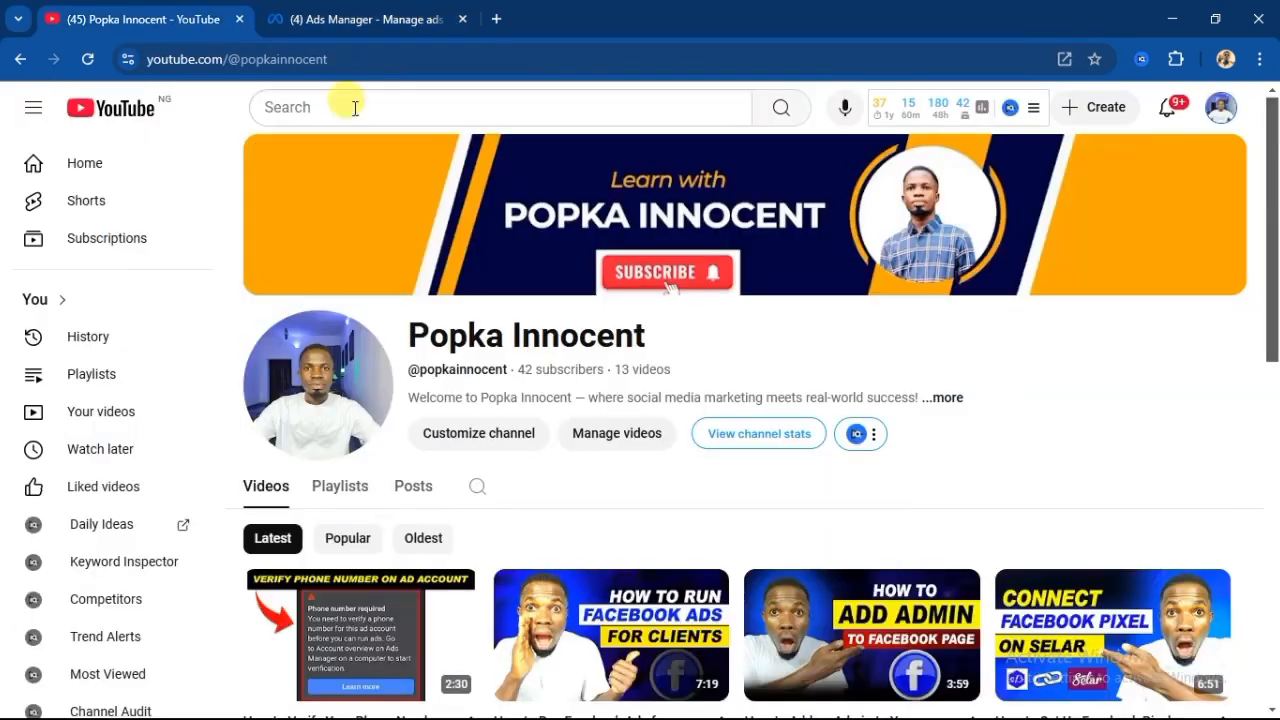
Browse the uploaded videos on the YouTube channel page.
click(150, 19)
scroll(512, 458, down, 3)
scroll(510, 458, down, 2)
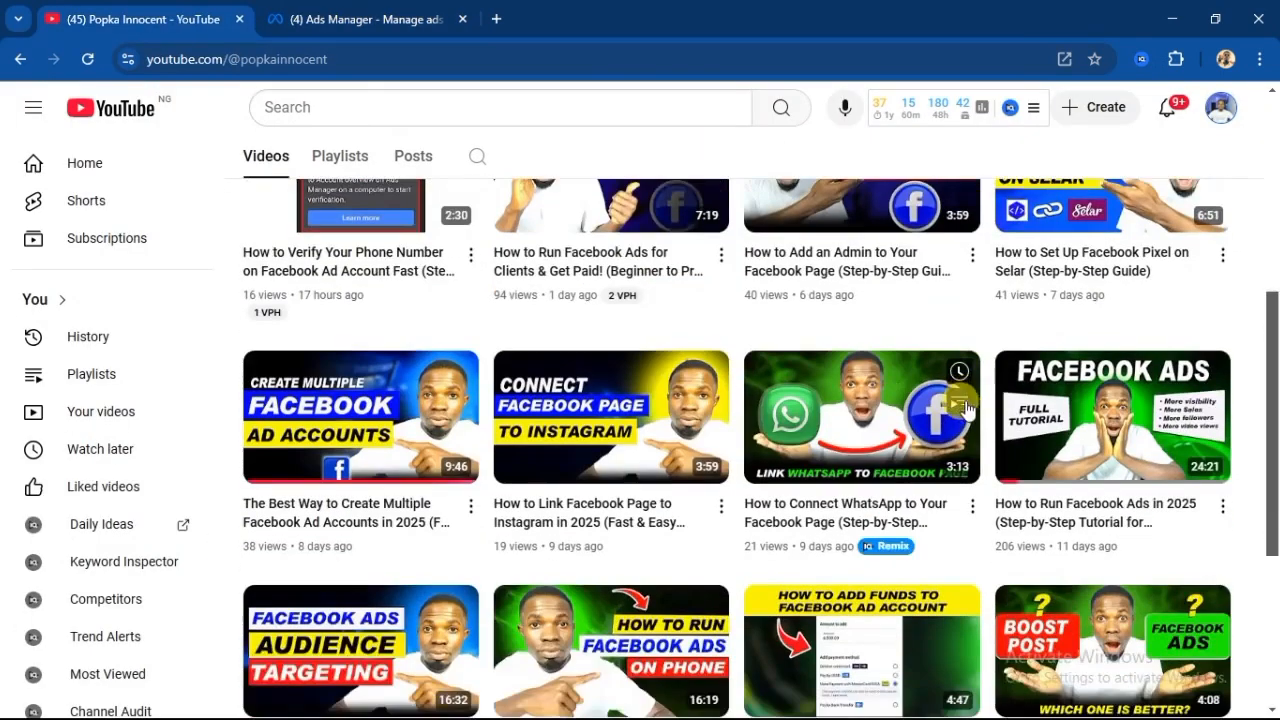
scroll(600, 500, up, 1)
scroll(700, 558, down, 1)
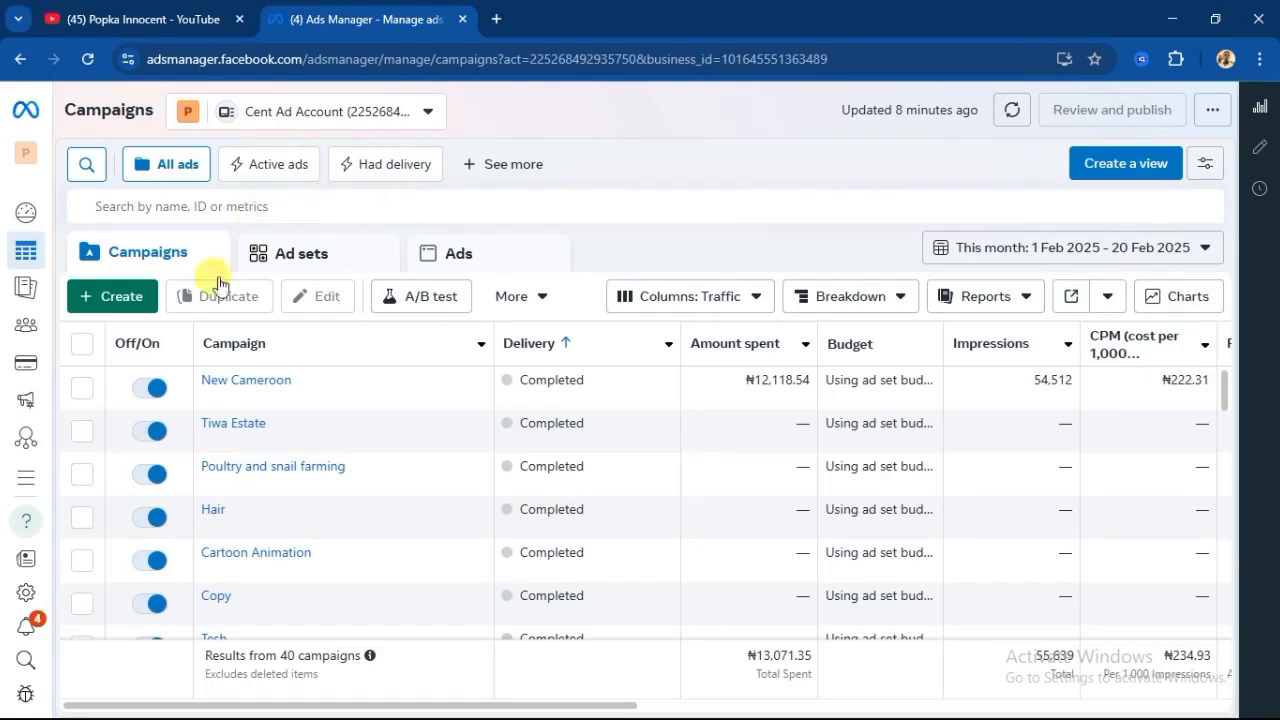
Switch to Ads Manager and create a new auction campaign with the Sales objective and the Manual sales campaign setup.
click(122, 298)
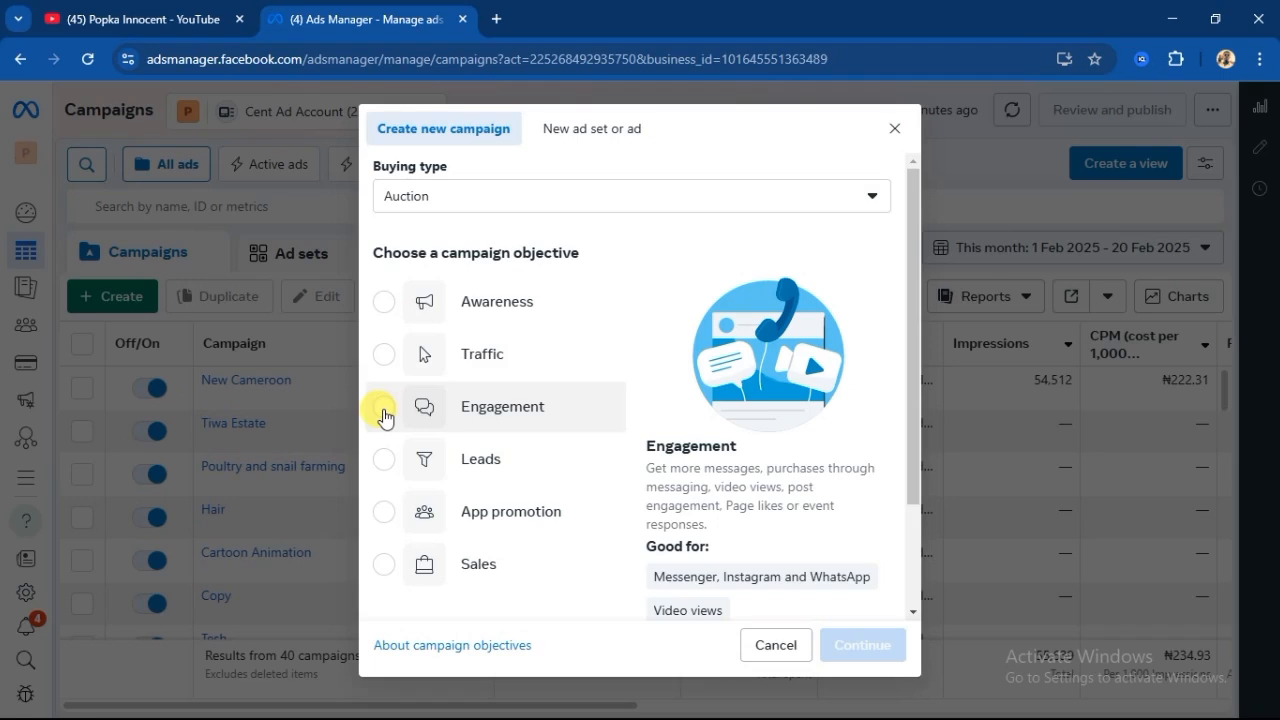
click(381, 570)
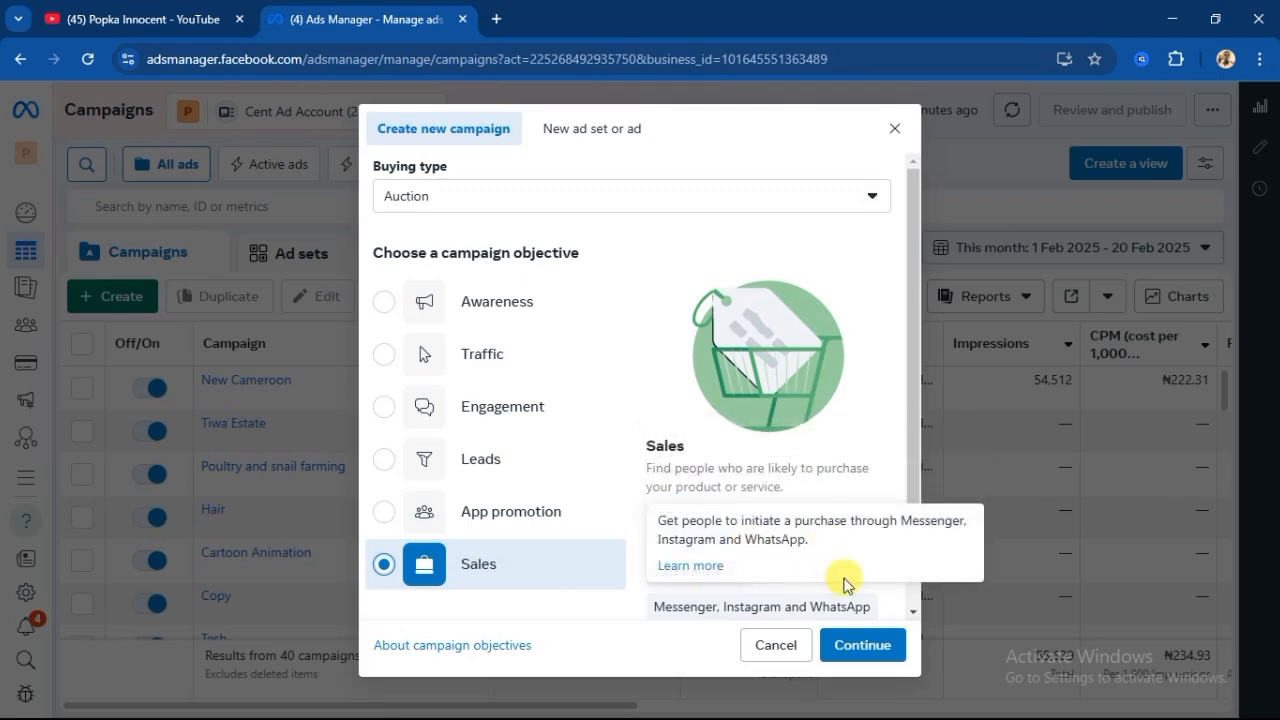
click(855, 647)
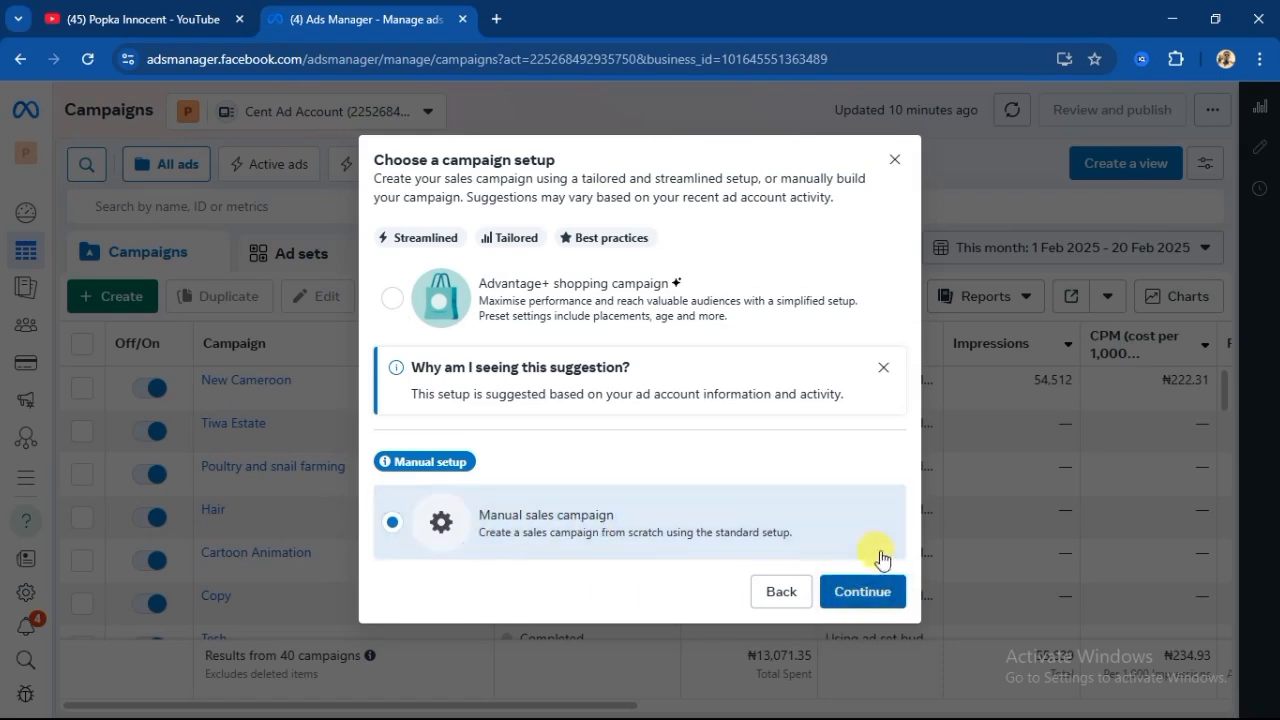
click(855, 591)
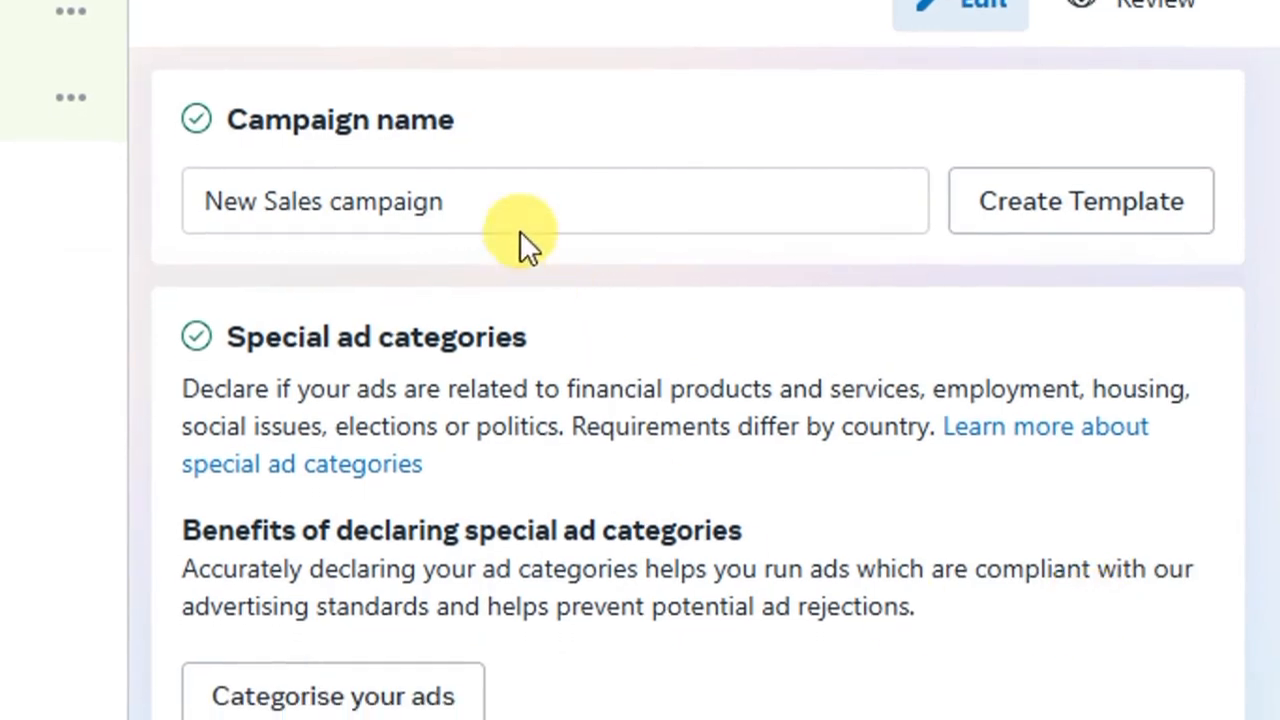
Name the campaign "shoes" and continue to the ad set settings, leaving the A/B test off.
drag(463, 210, 223, 200)
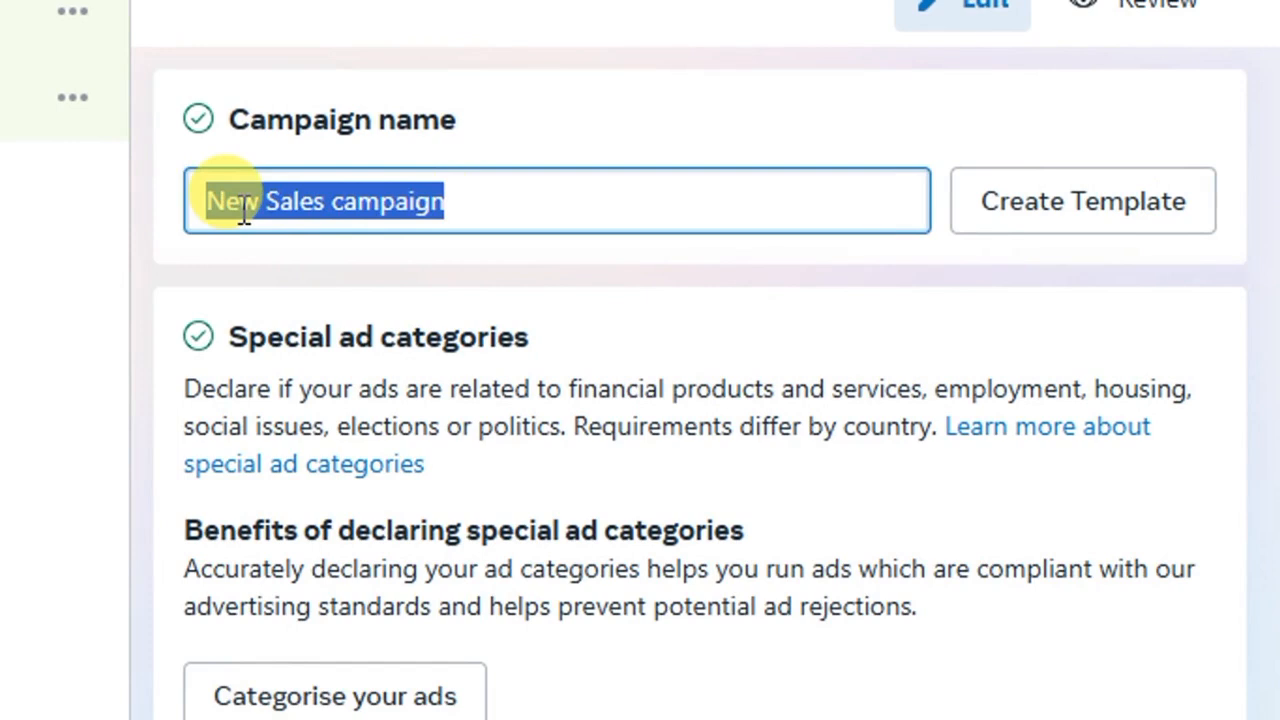
text(shoes)
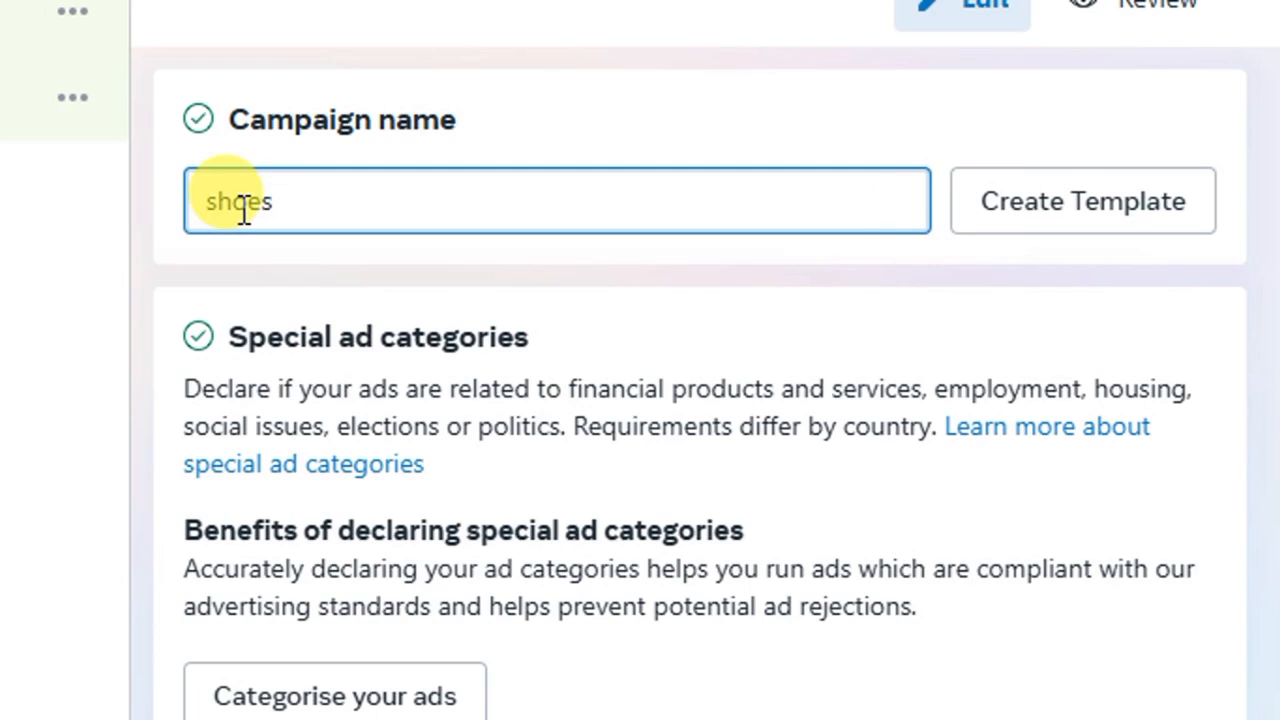
scroll(425, 320, down, 1)
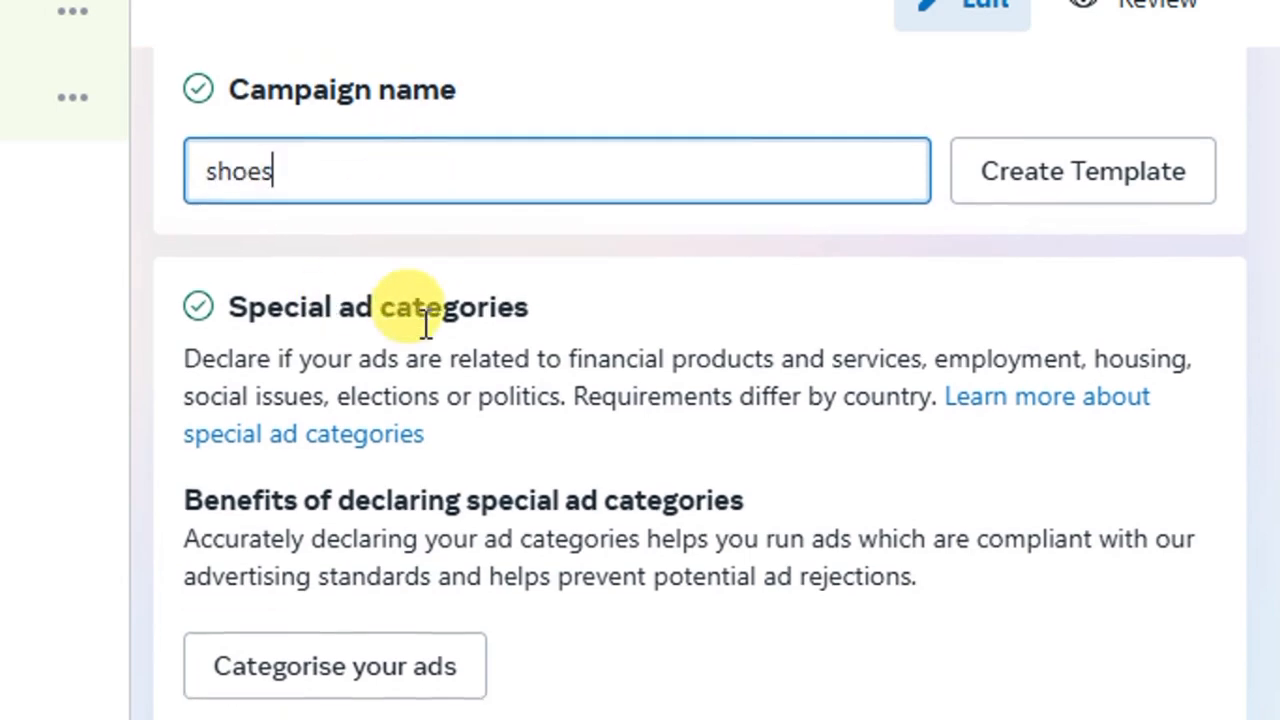
scroll(448, 431, down, 15)
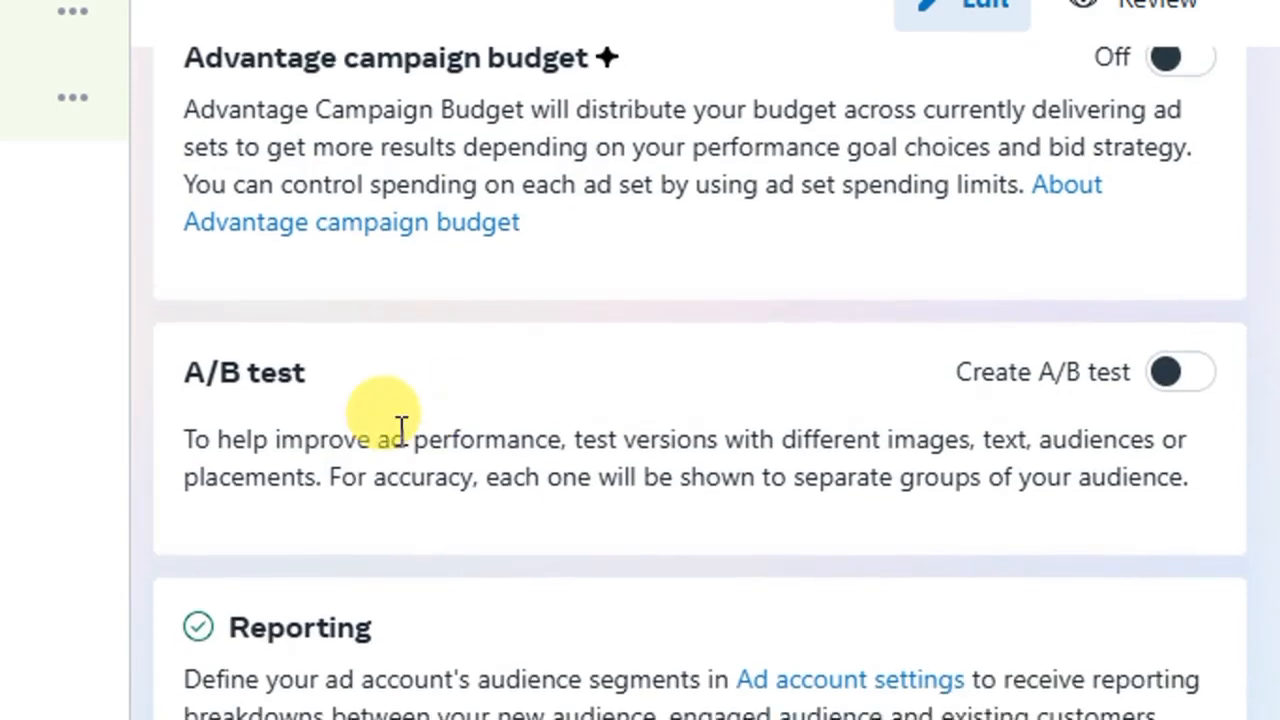
scroll(401, 430, down, 1)
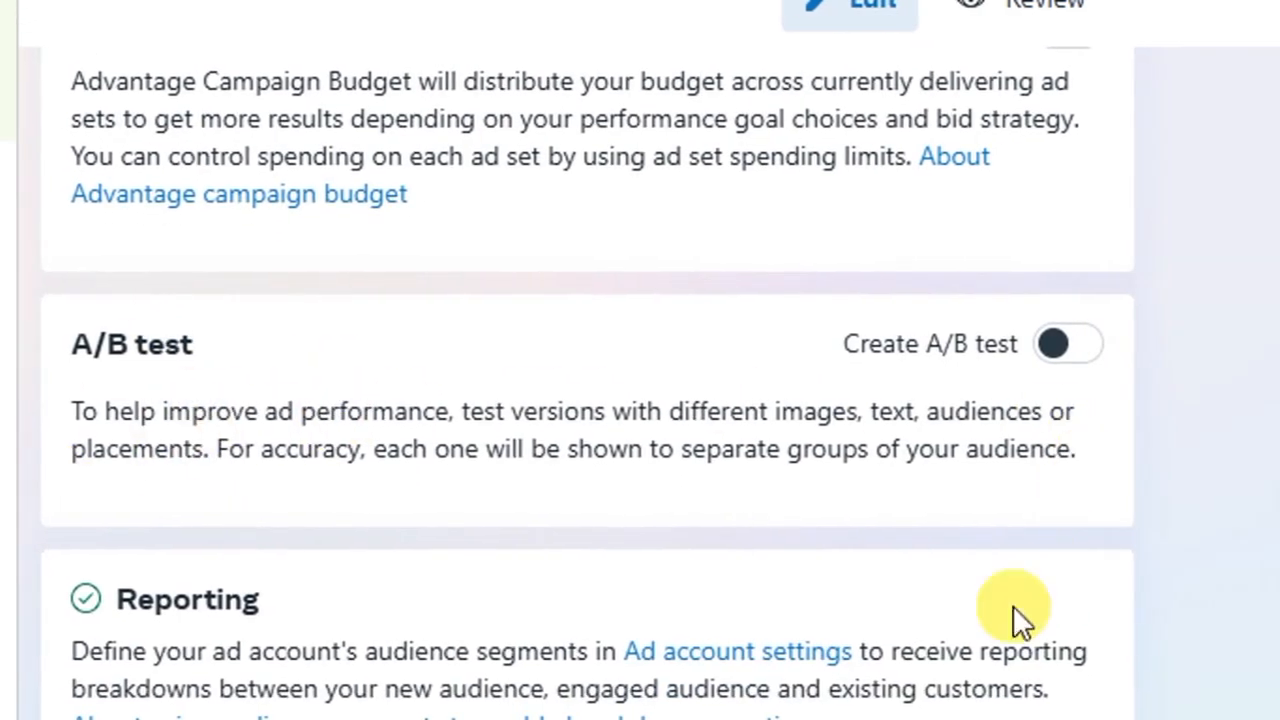
scroll(300, 357, down, 1)
scroll(320, 610, down, 3)
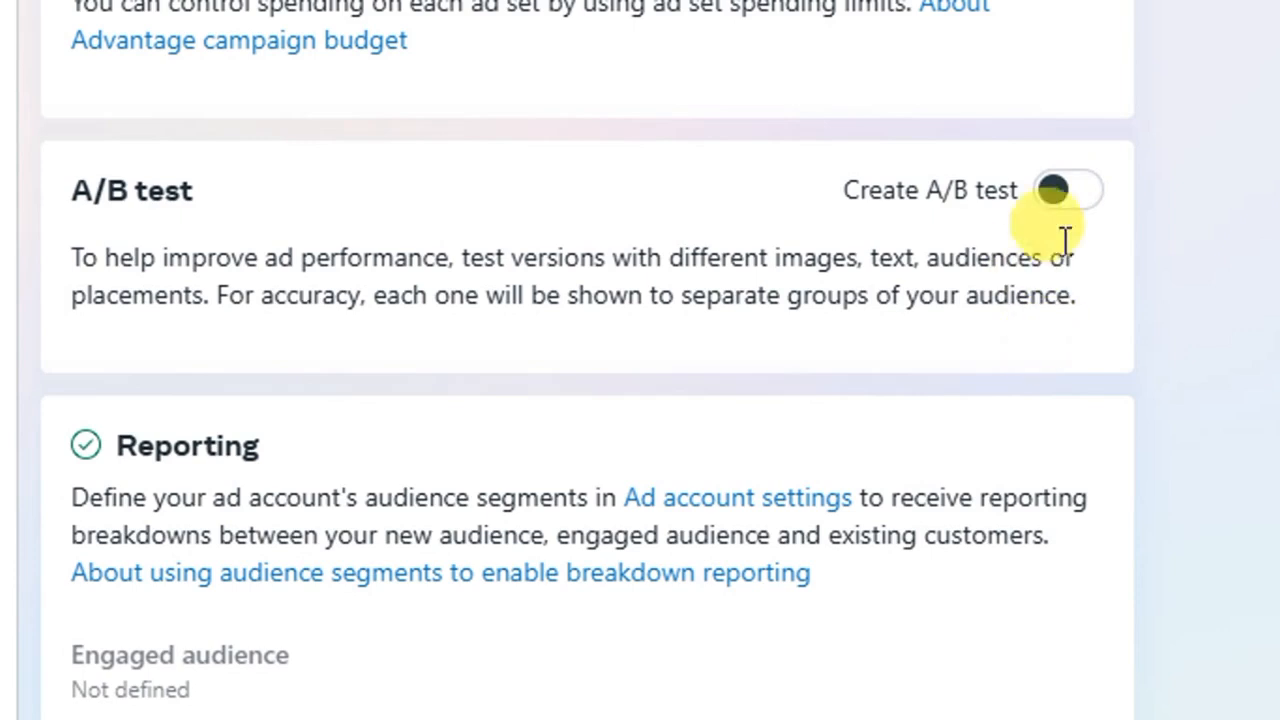
scroll(300, 530, down, 2)
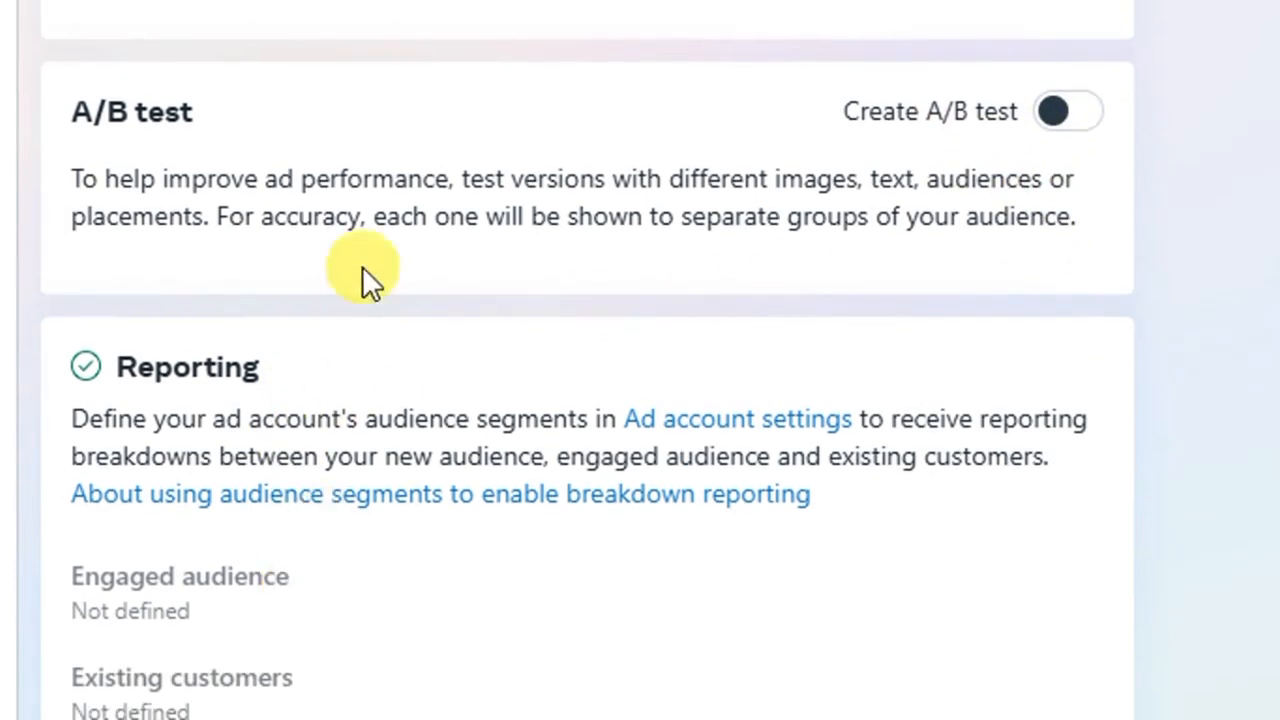
scroll(362, 266, up, 1)
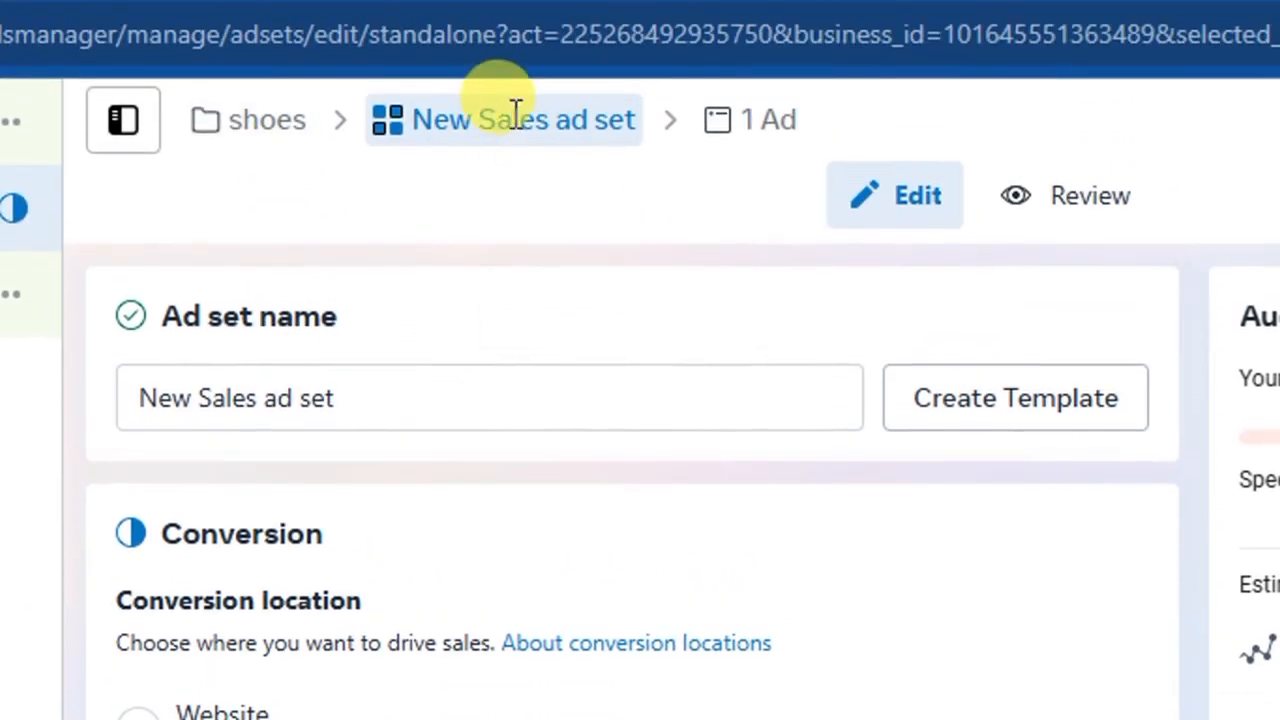
Name the ad set "shoes" and set its conversion location to Messaging apps.
drag(344, 400, 140, 394)
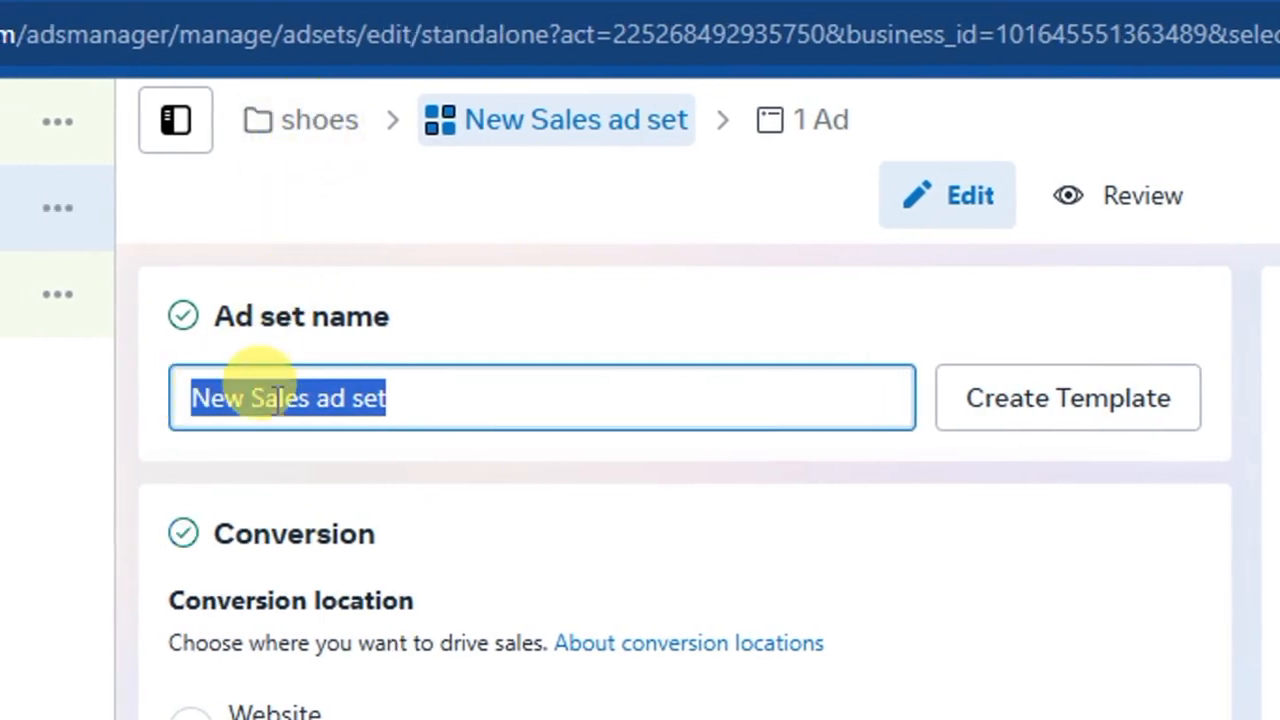
text(shoes)
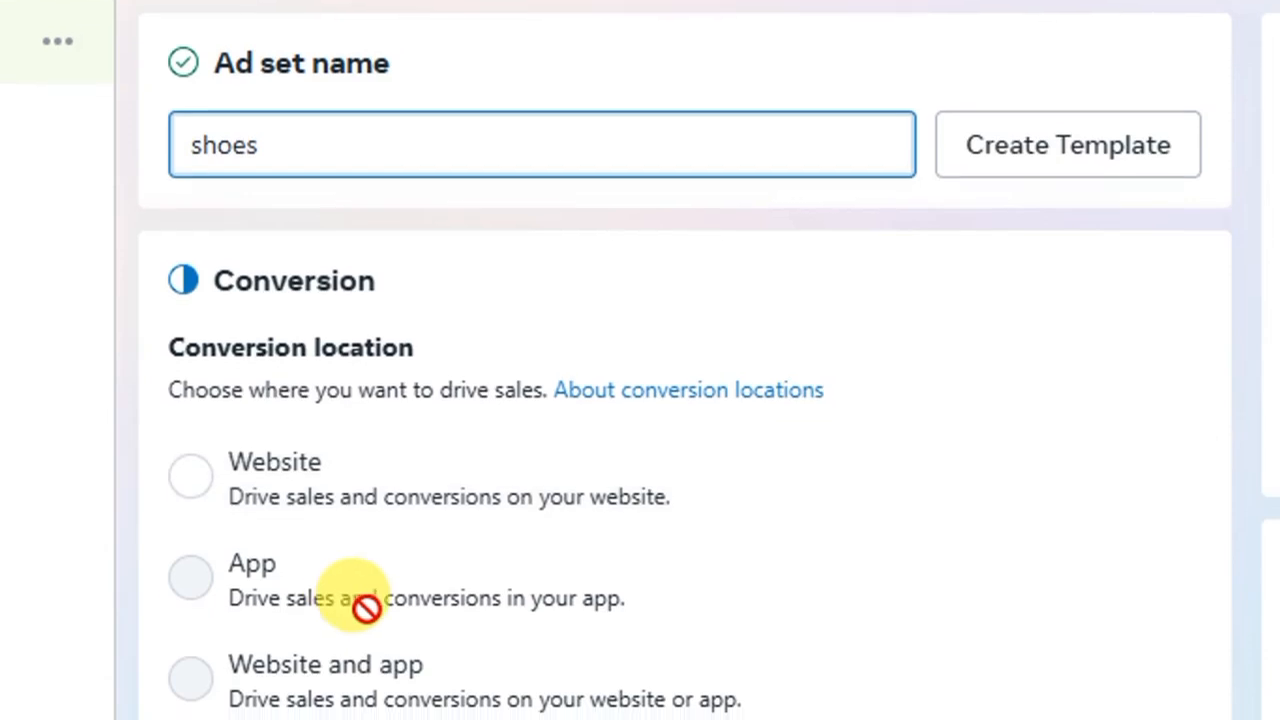
scroll(366, 605, down, 2)
click(350, 625)
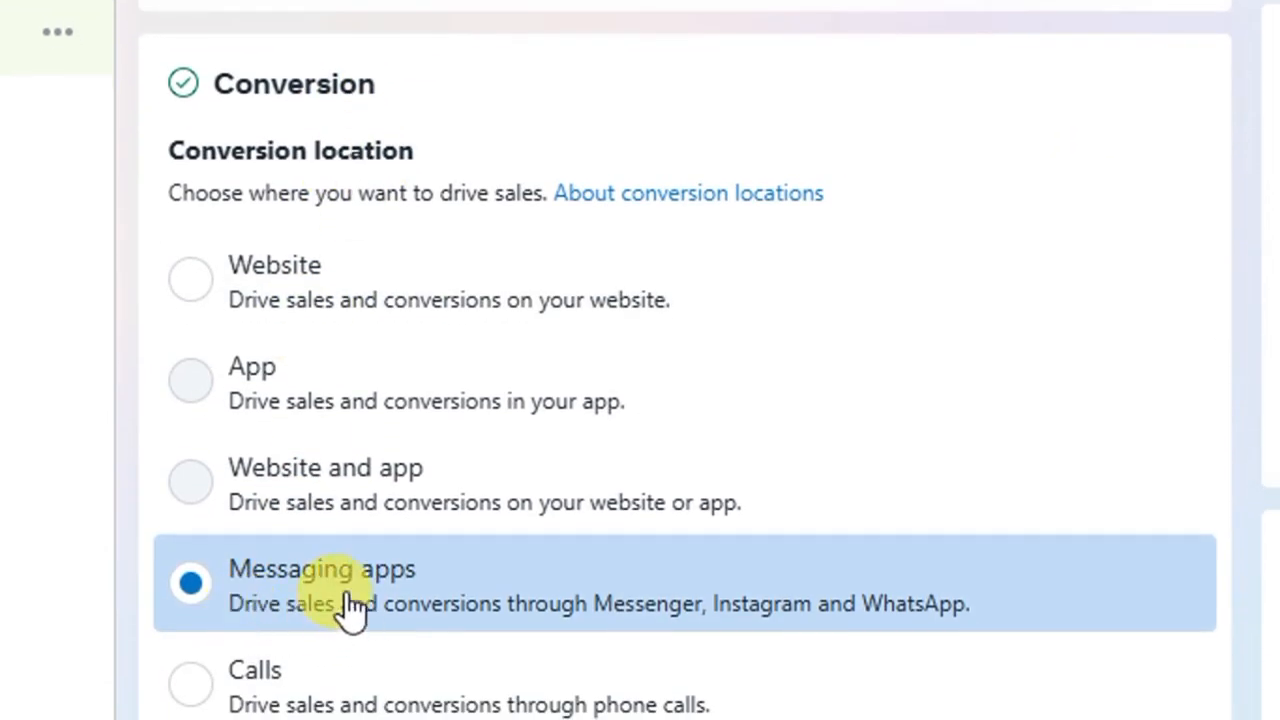
scroll(366, 623, down, 2)
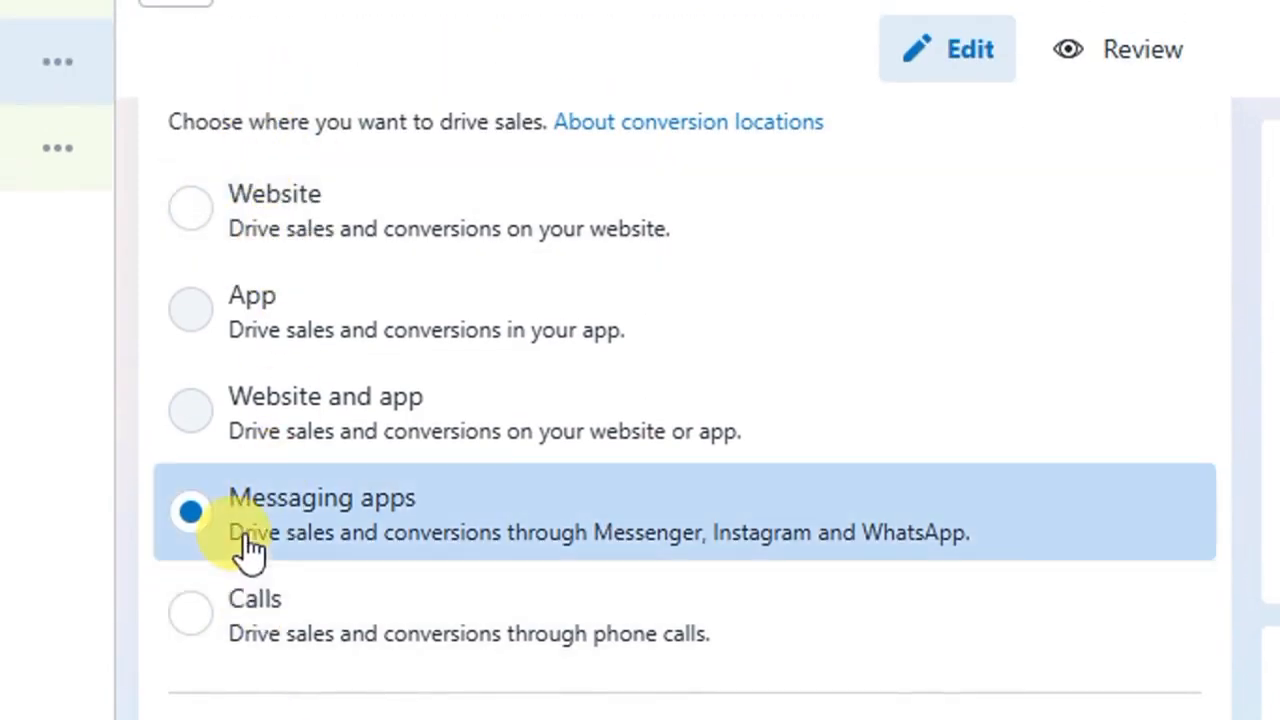
scroll(194, 529, down, 2)
scroll(386, 523, up, 4)
scroll(329, 543, down, 2)
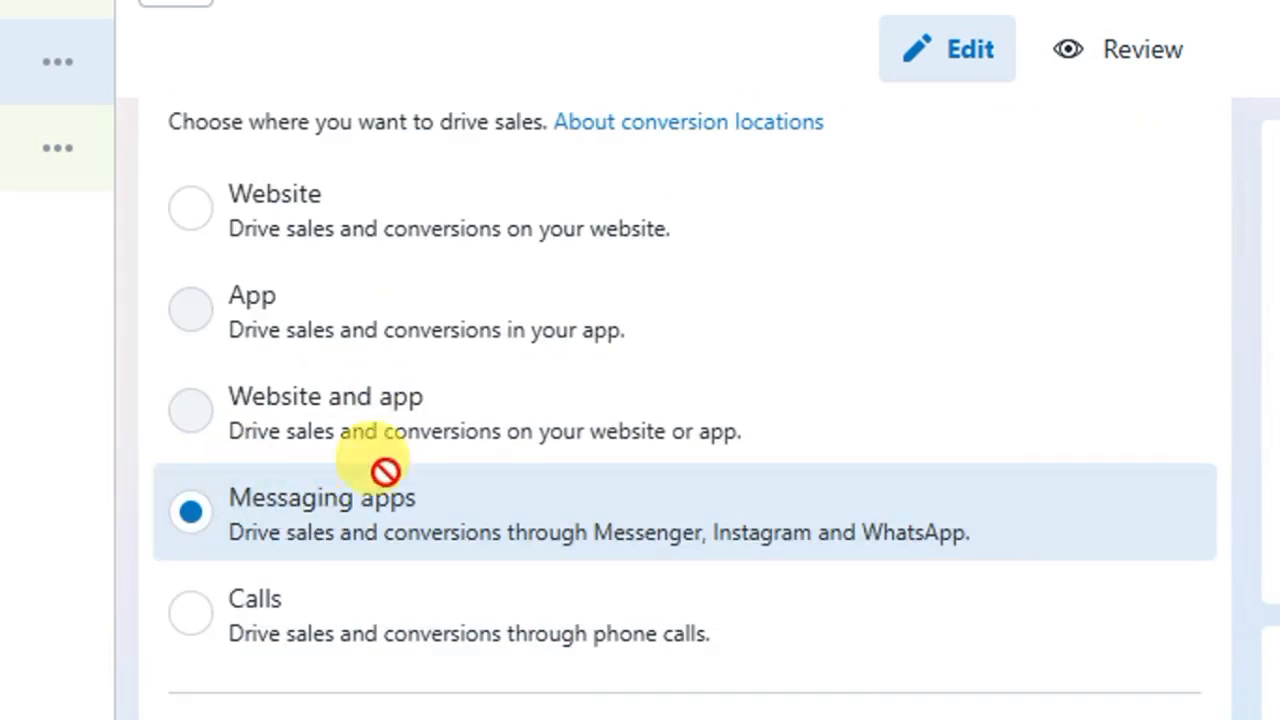
Select Instagram as the only messaging destination, with Messenger and WhatsApp deselected.
scroll(323, 505, down, 2)
click(195, 330)
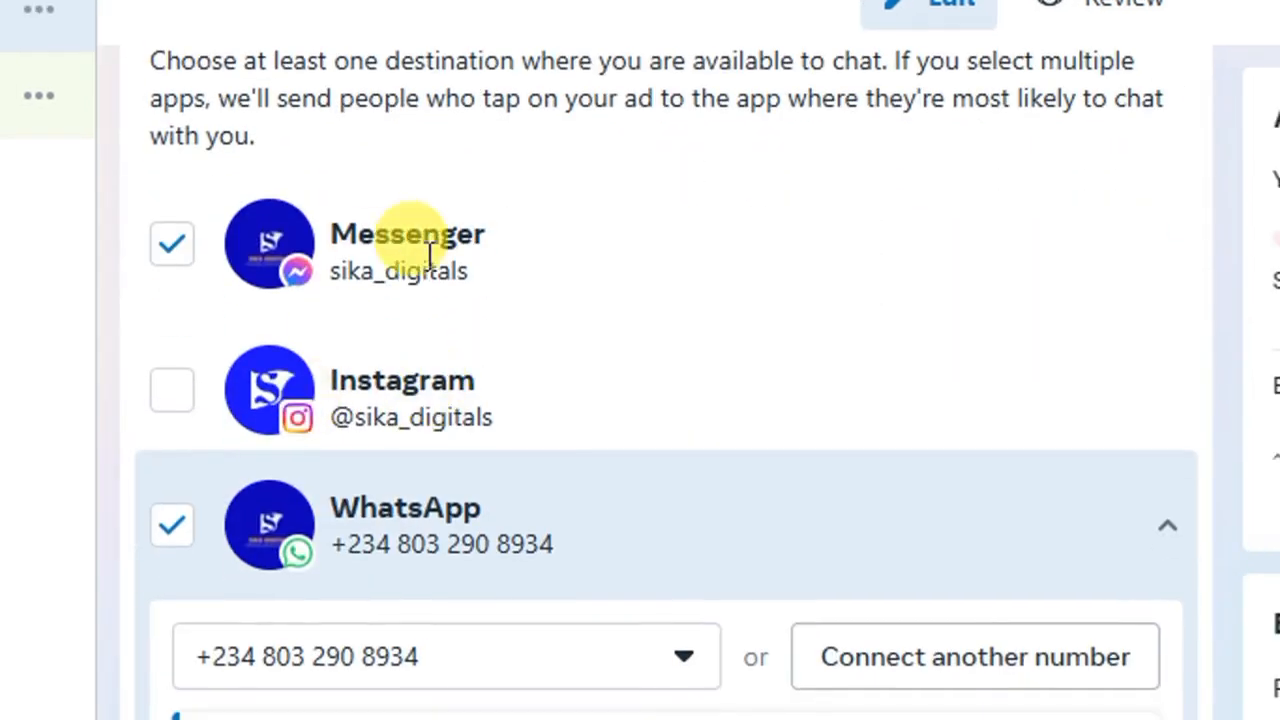
scroll(240, 251, up, 2)
scroll(248, 330, down, 2)
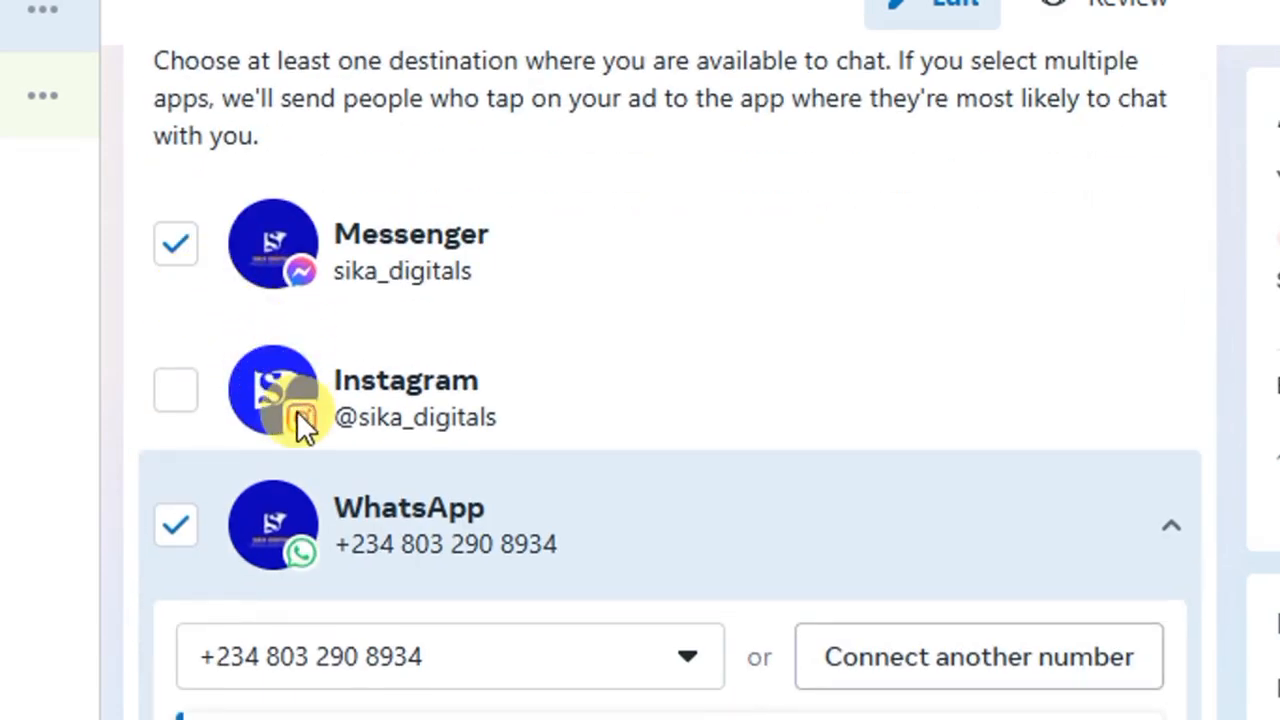
scroll(308, 399, down, 2)
scroll(296, 416, up, 2)
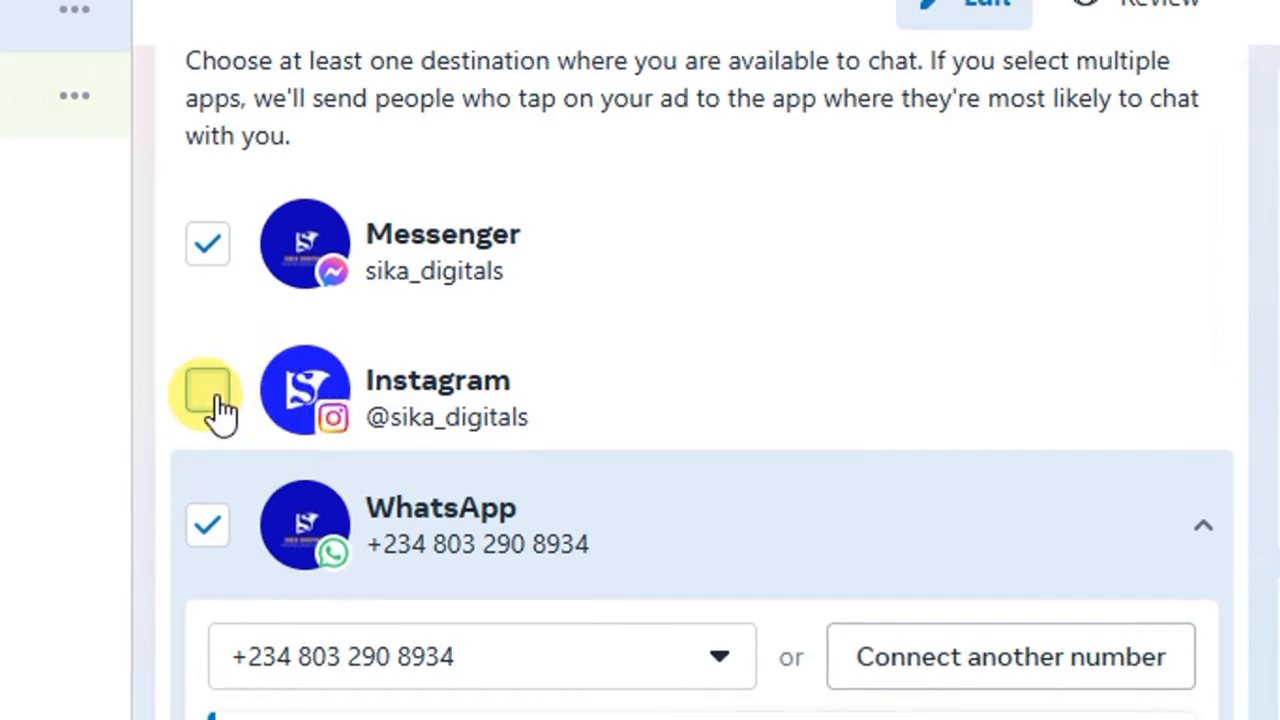
click(210, 392)
scroll(216, 420, up, 1)
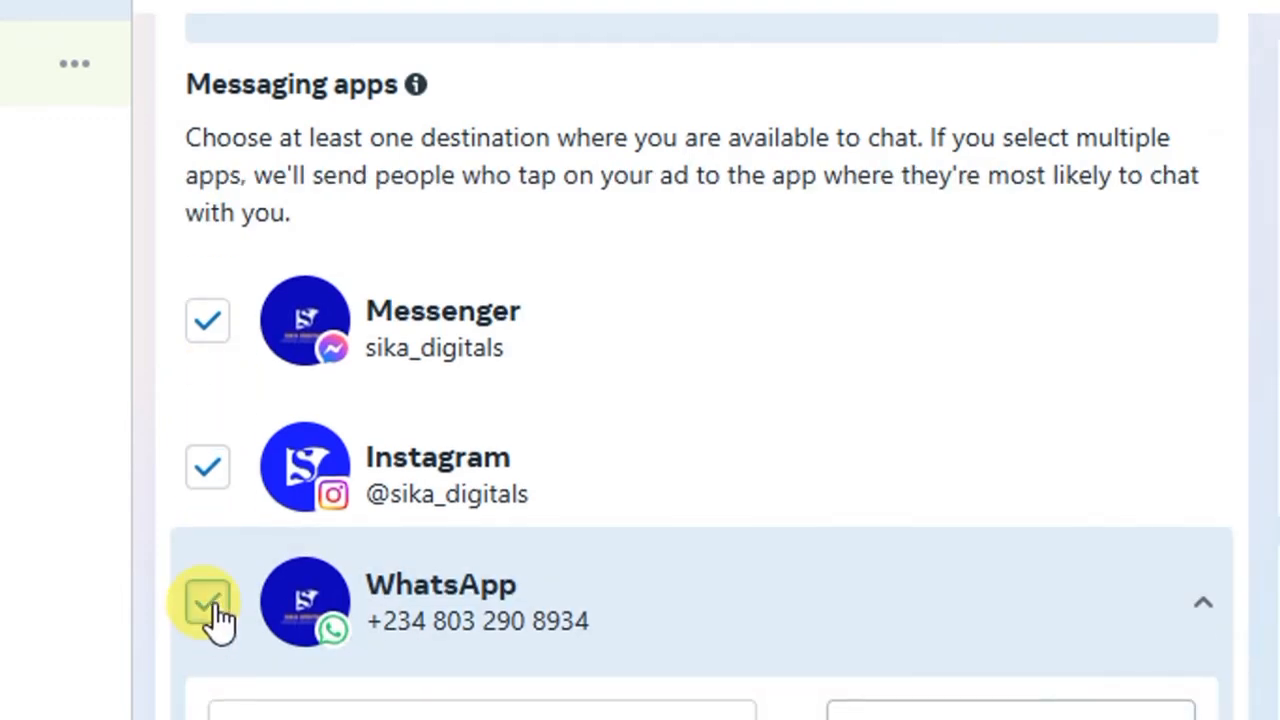
scroll(216, 345, down, 1)
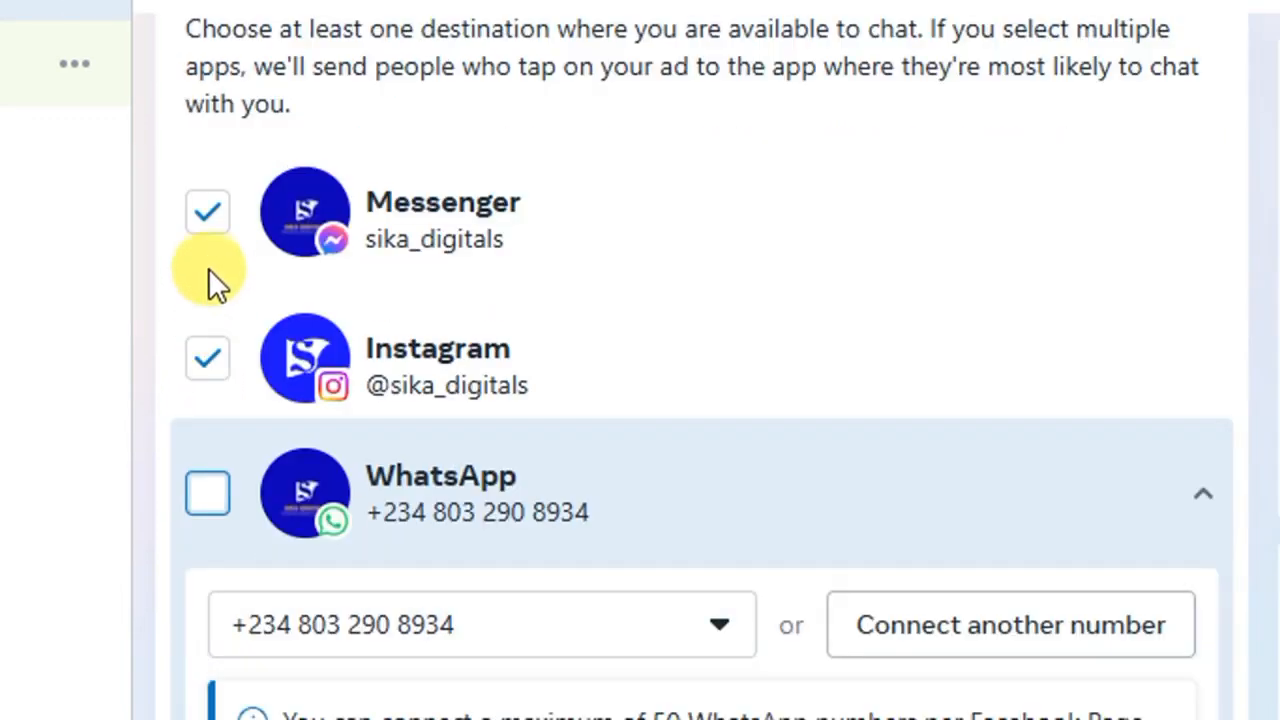
click(210, 224)
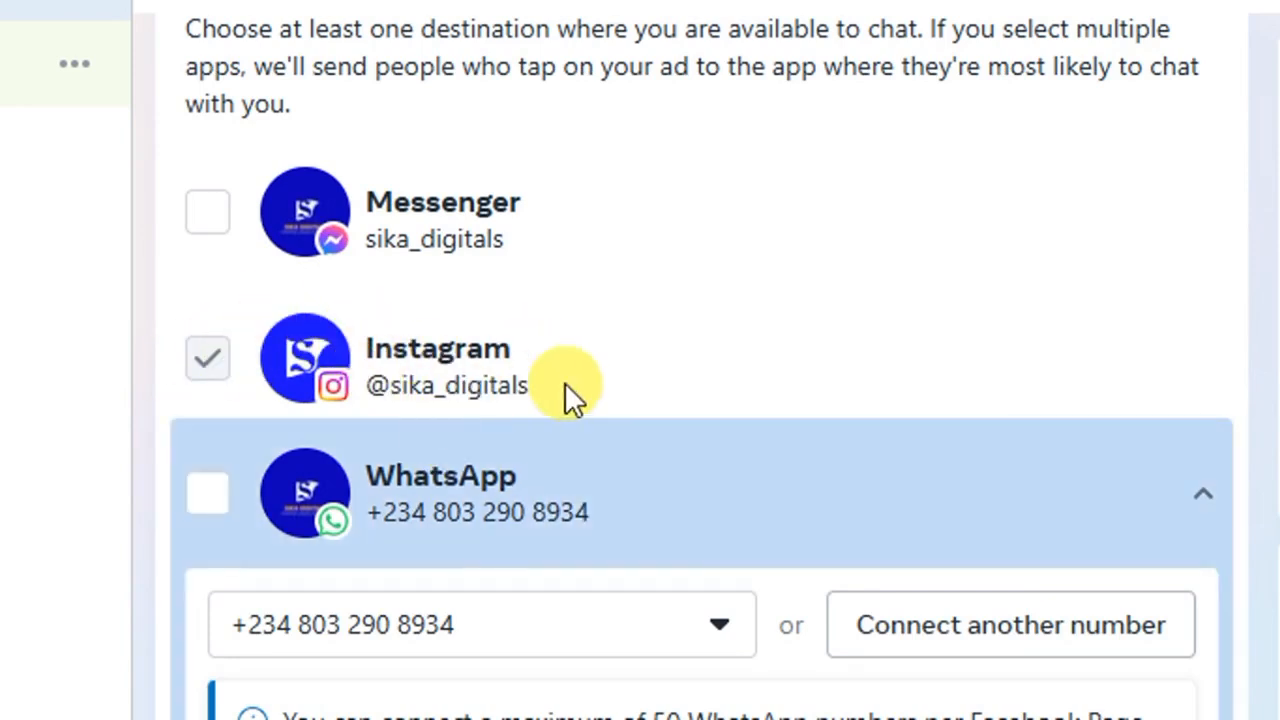
Set the ad set's daily budget to ₦5000.
scroll(564, 382, down, 10)
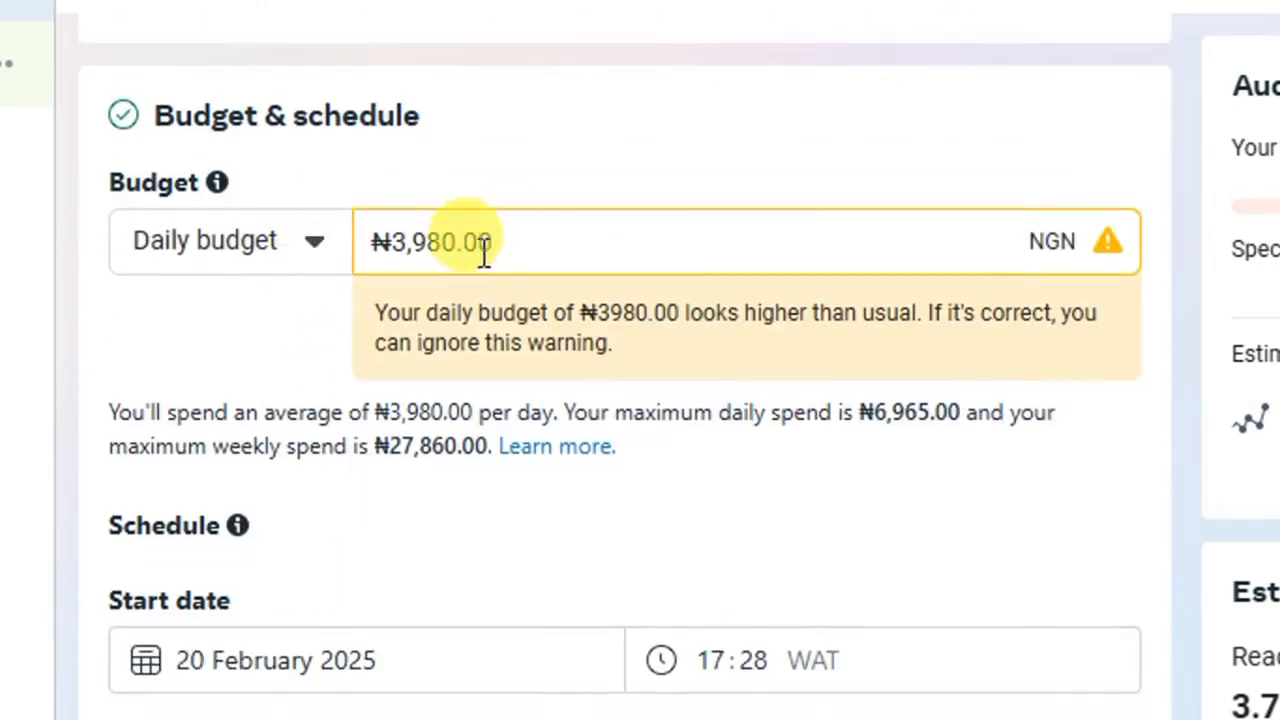
drag(393, 244, 450, 245)
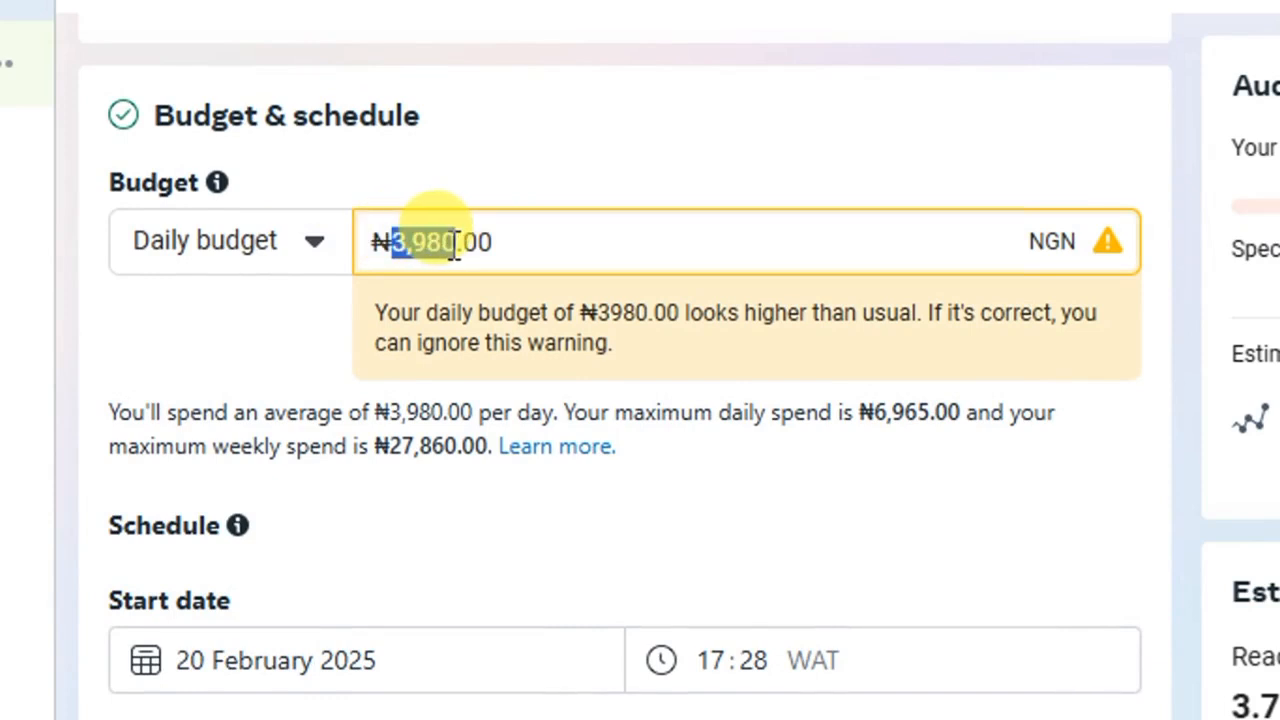
text(5000)
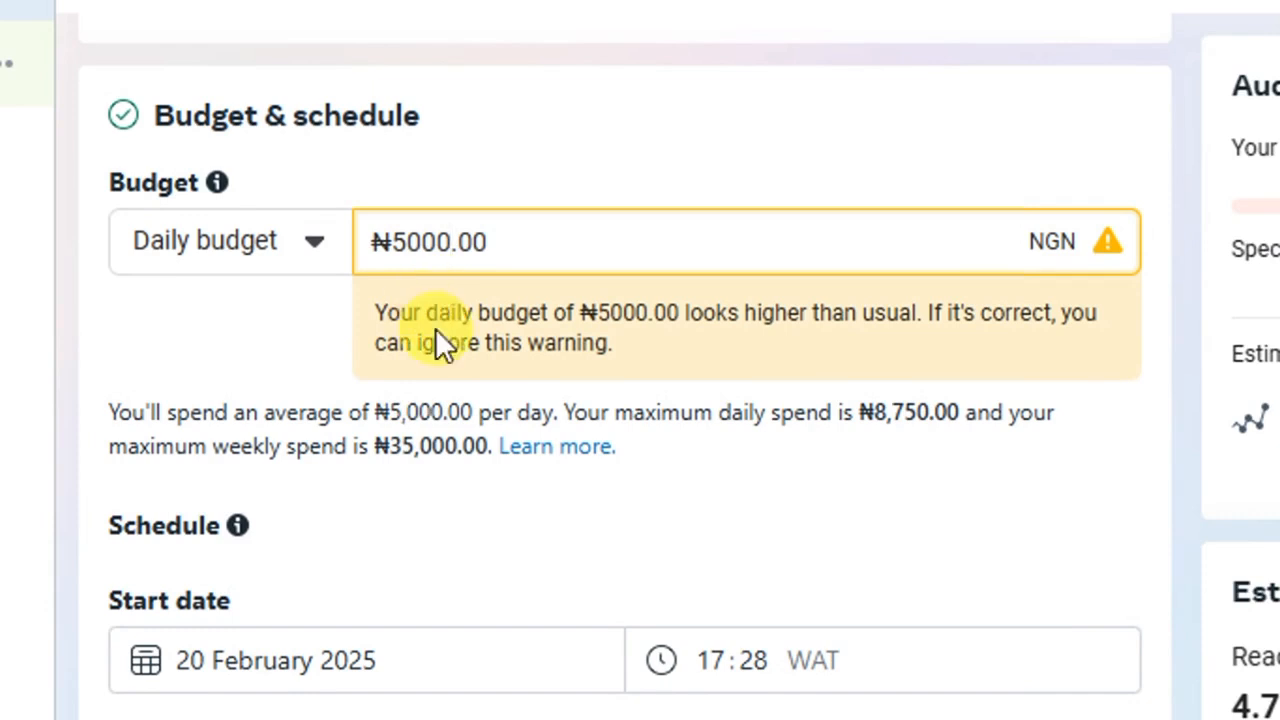
Review the ad set's daily budget, spending estimate and the start and end date options of its schedule.
scroll(437, 330, down, 1)
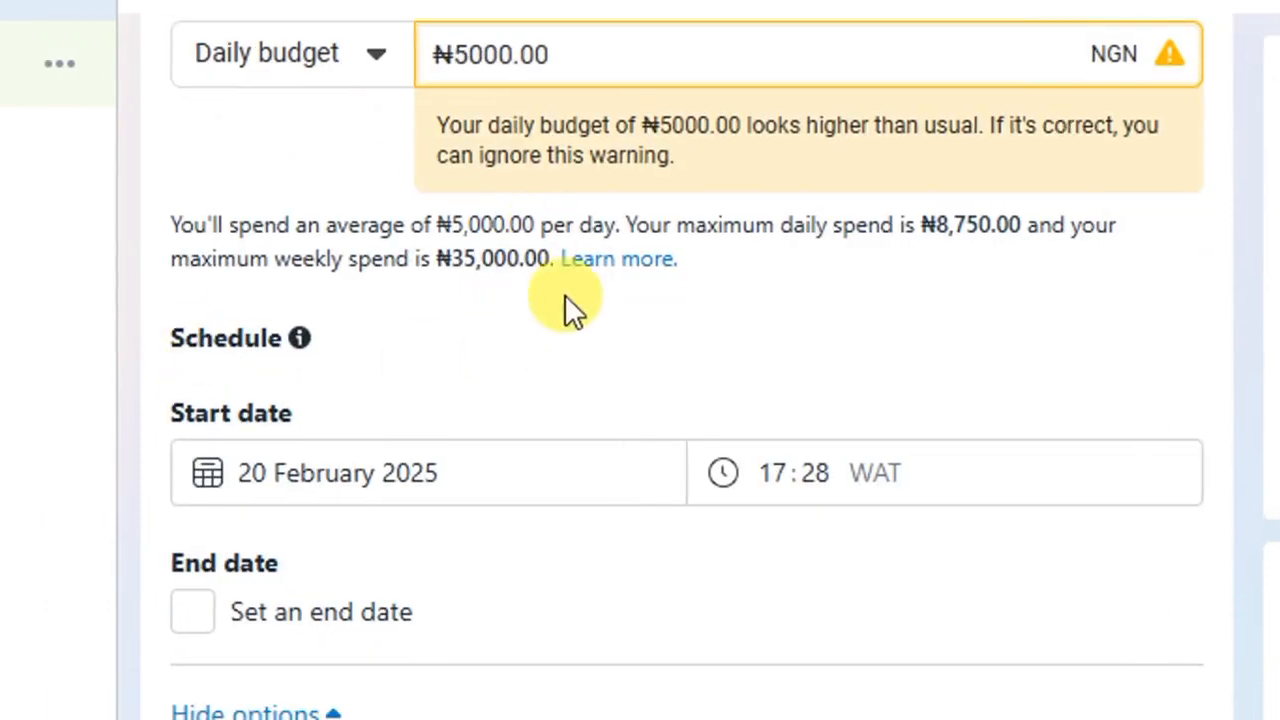
scroll(557, 292, up, 1)
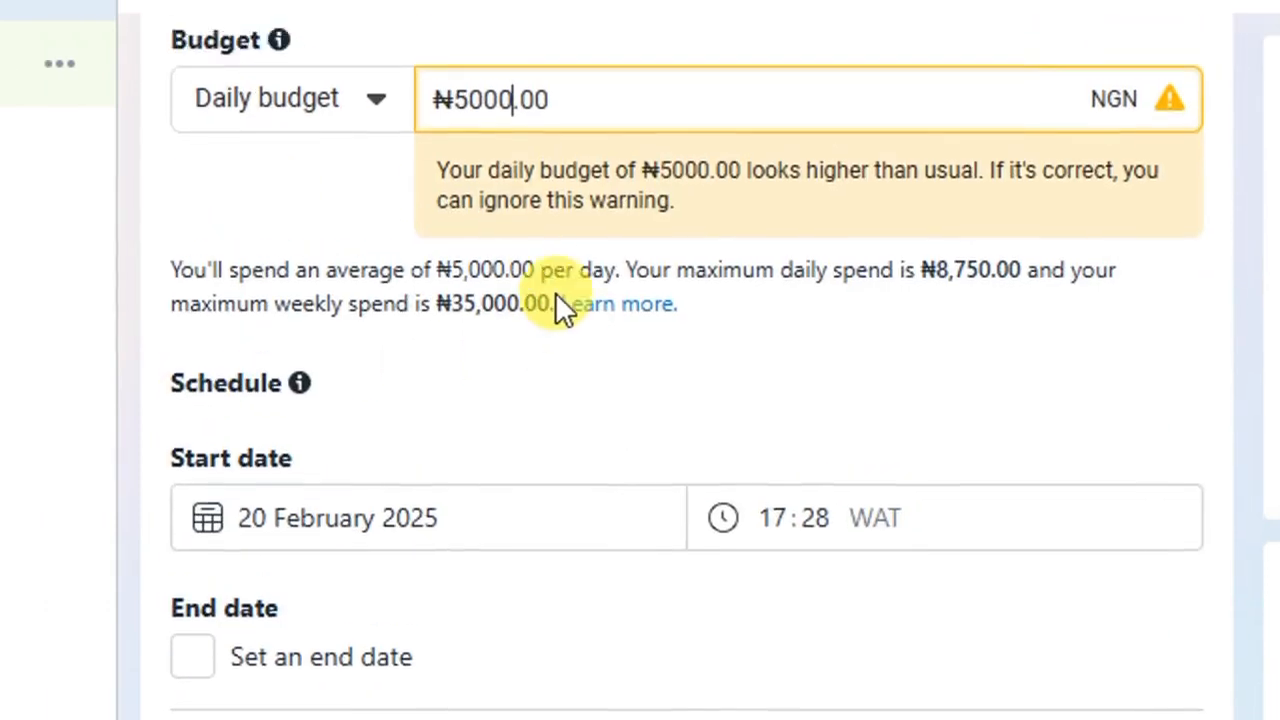
scroll(555, 292, up, 1)
scroll(531, 308, down, 2)
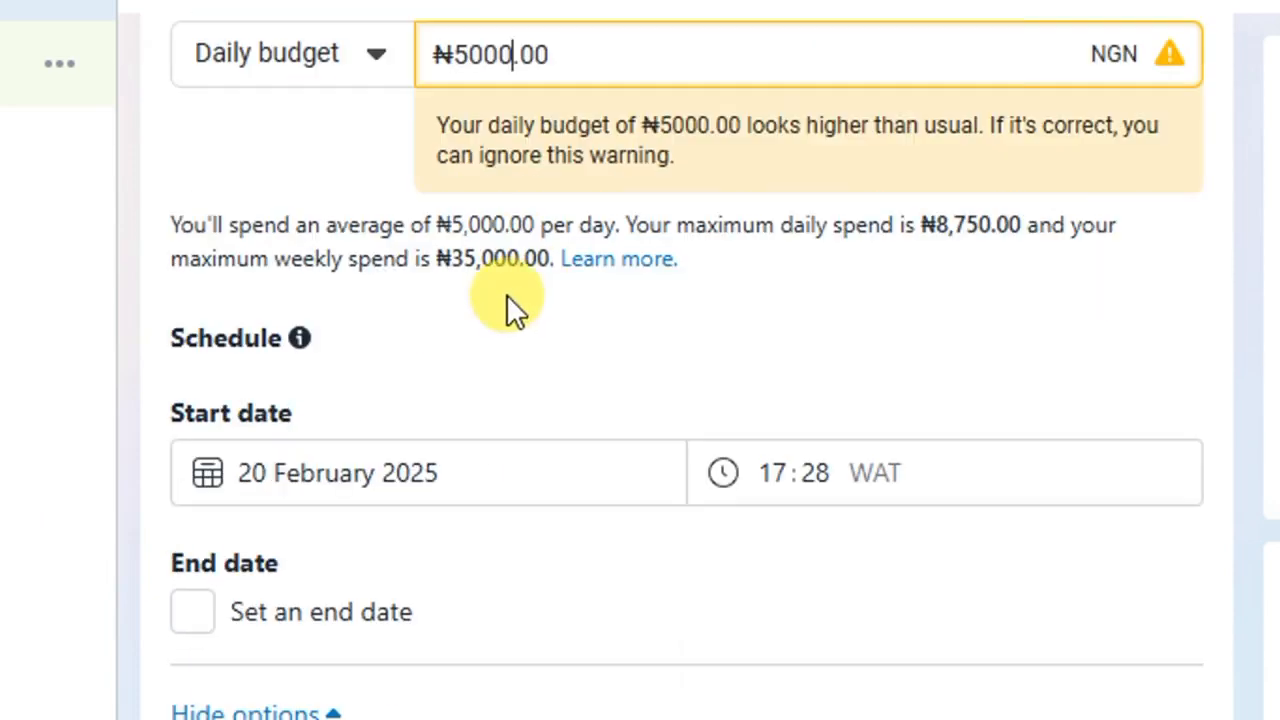
scroll(514, 302, up, 2)
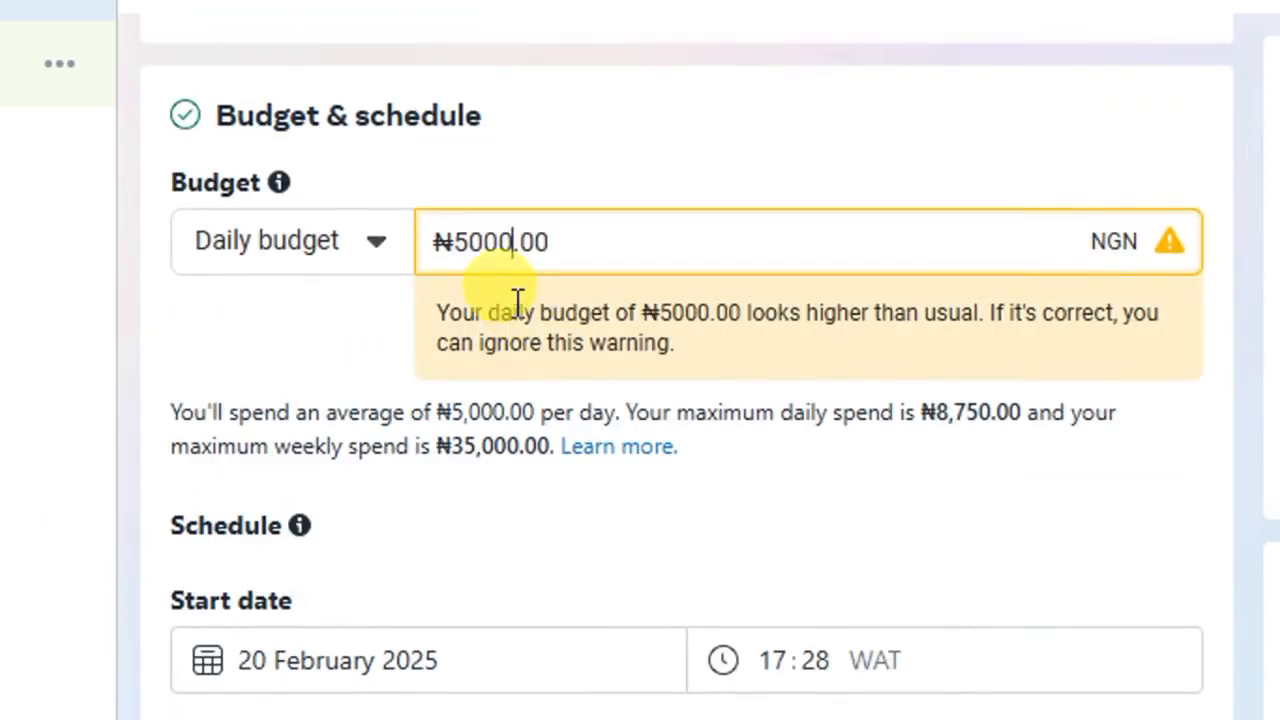
scroll(517, 297, down, 2)
scroll(515, 300, up, 4)
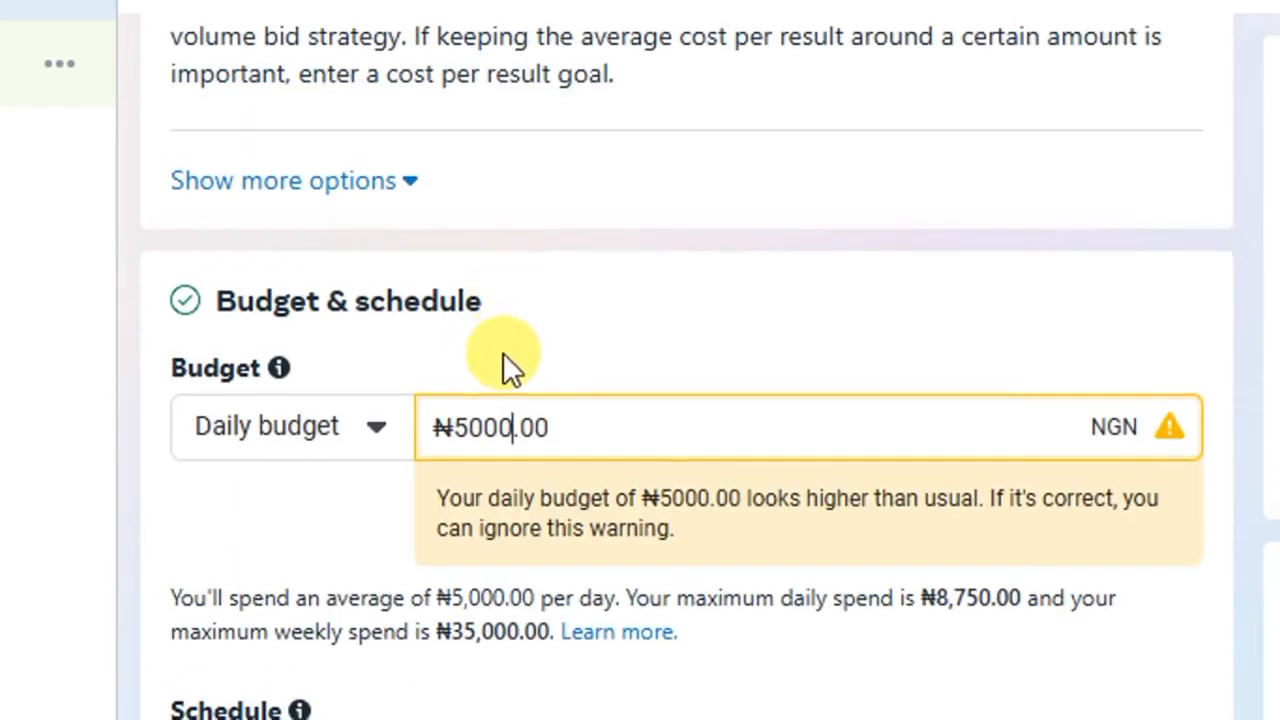
scroll(505, 350, down, 2)
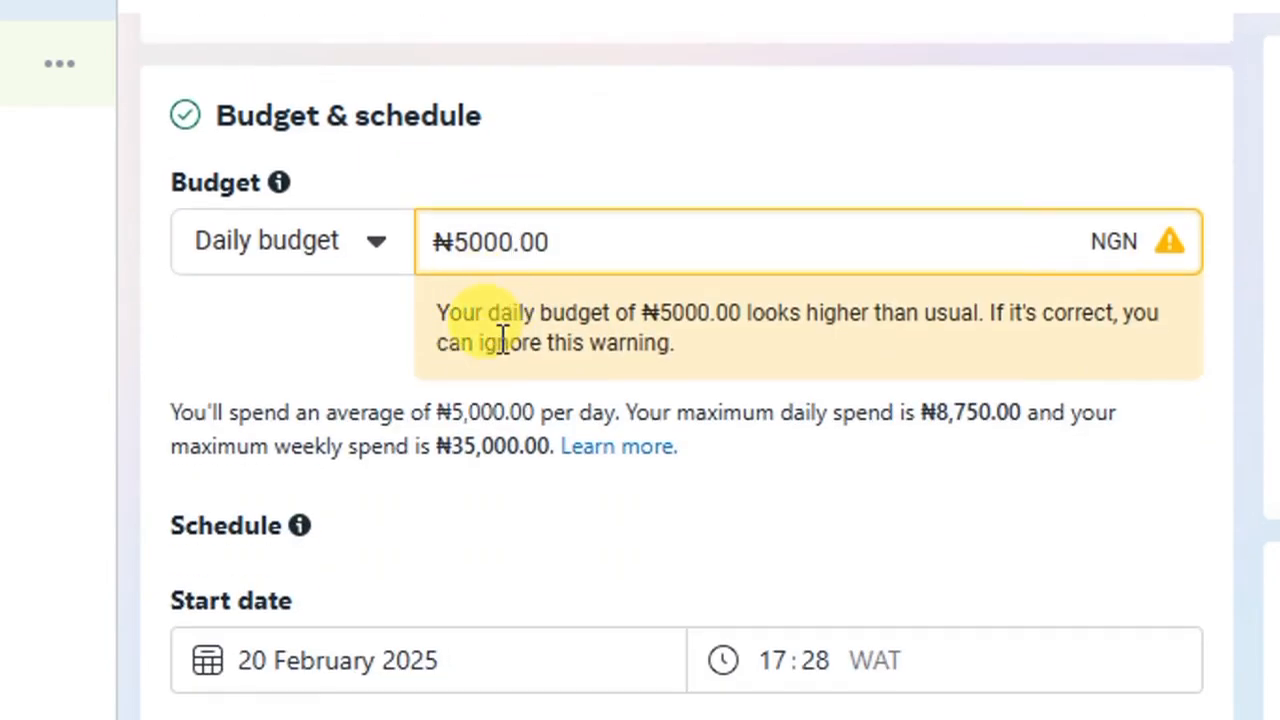
scroll(512, 340, down, 4)
scroll(443, 537, up, 3)
scroll(506, 514, down, 6)
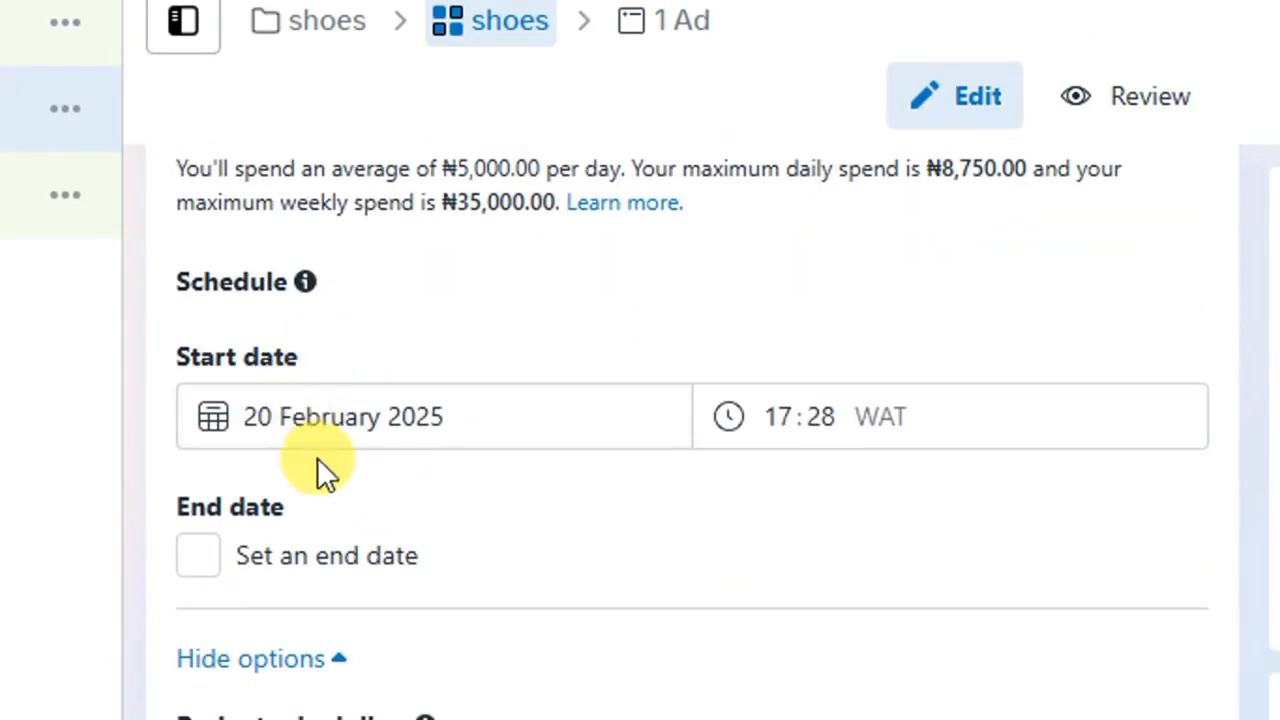
Review the ad set's schedule and budget scheduling options, along with the audience controls and included locations.
scroll(279, 500, down, 2)
scroll(282, 486, up, 2)
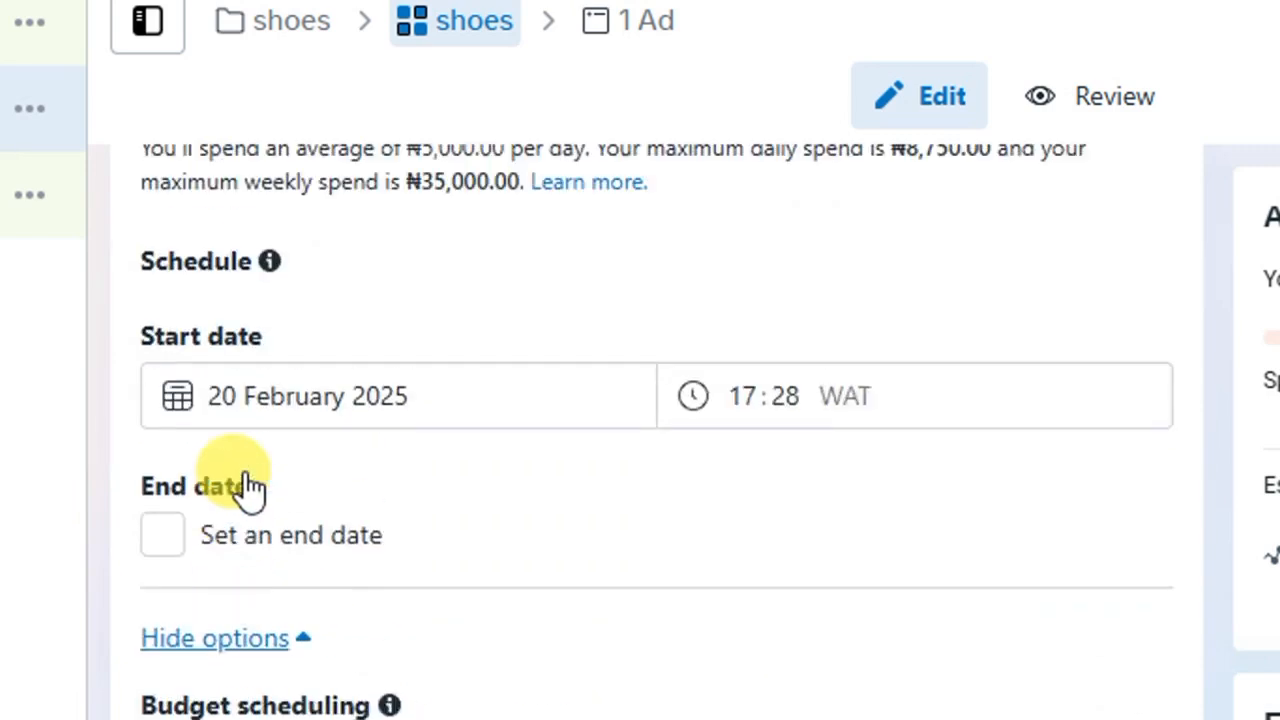
scroll(380, 543, down, 2)
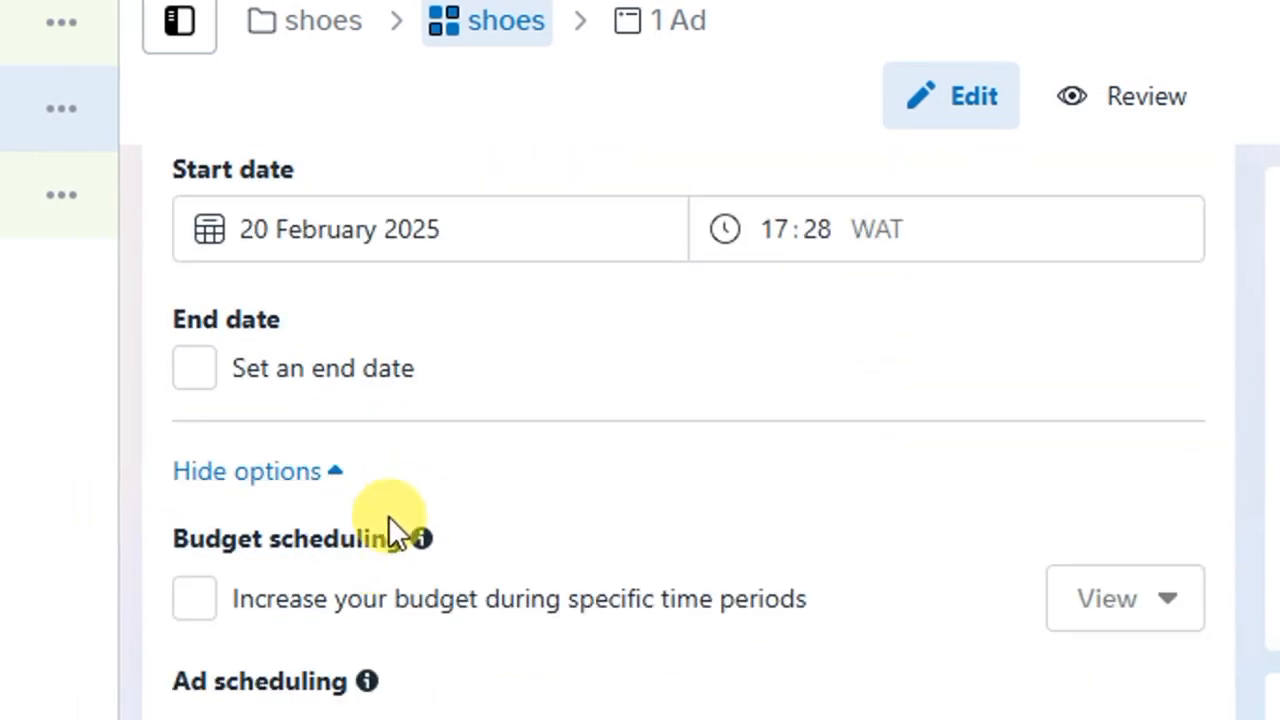
scroll(390, 520, up, 2)
scroll(343, 477, down, 2)
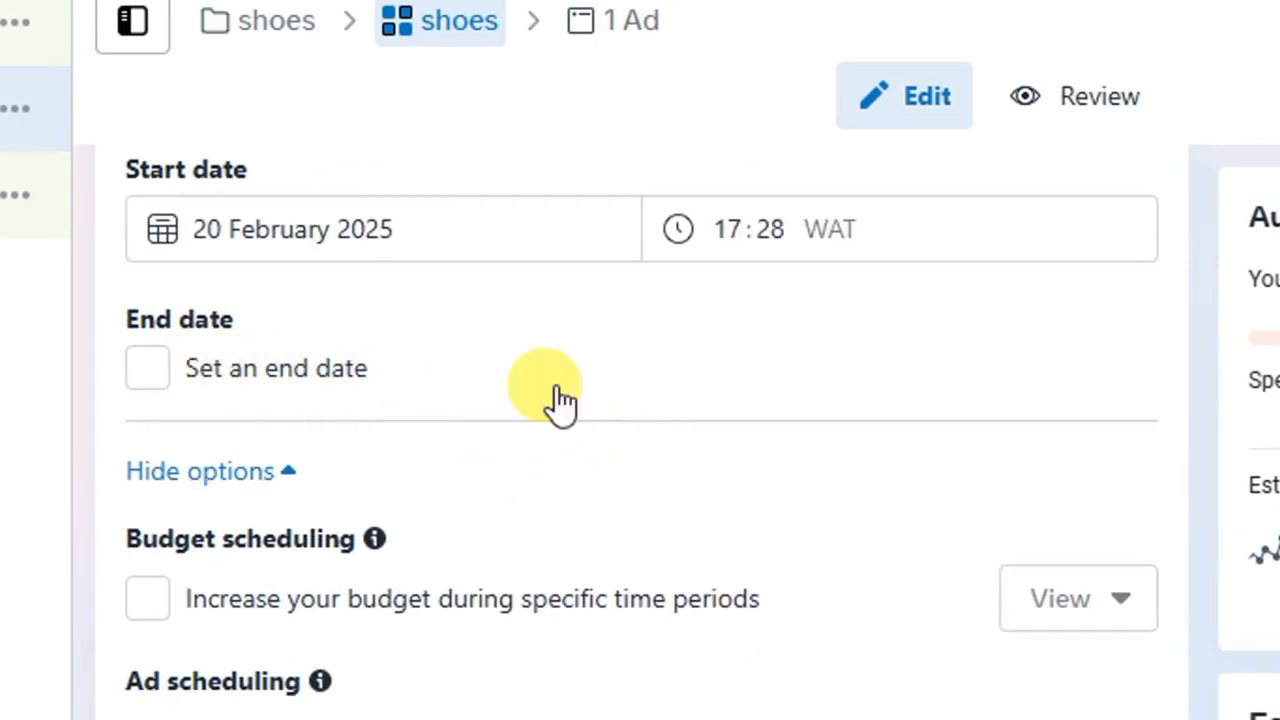
scroll(280, 349, down, 6)
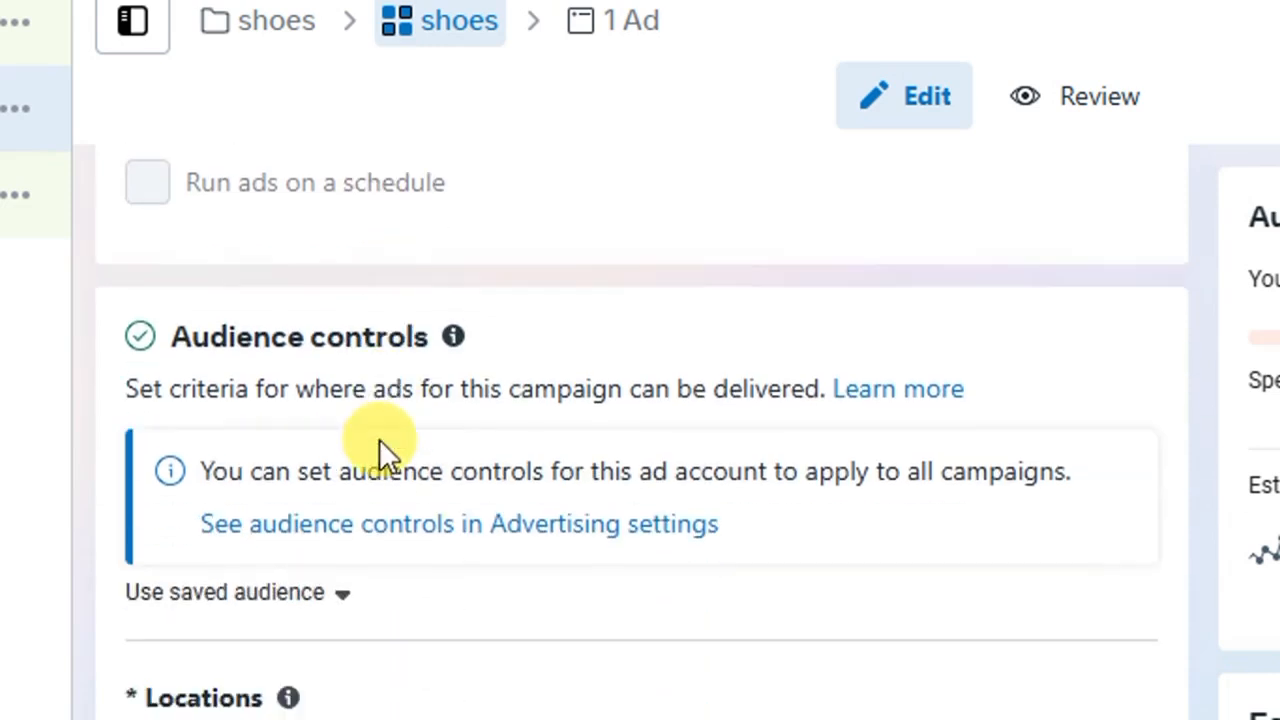
scroll(388, 438, down, 4)
scroll(390, 440, up, 2)
scroll(341, 450, down, 1)
scroll(413, 441, up, 2)
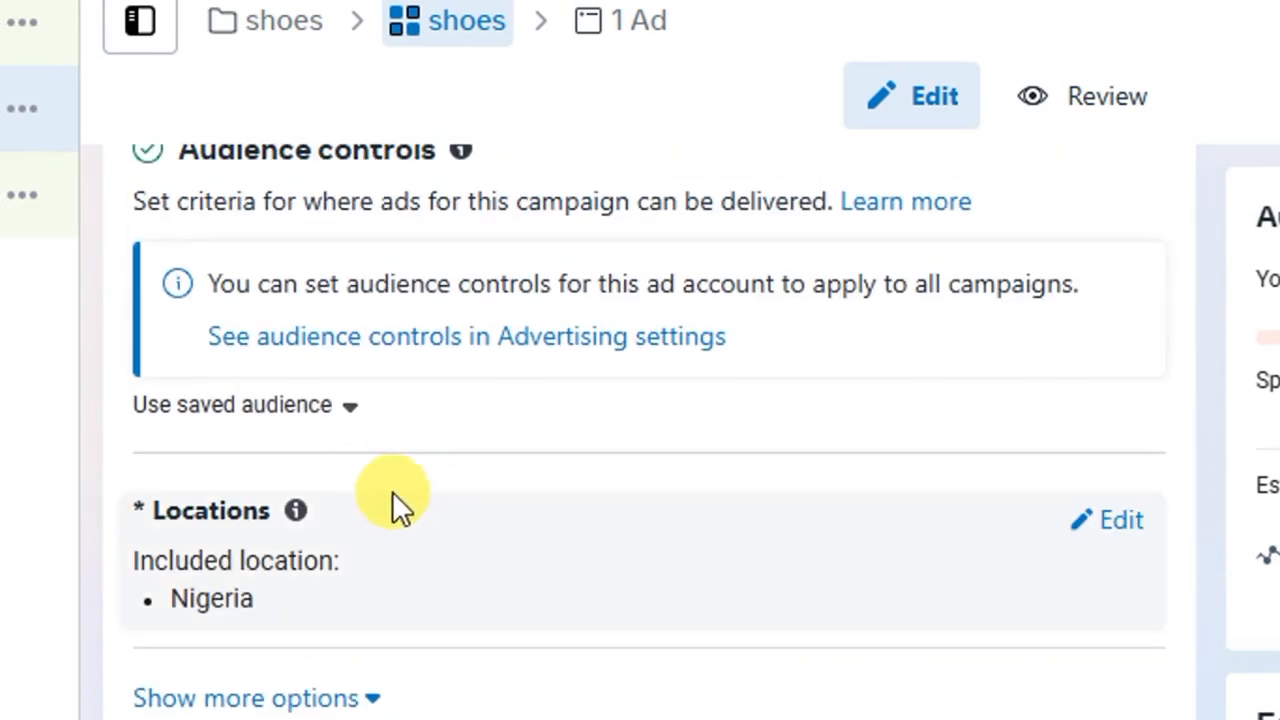
scroll(380, 505, down, 2)
scroll(371, 503, up, 4)
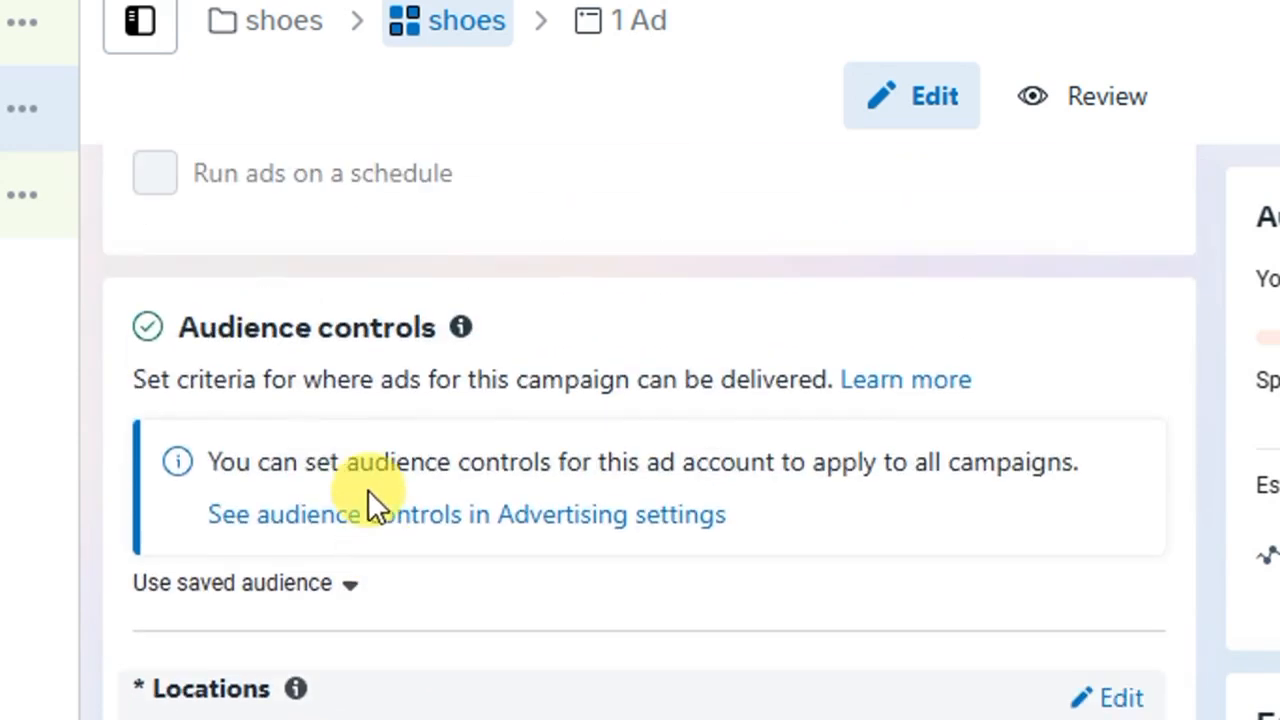
scroll(371, 500, down, 4)
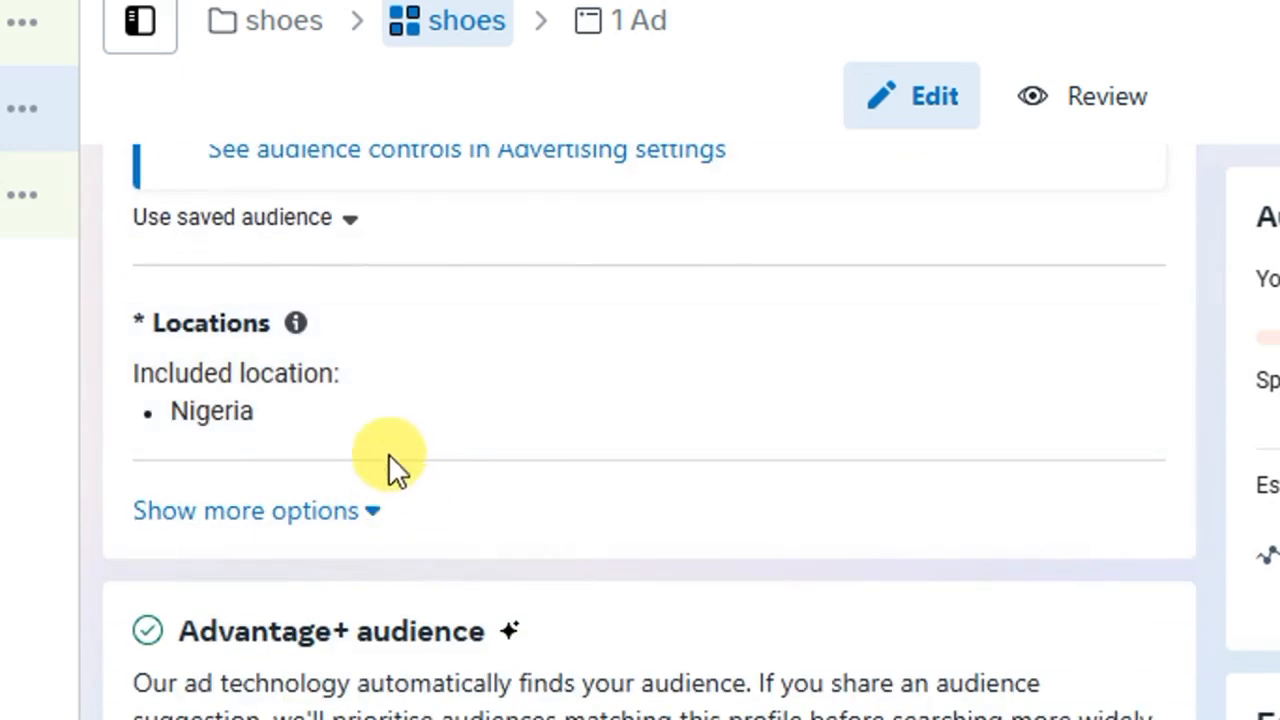
scroll(388, 453, down, 2)
scroll(345, 400, up, 2)
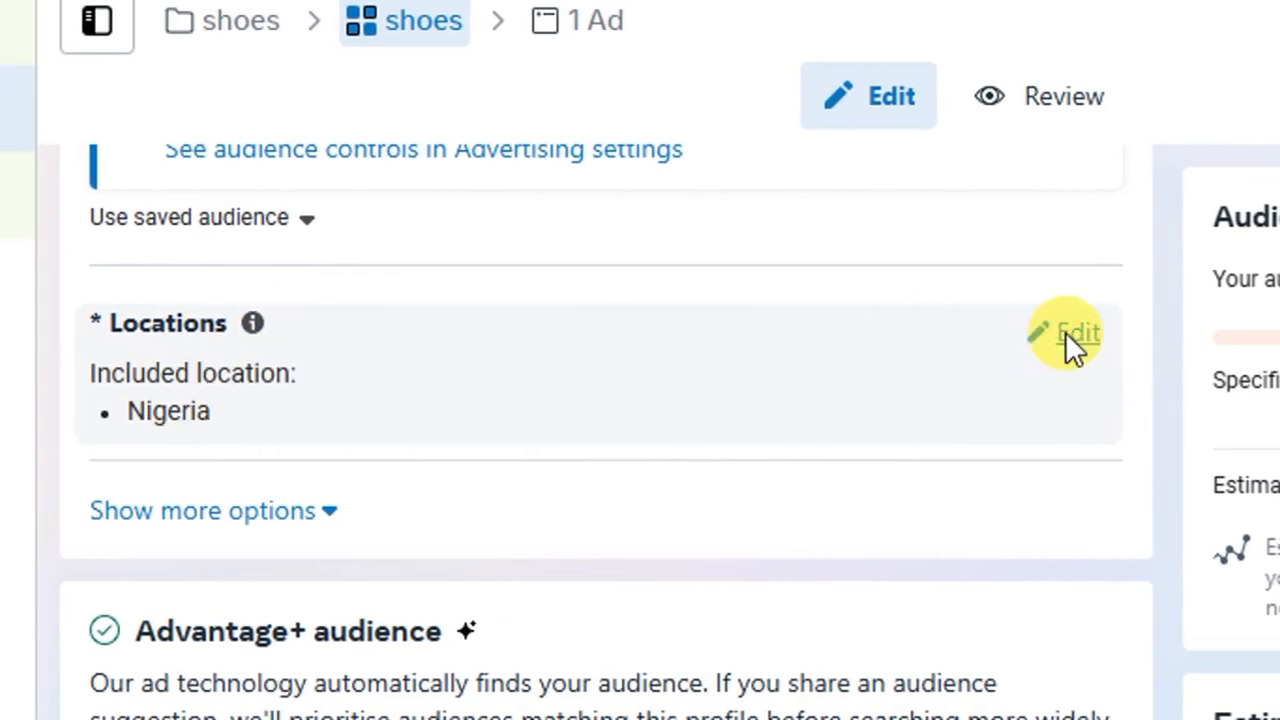
Edit the audience locations and include the Ikoyi neighborhood in Lagos State, Nigeria.
click(1065, 332)
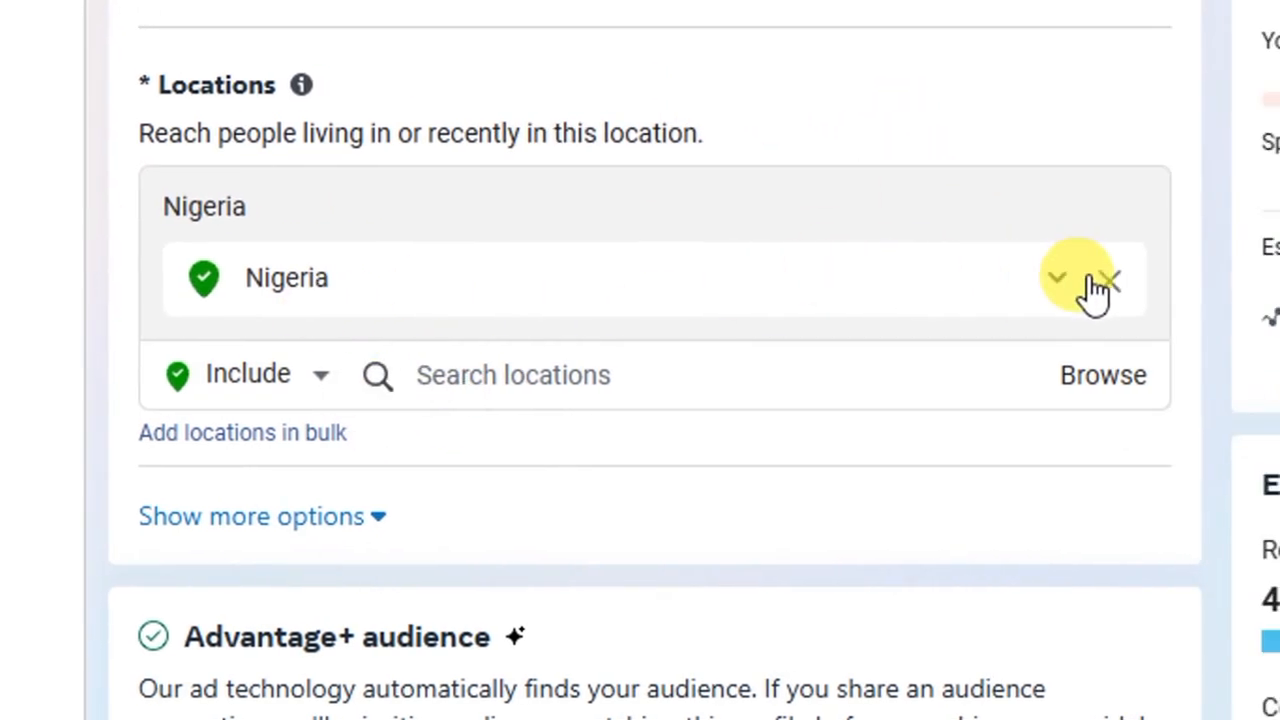
click(418, 392)
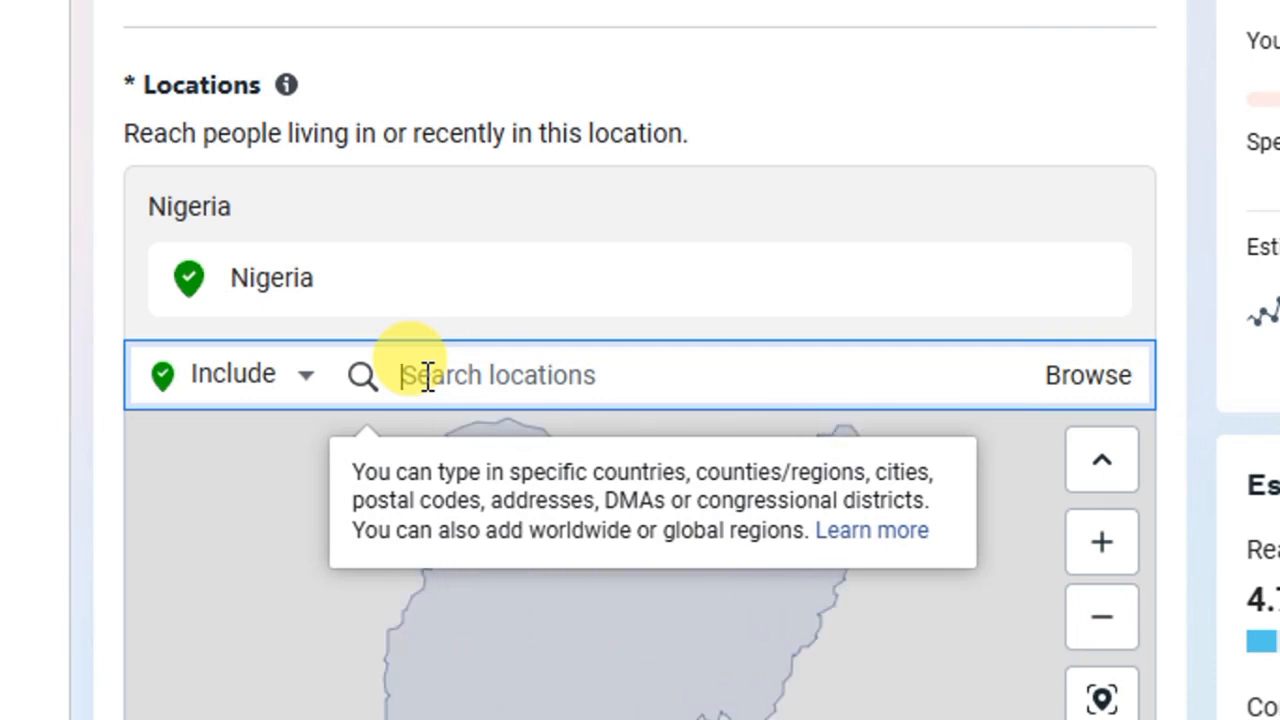
scroll(555, 275, down, 2)
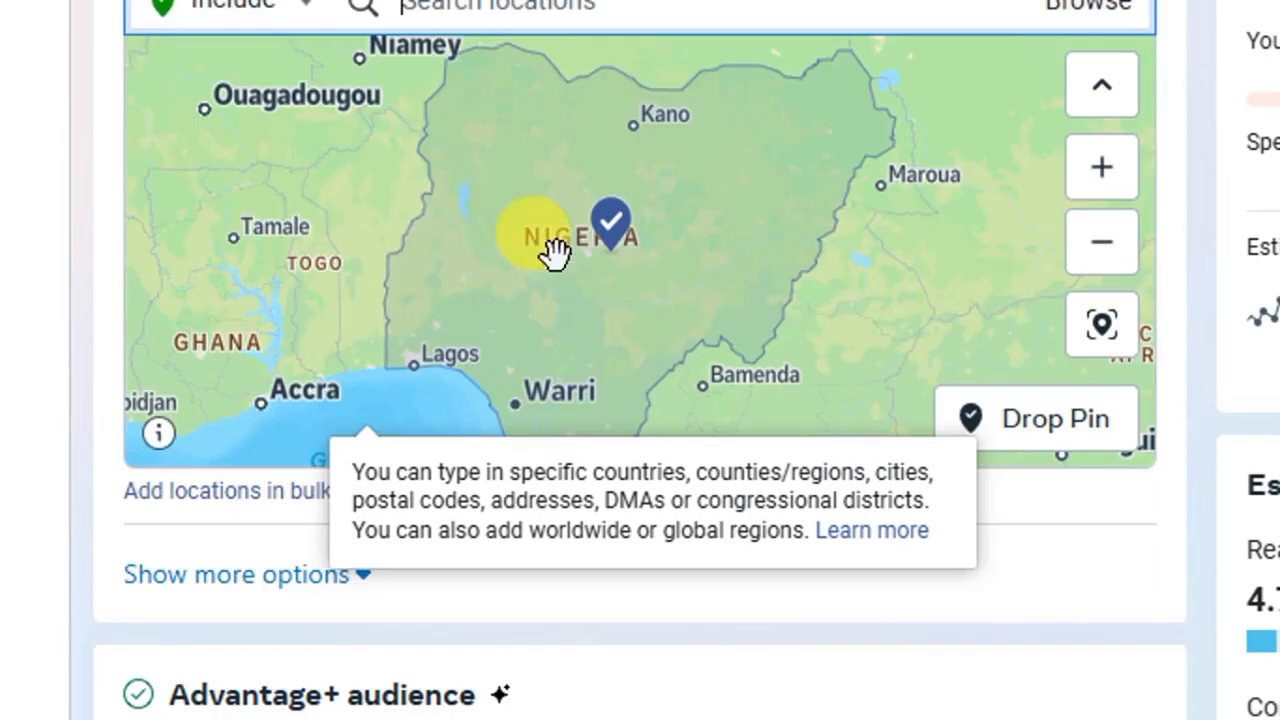
scroll(452, 205, up, 1)
scroll(424, 120, down, 1)
scroll(429, 94, up, 1)
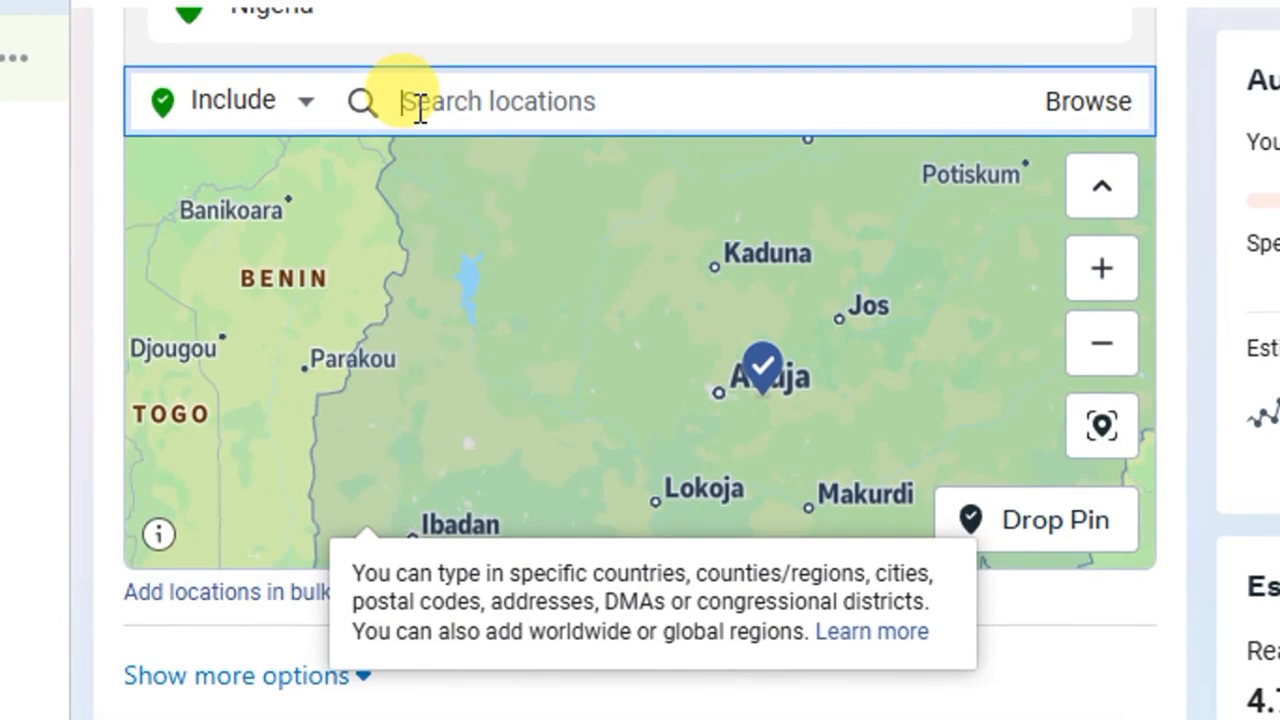
text(l)
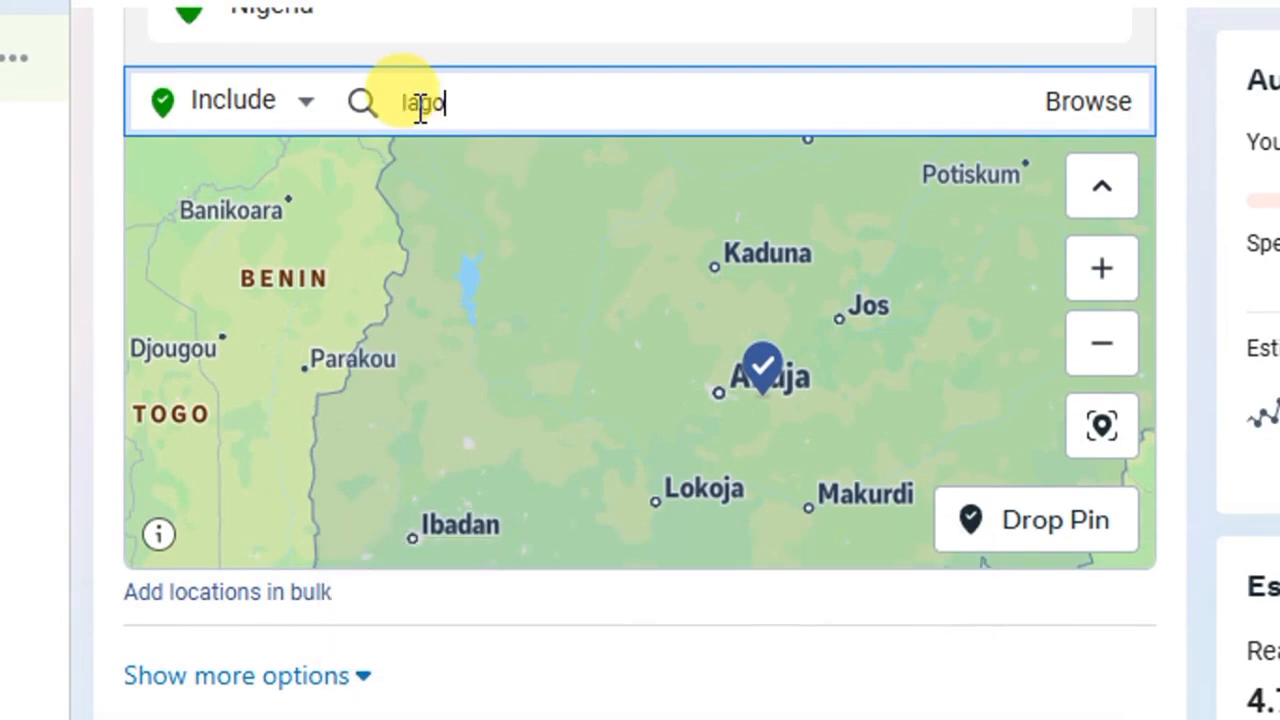
key(BackSpace)
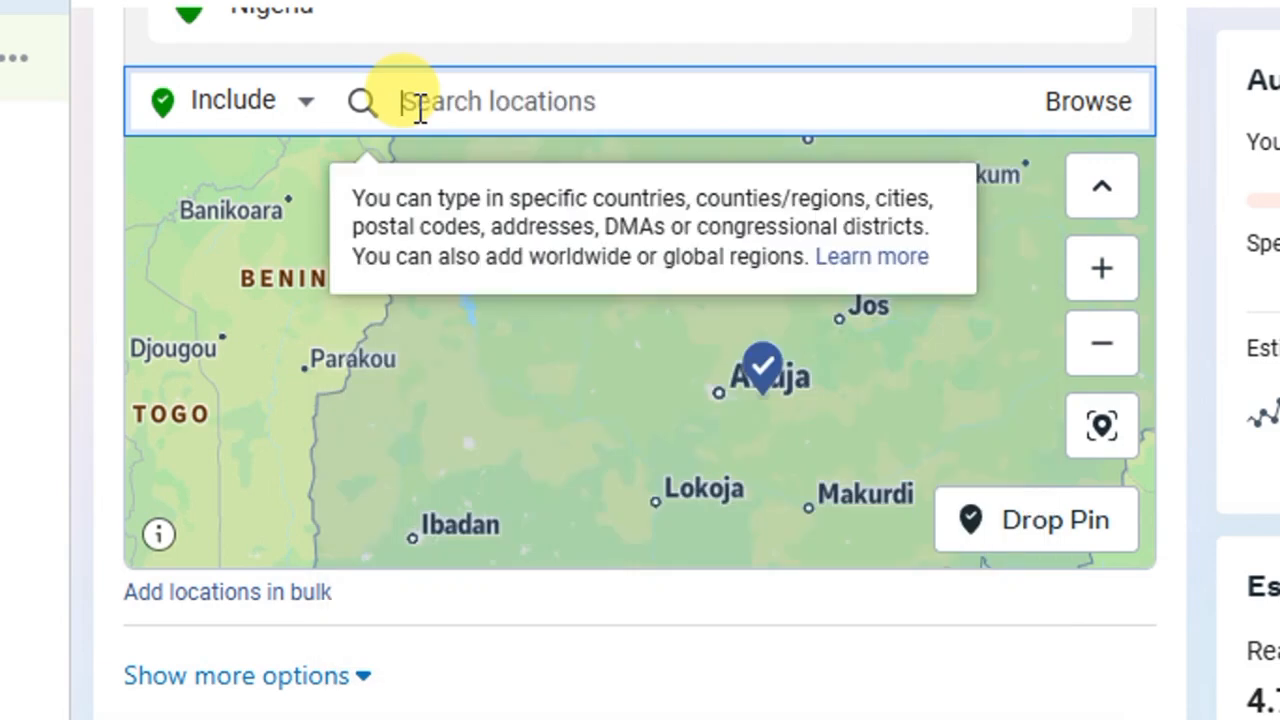
text(ikoyi)
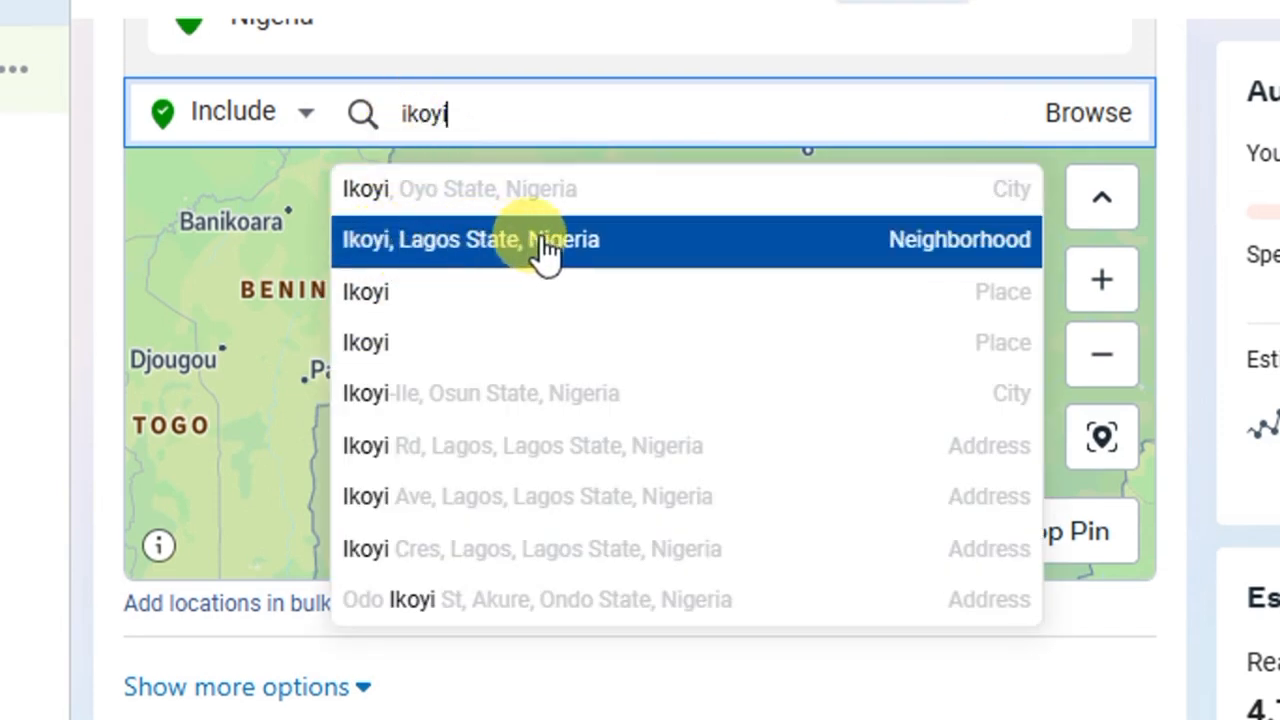
click(500, 250)
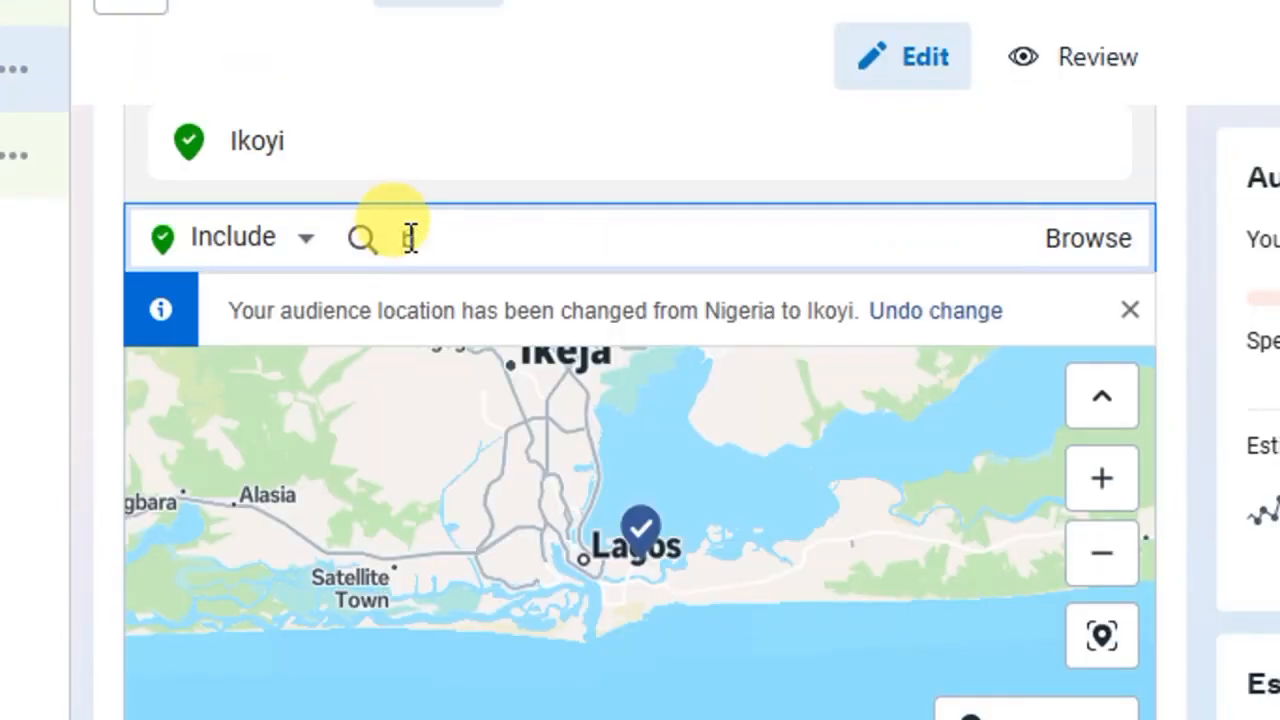
Add the Banana Island and Lekki Peninsula neighborhoods and the city of Ikeja, all in Lagos State, as included locations.
text(banana island)
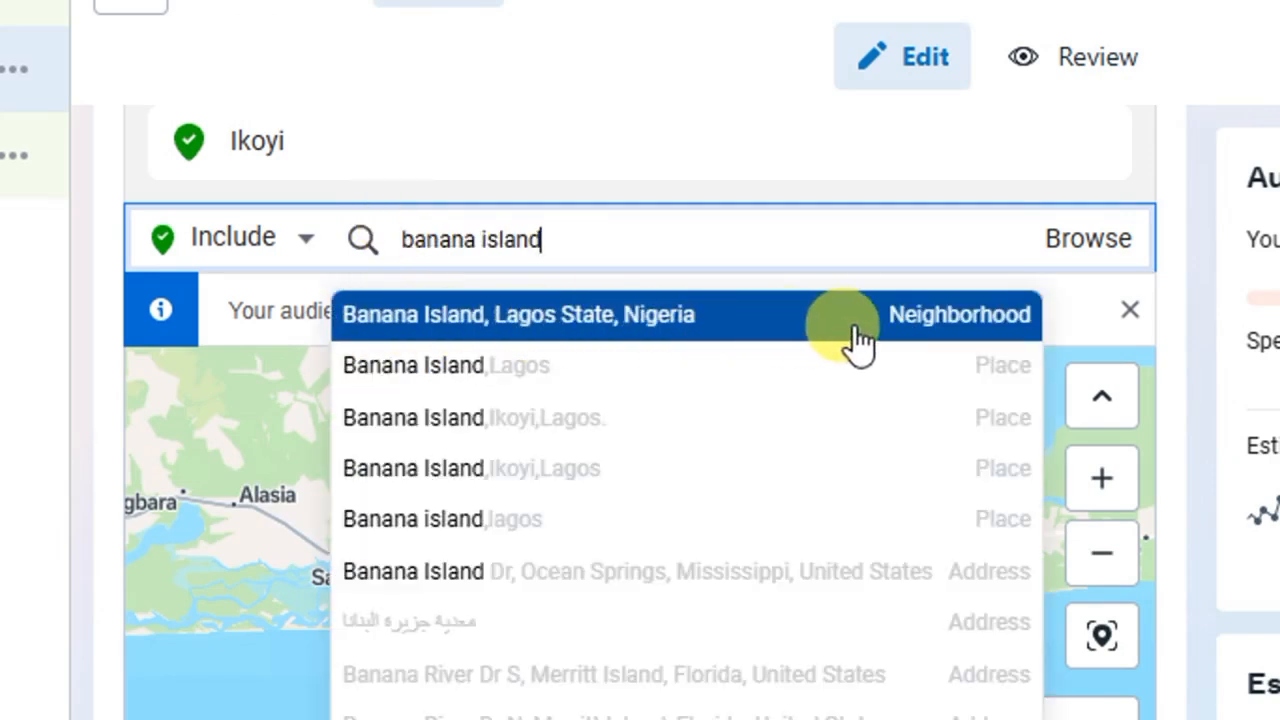
click(495, 316)
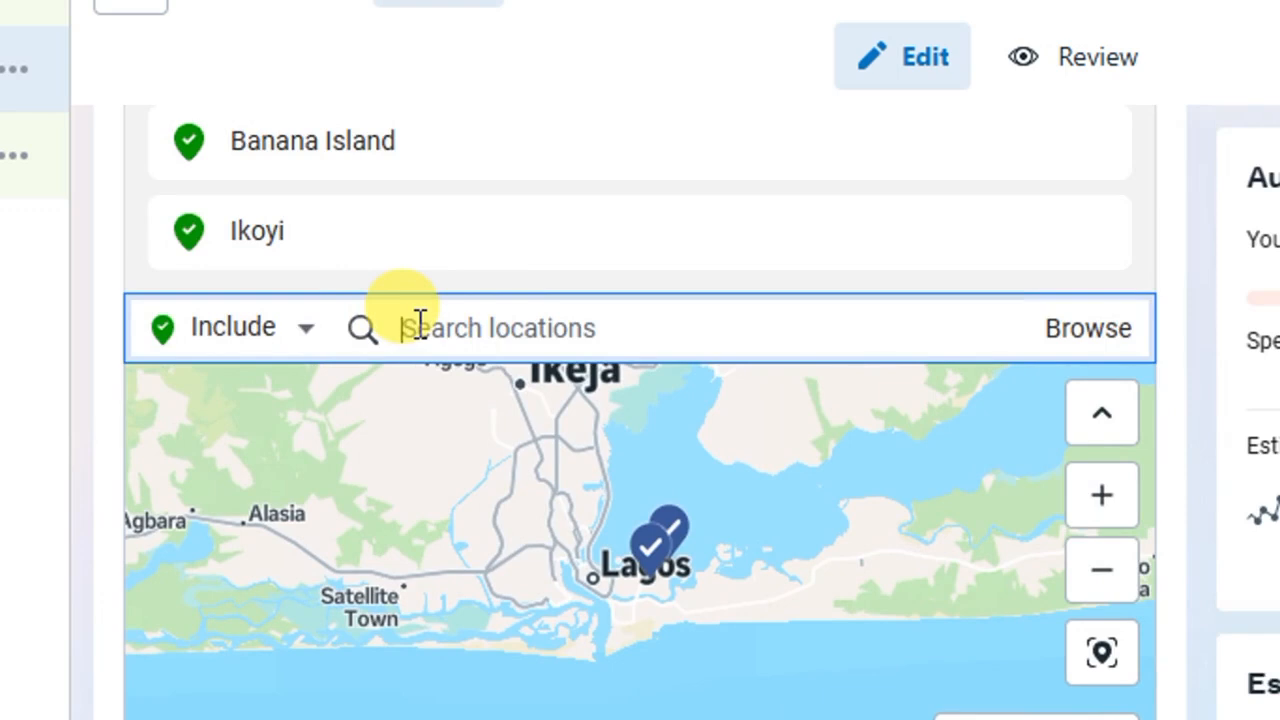
text(le)
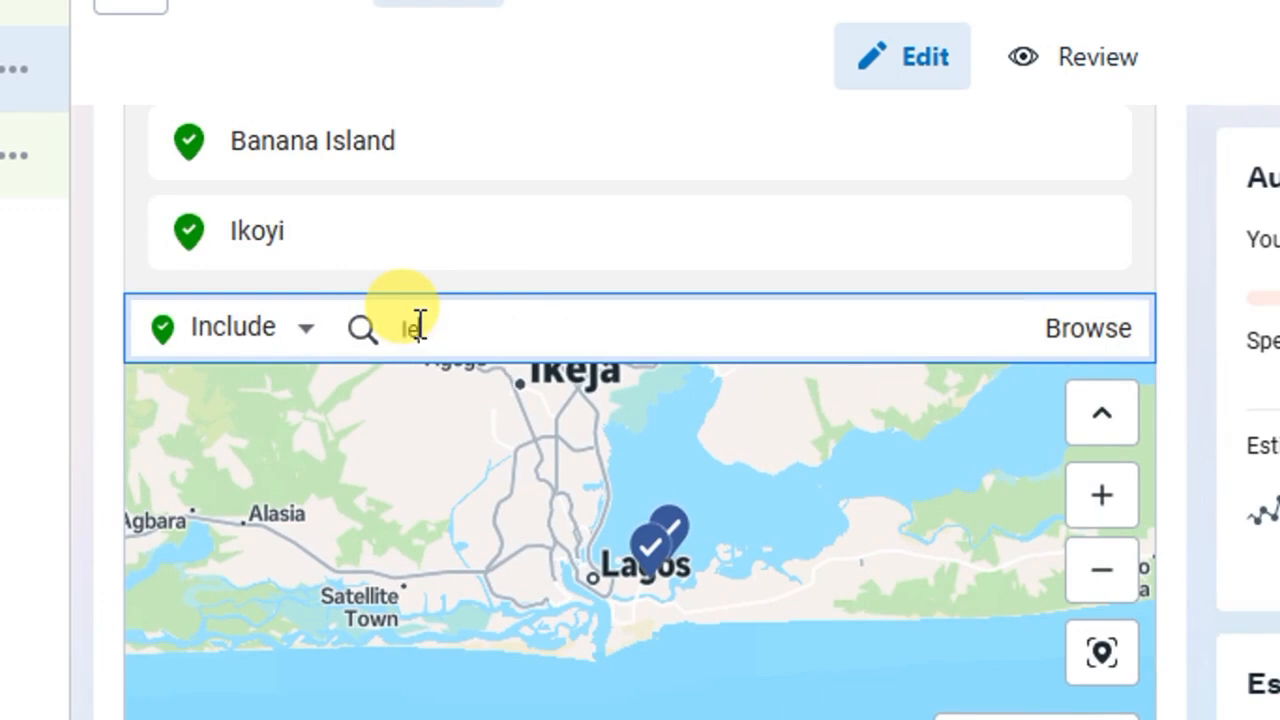
text(kki)
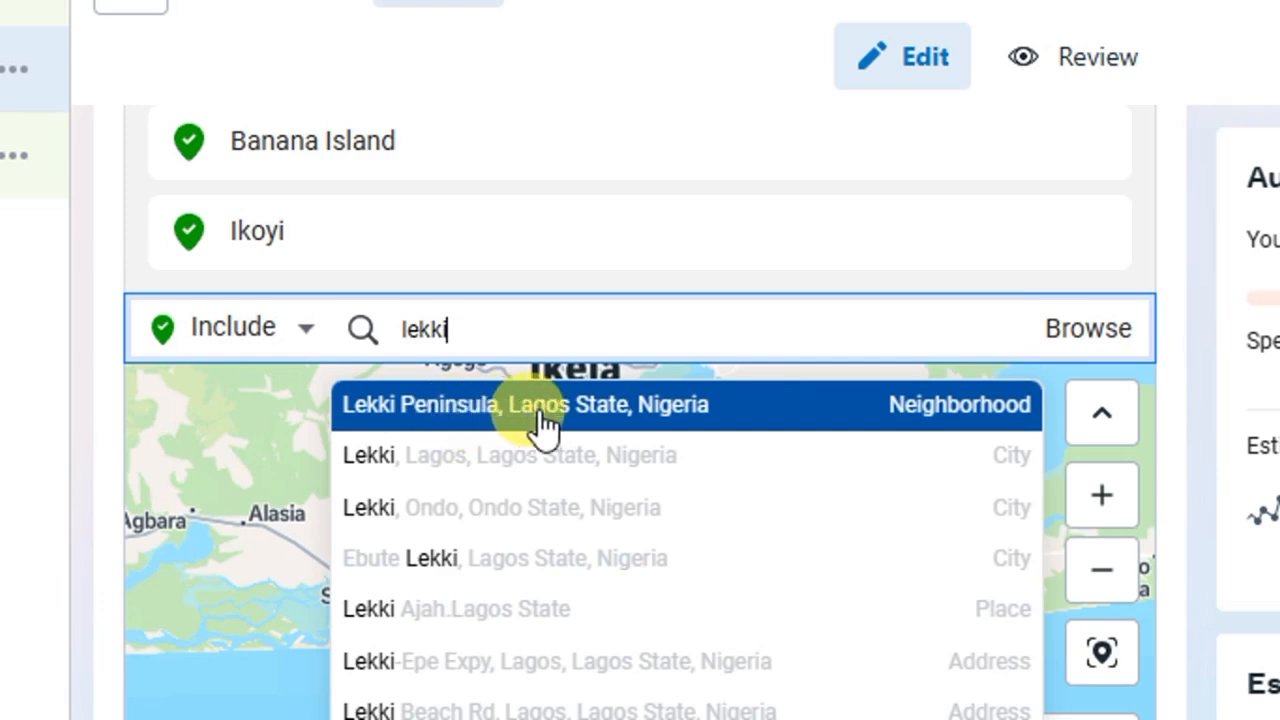
click(493, 418)
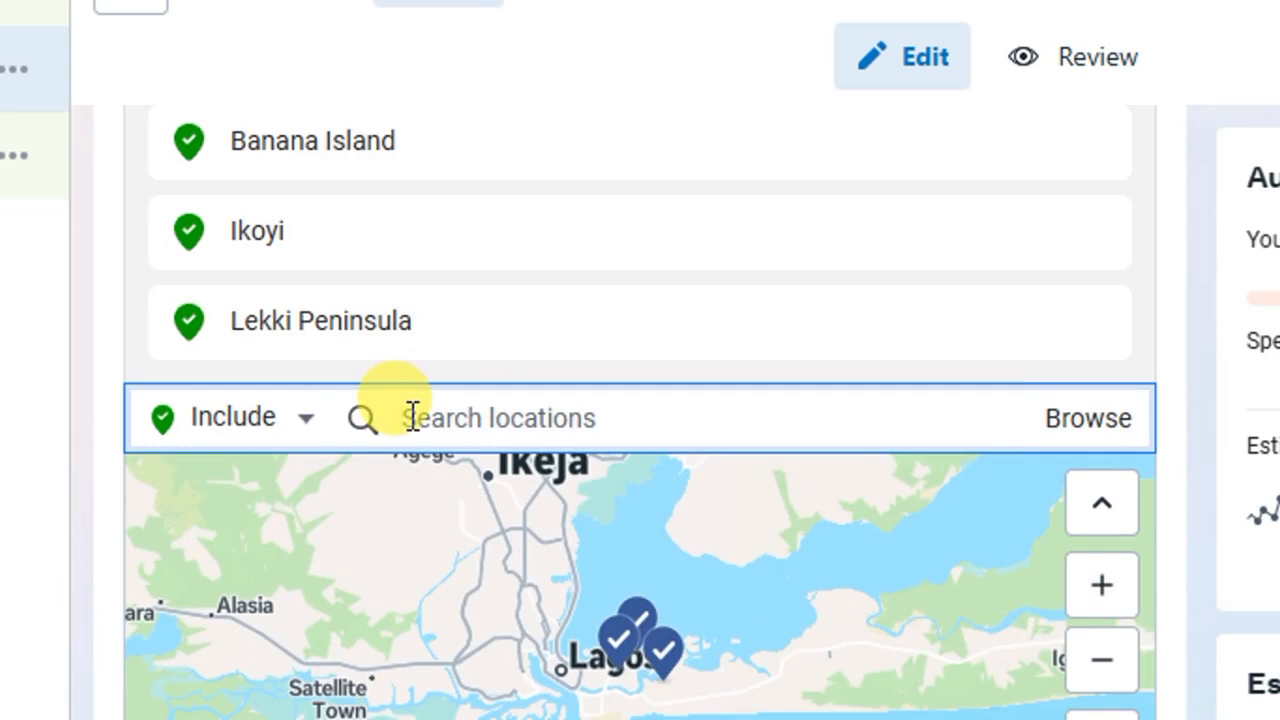
text(ikeja)
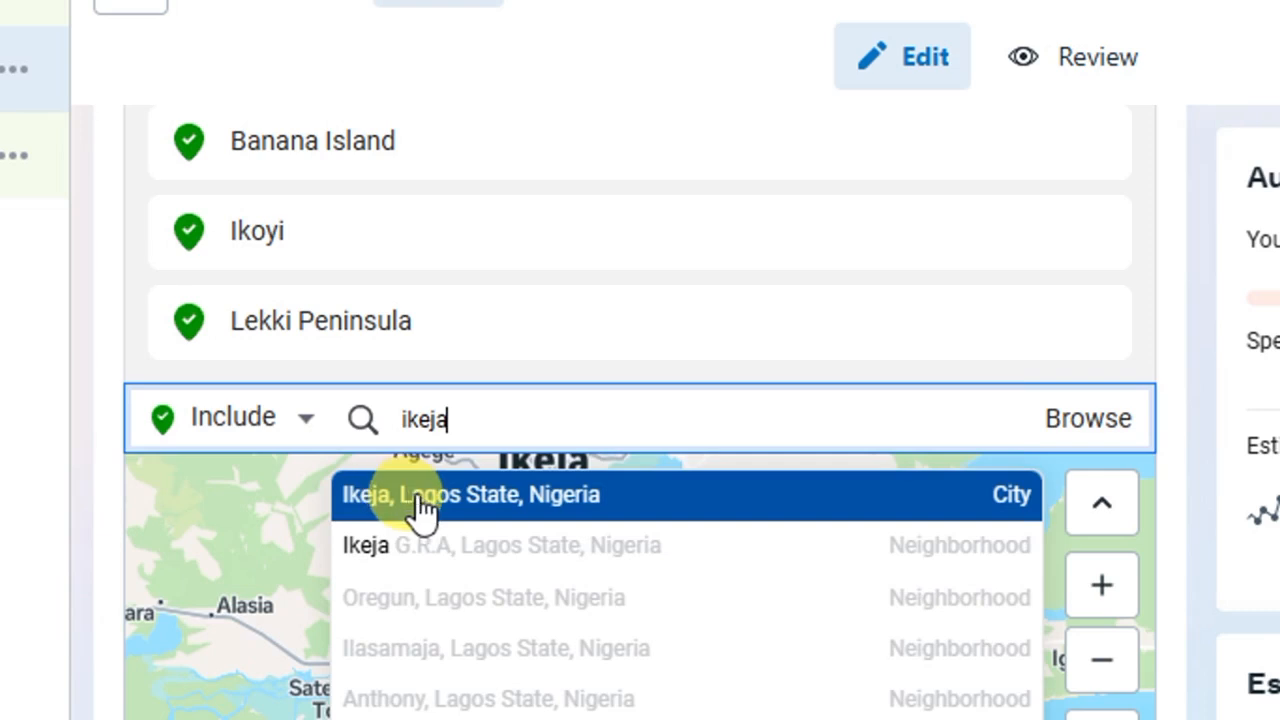
click(421, 500)
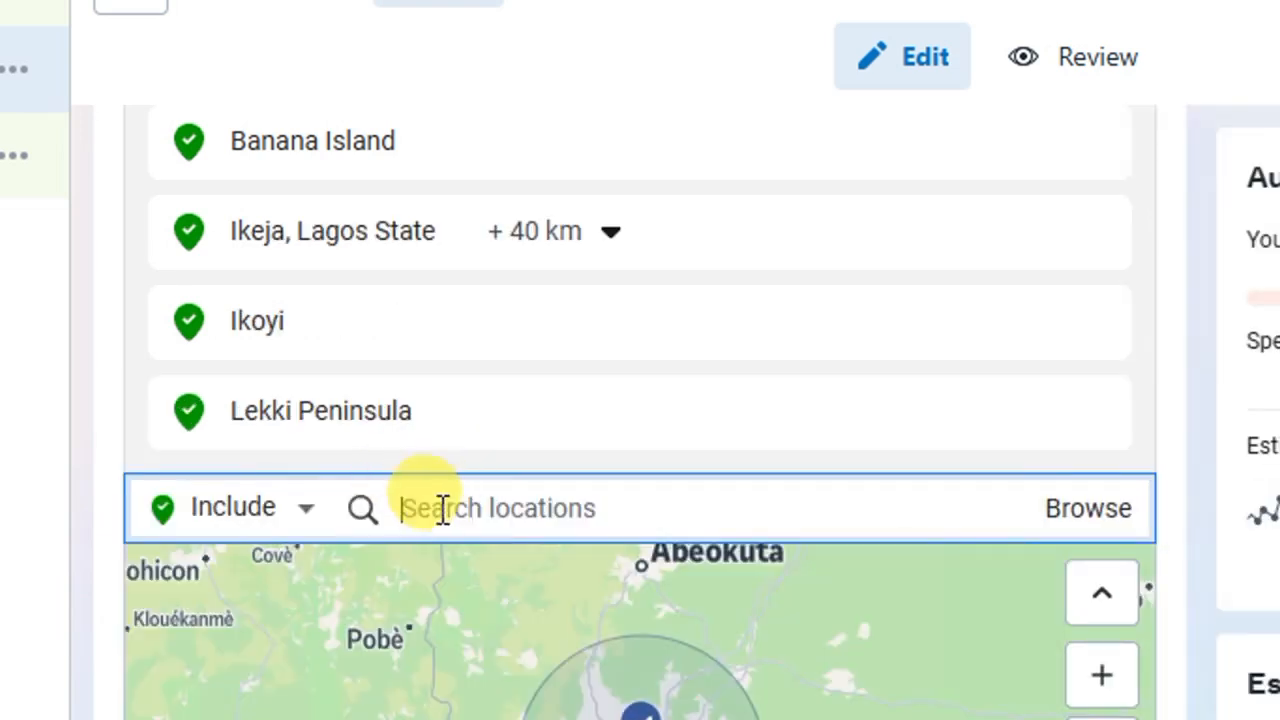
Review the included locations, their coverage on the map and the option to reach more people likely to respond.
scroll(1005, 403, up, 2)
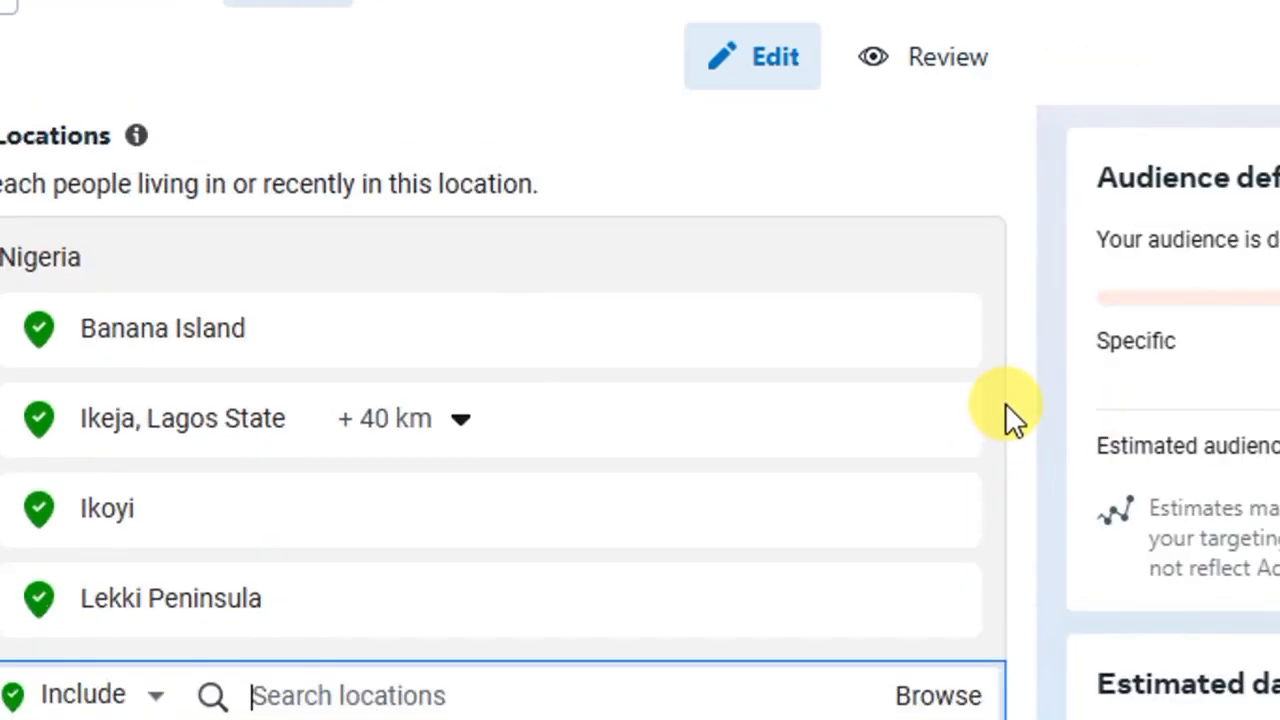
scroll(1003, 407, down, 1)
scroll(220, 600, down, 1)
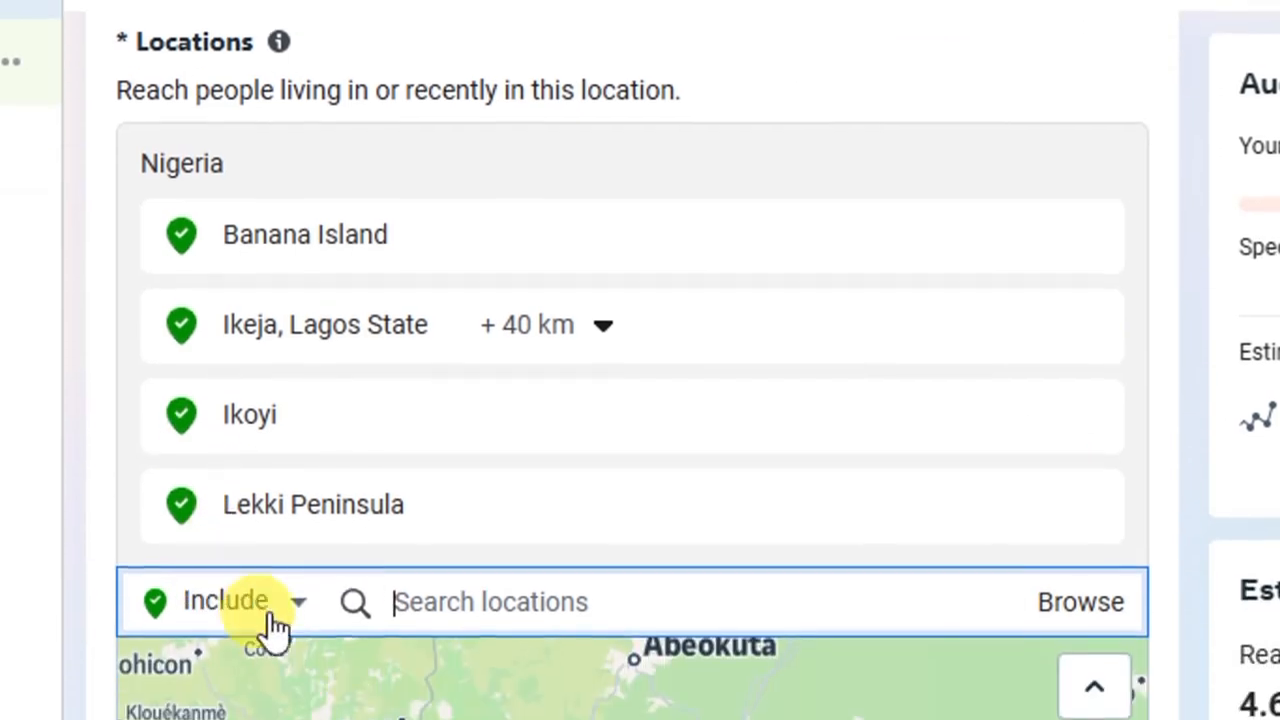
scroll(78, 534, down, 2)
scroll(195, 532, down, 4)
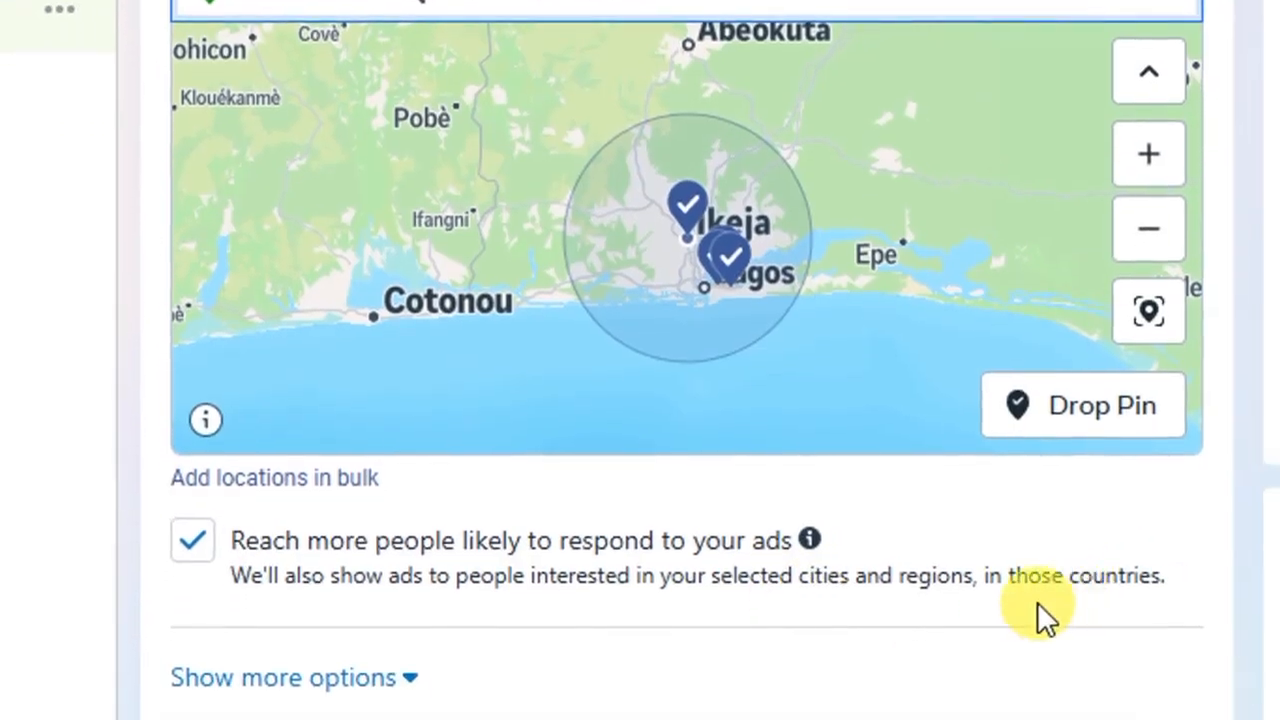
scroll(700, 560, up, 2)
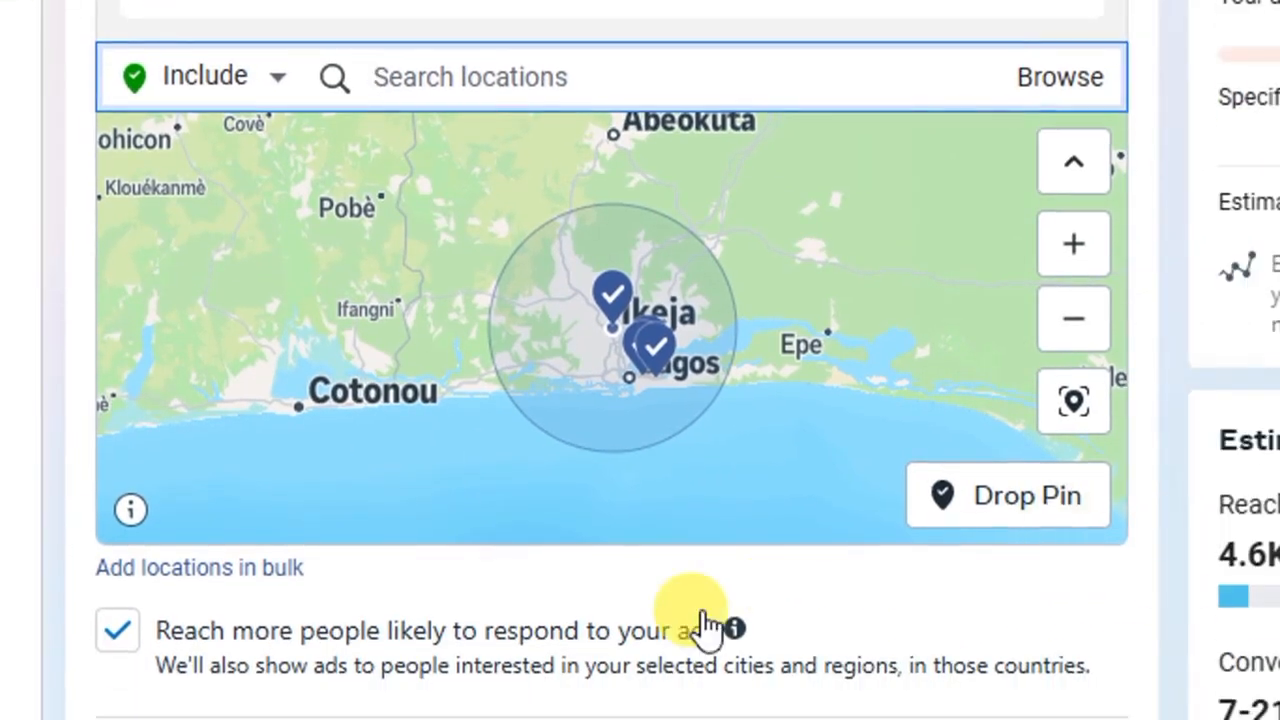
scroll(590, 300, up, 3)
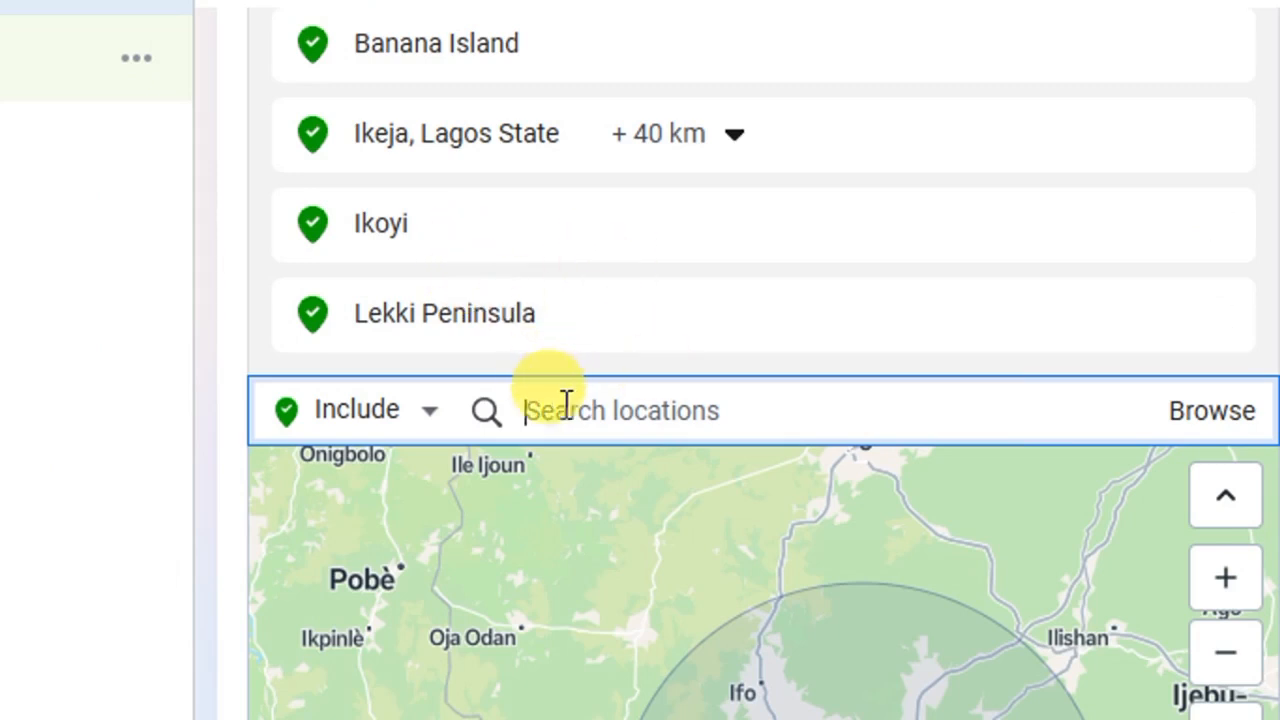
scroll(430, 235, up, 2)
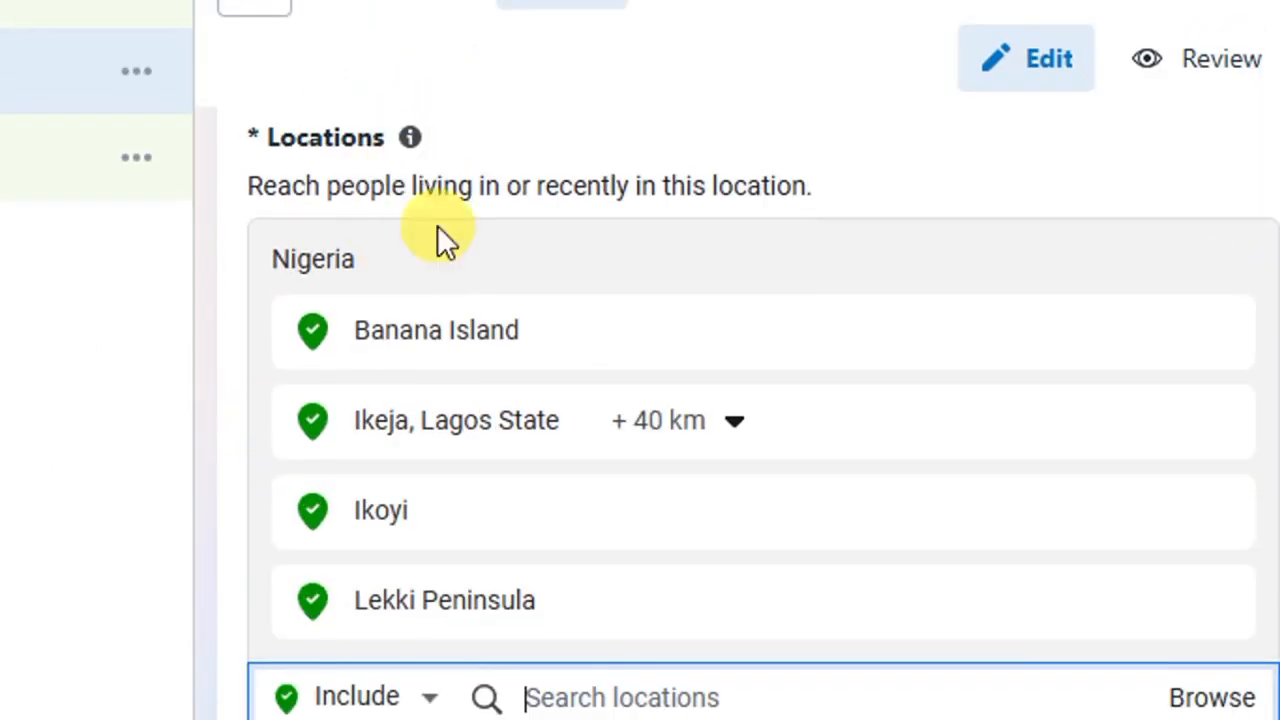
scroll(225, 590, down, 8)
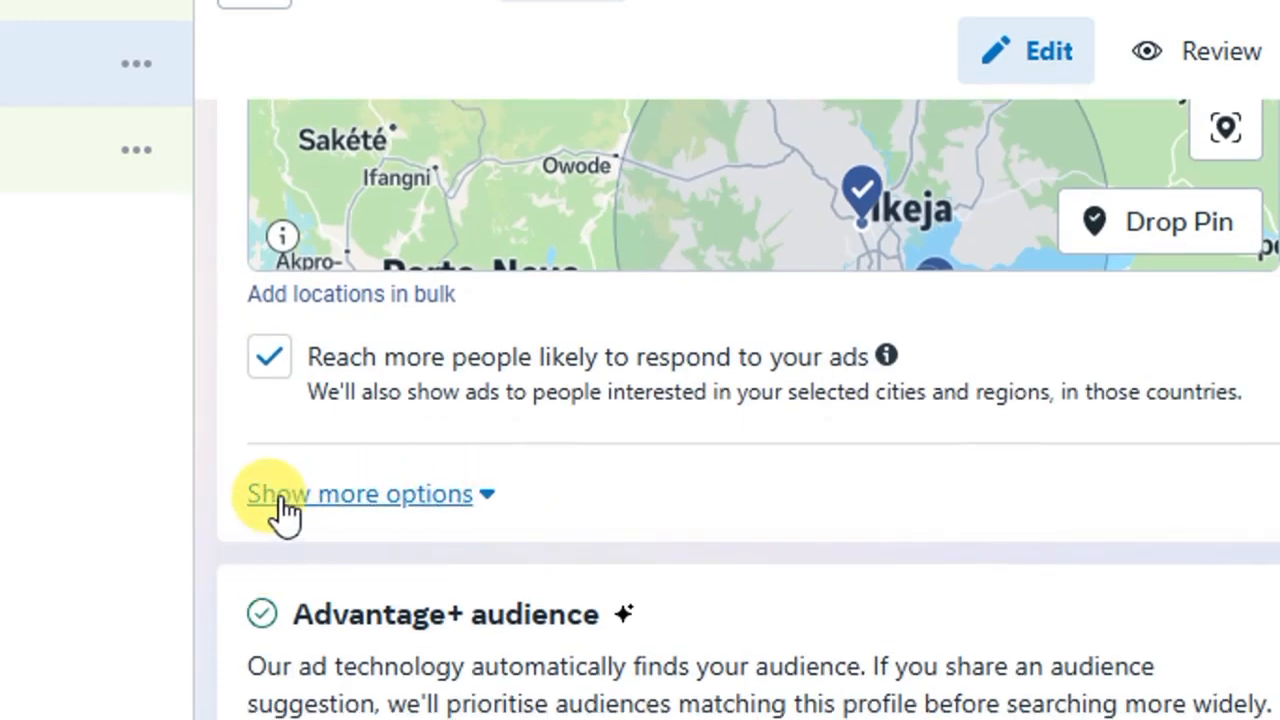
Expand the additional audience control options and examine the selectable minimum ages.
scroll(457, 640, down, 2)
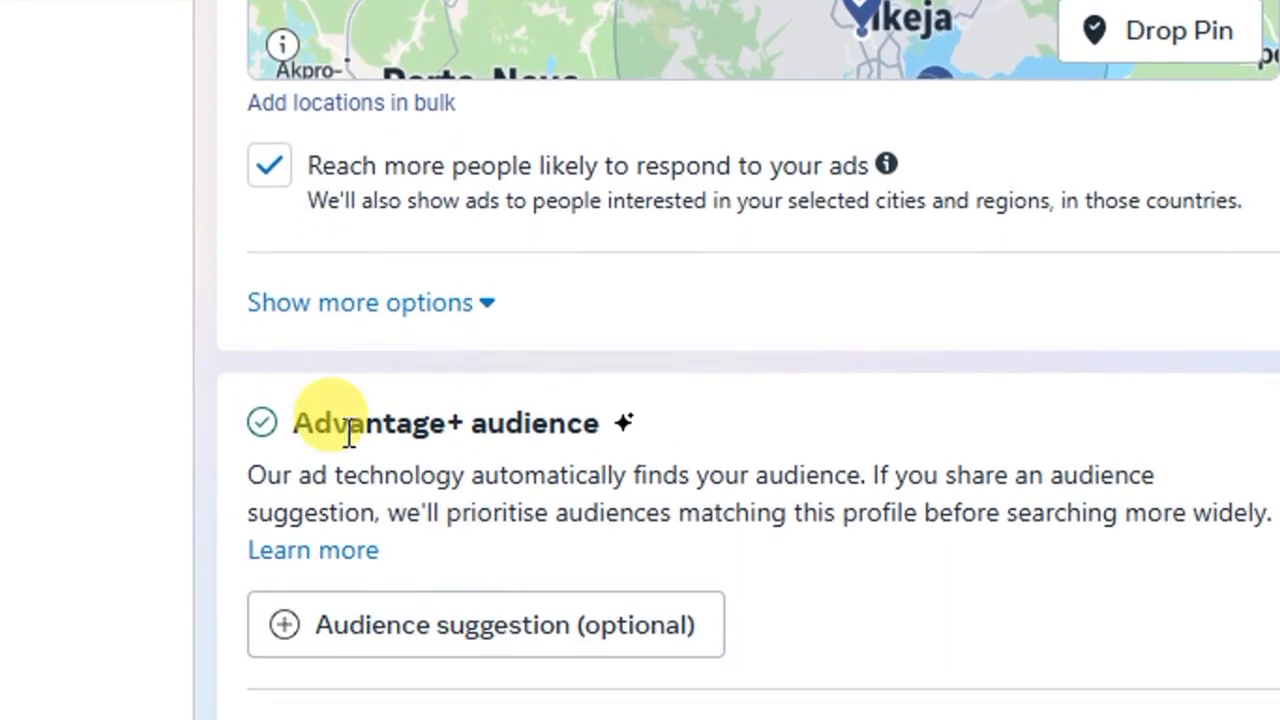
click(334, 305)
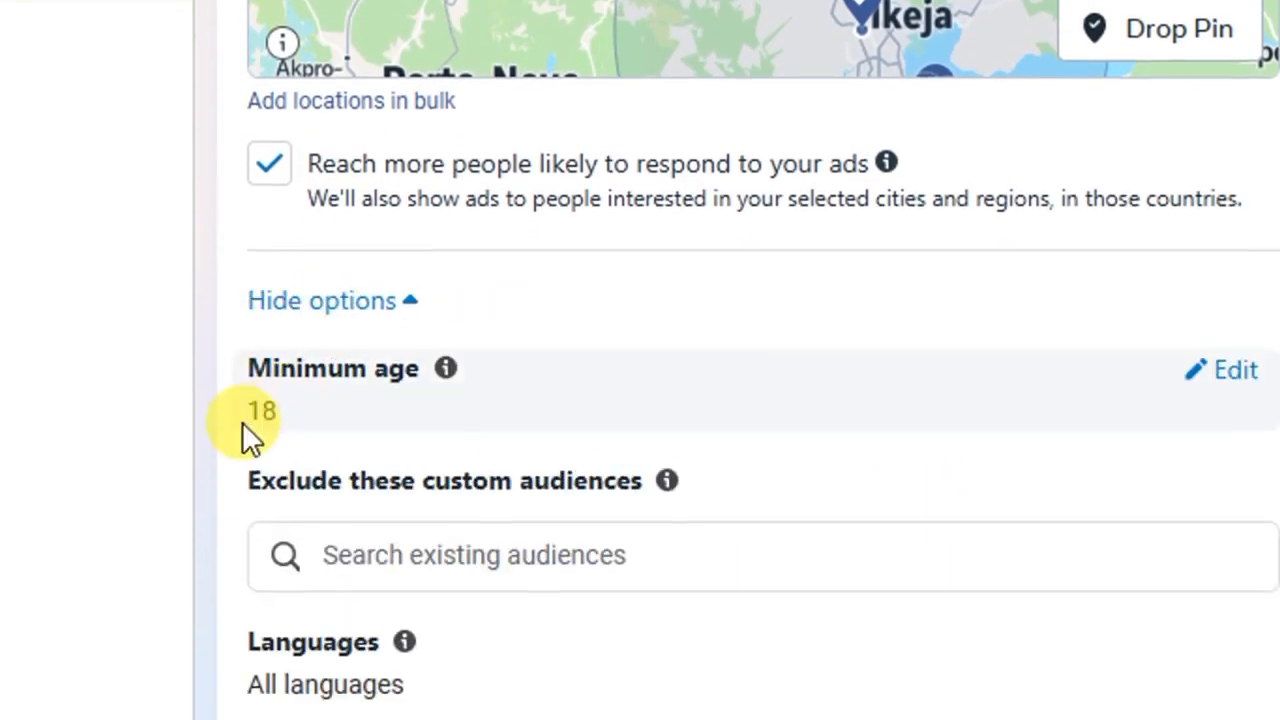
scroll(242, 422, down, 2)
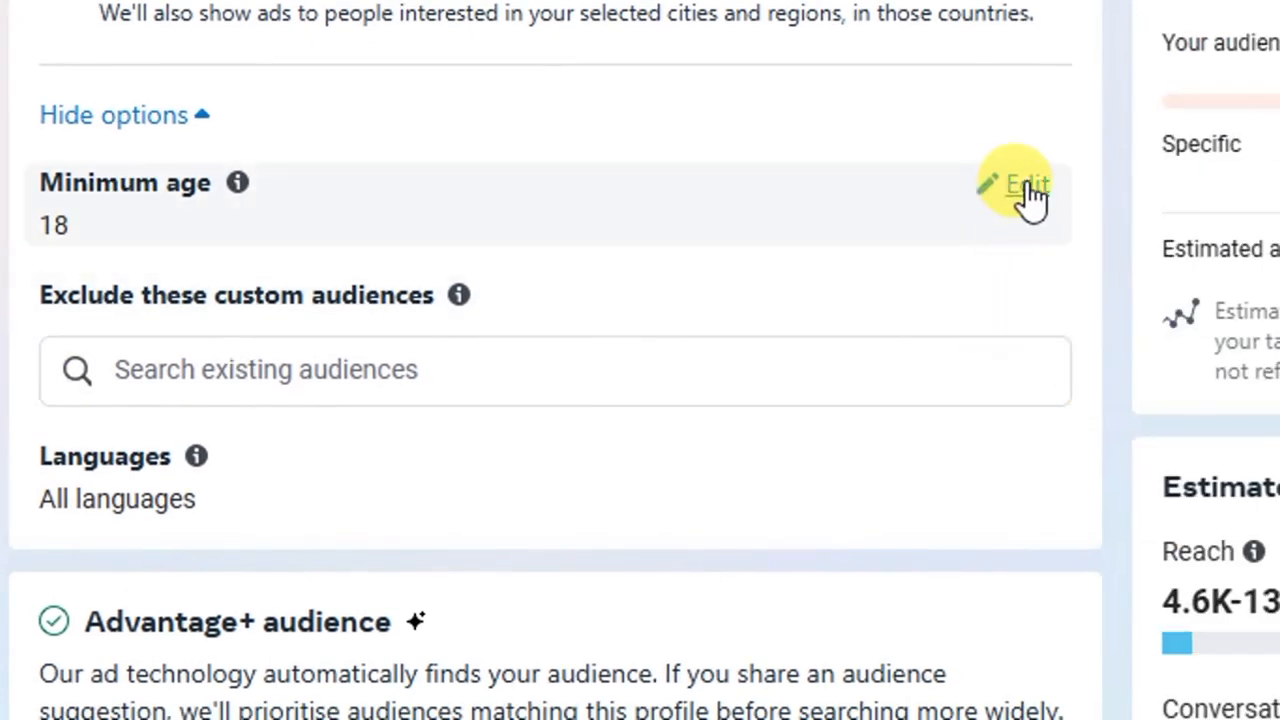
click(1028, 190)
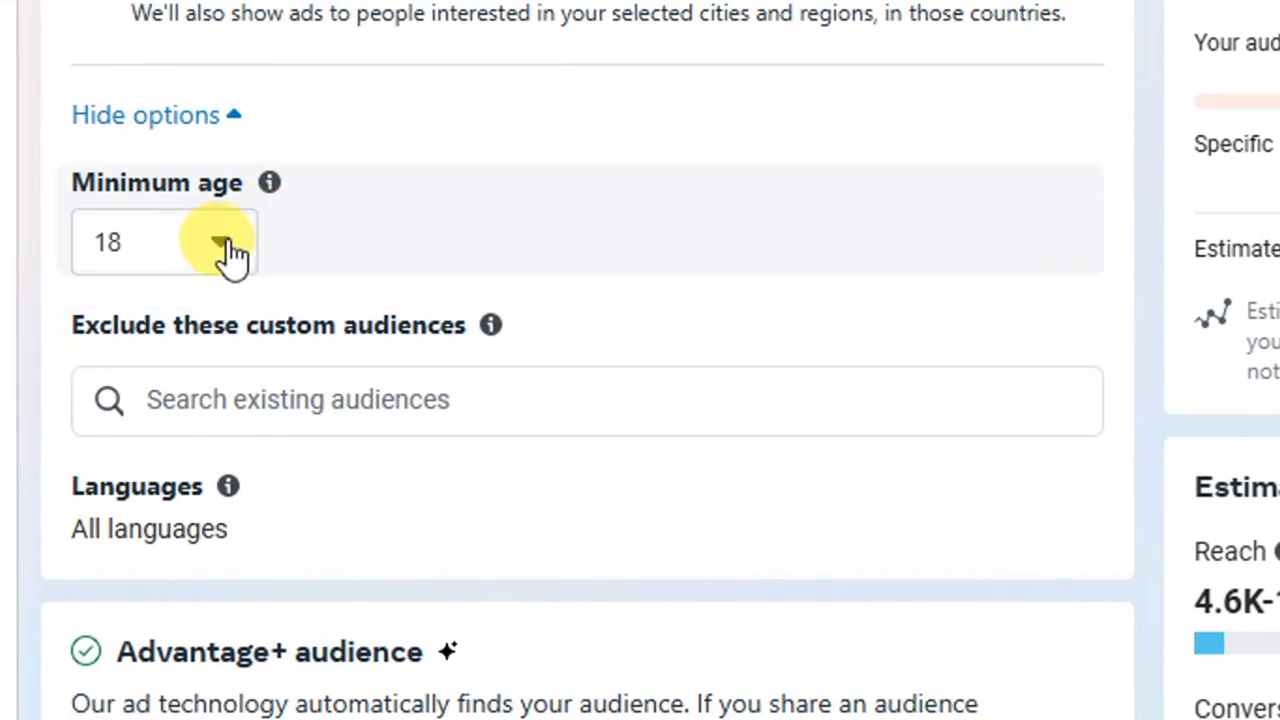
click(222, 252)
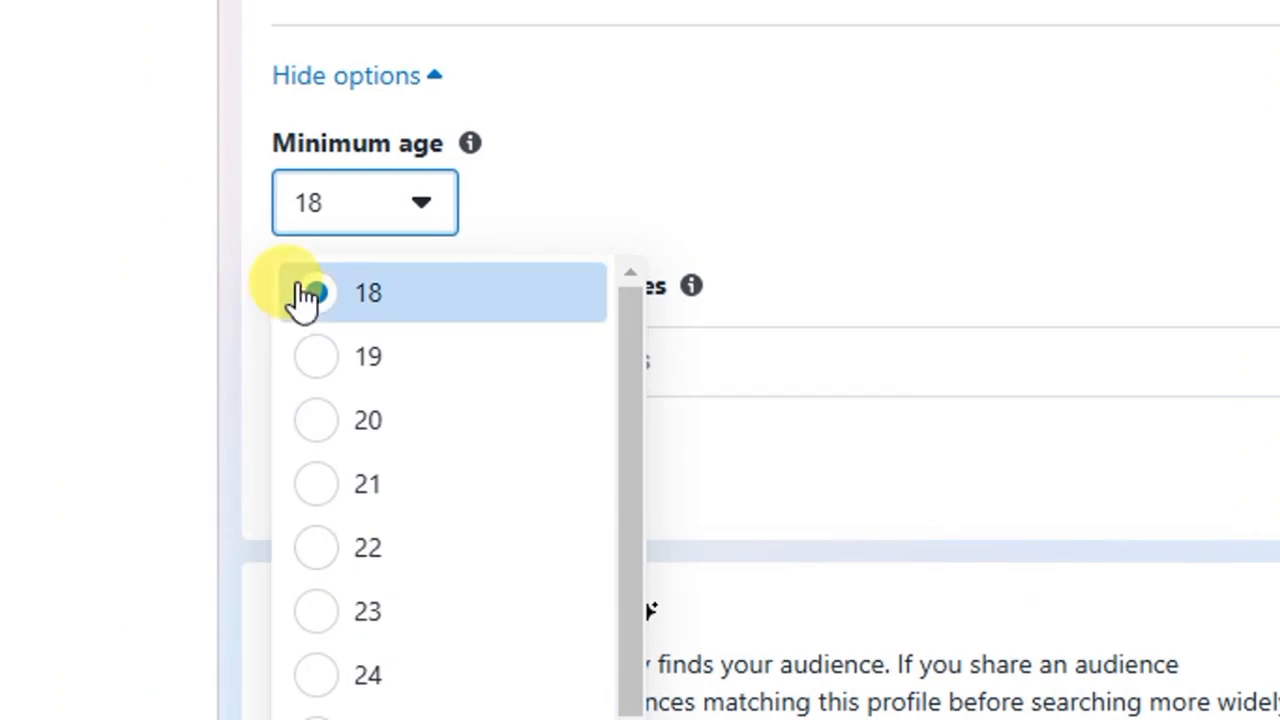
click(428, 210)
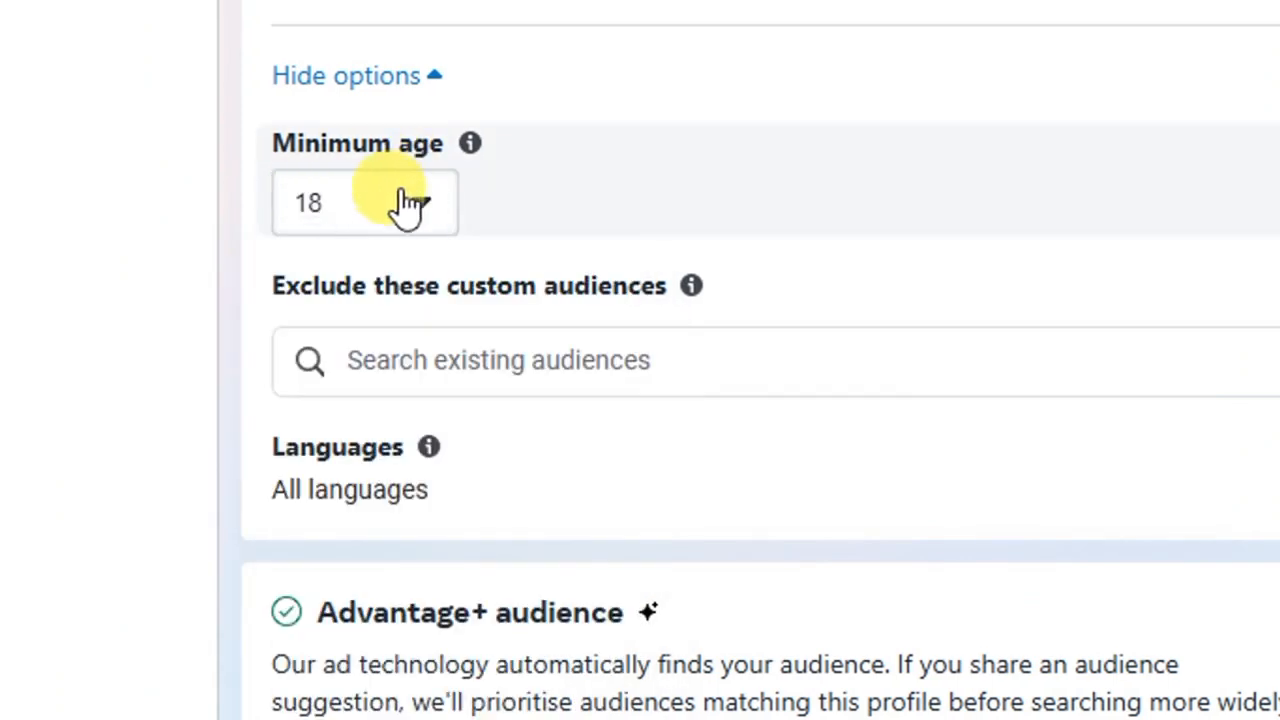
scroll(277, 358, down, 2)
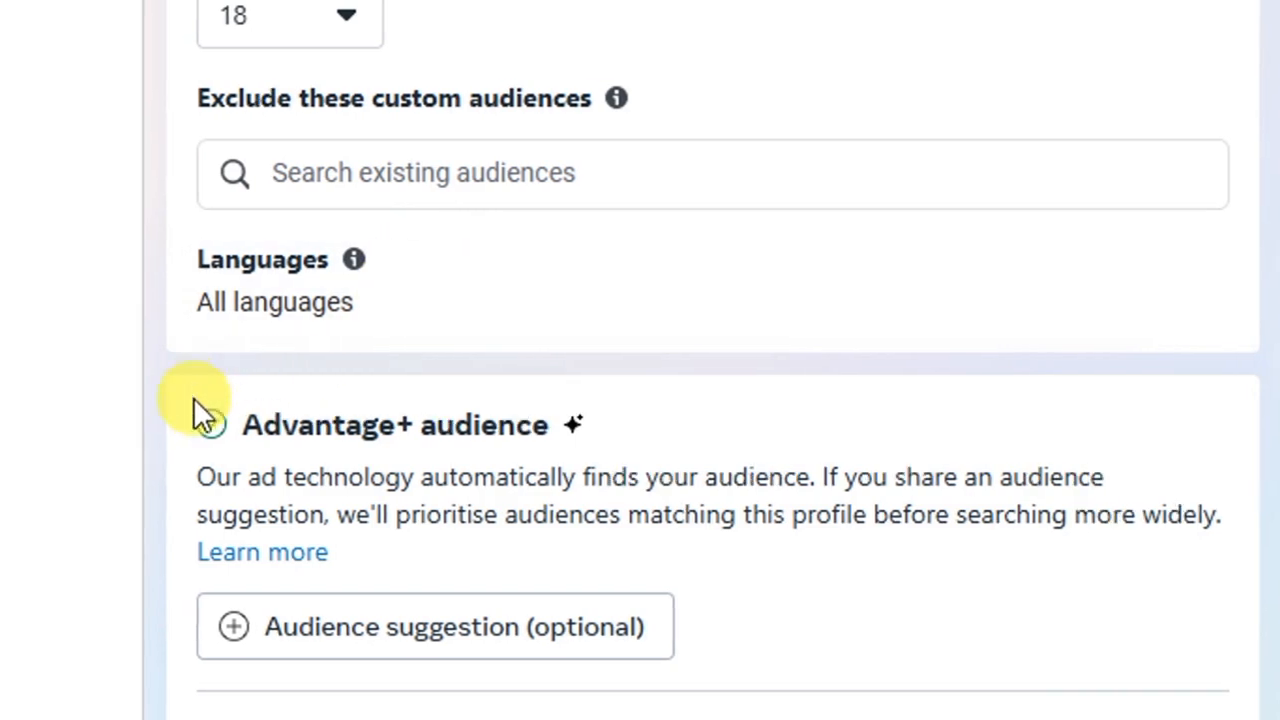
Switch to YouTube, browse the channel's Facebook ads videos including the audience targeting one, and return to Ads Manager.
mouse_move(204, 426)
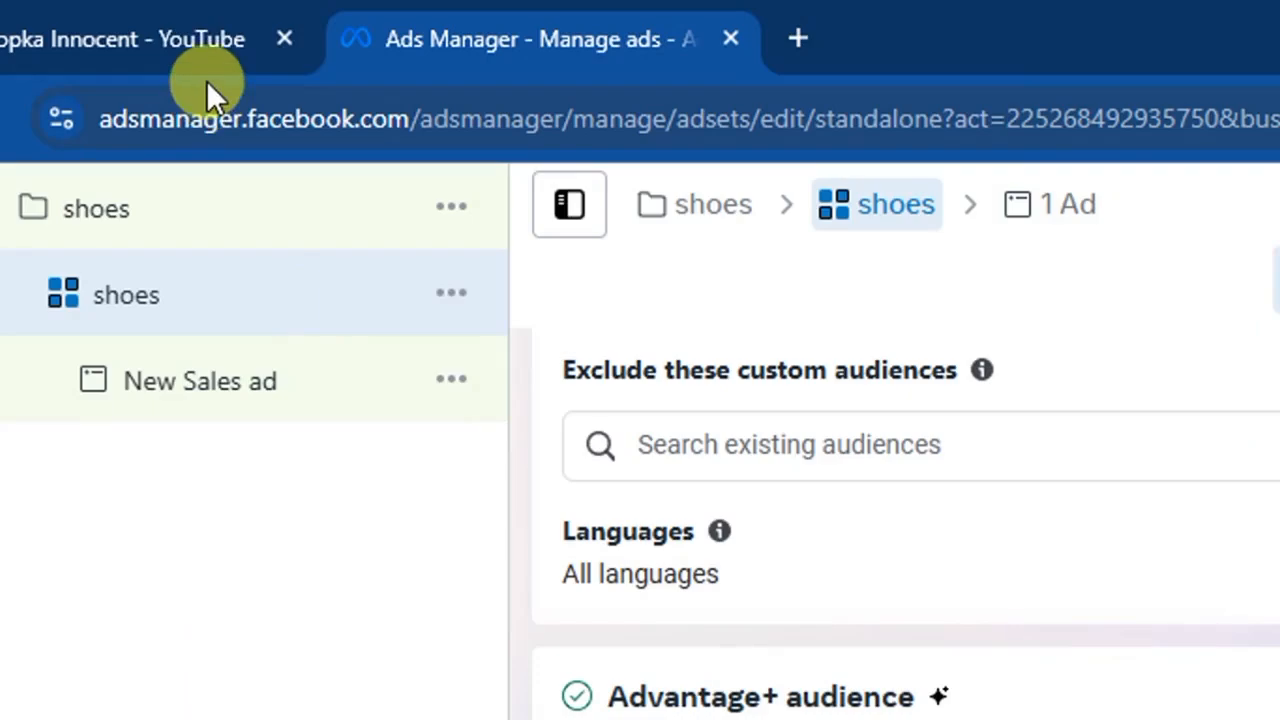
click(200, 88)
scroll(605, 550, down, 2)
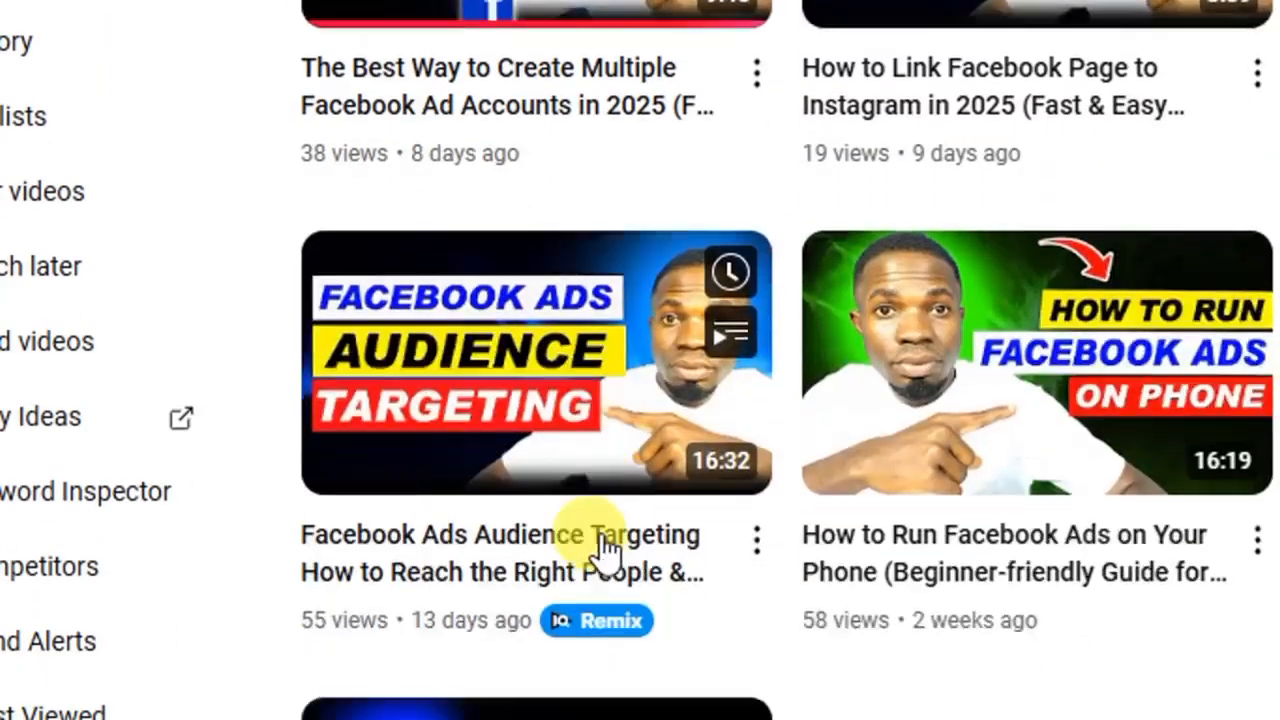
scroll(607, 548, down, 1)
mouse_move(529, 386)
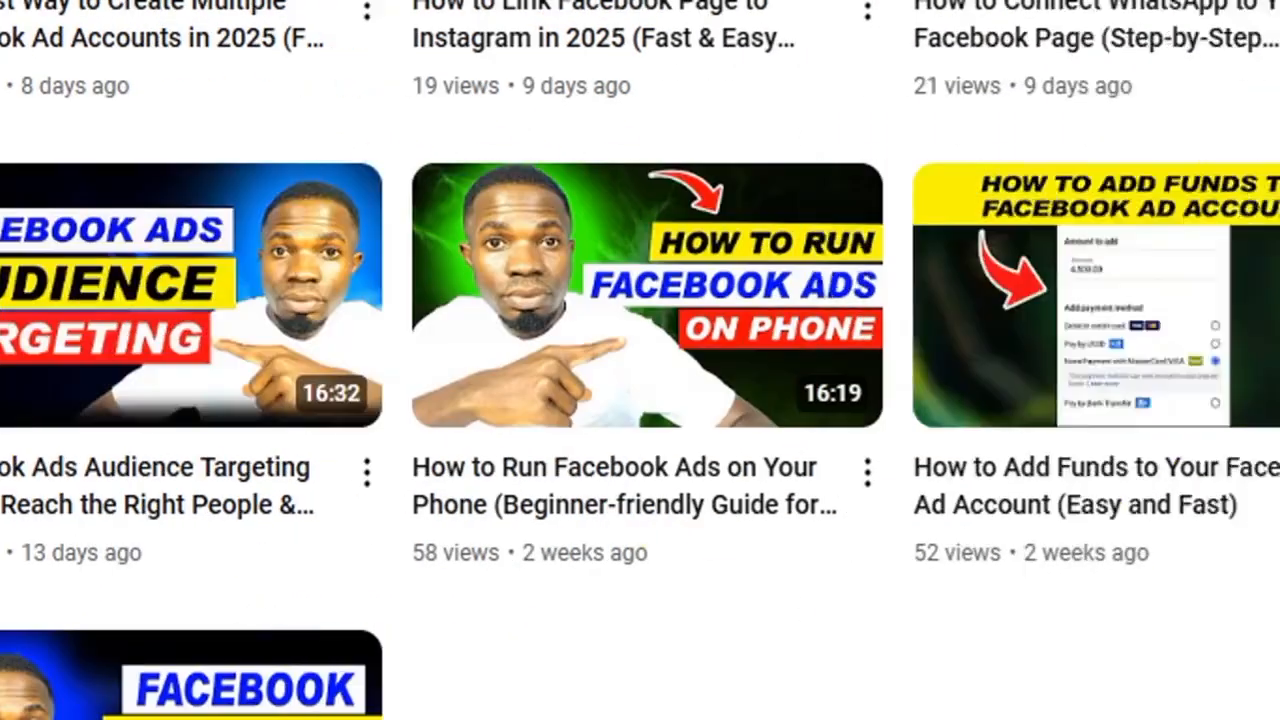
click(177, 51)
Review the Advantage+ audience section, start saving the audience and select the contents of its audience name field.
scroll(694, 457, down, 2)
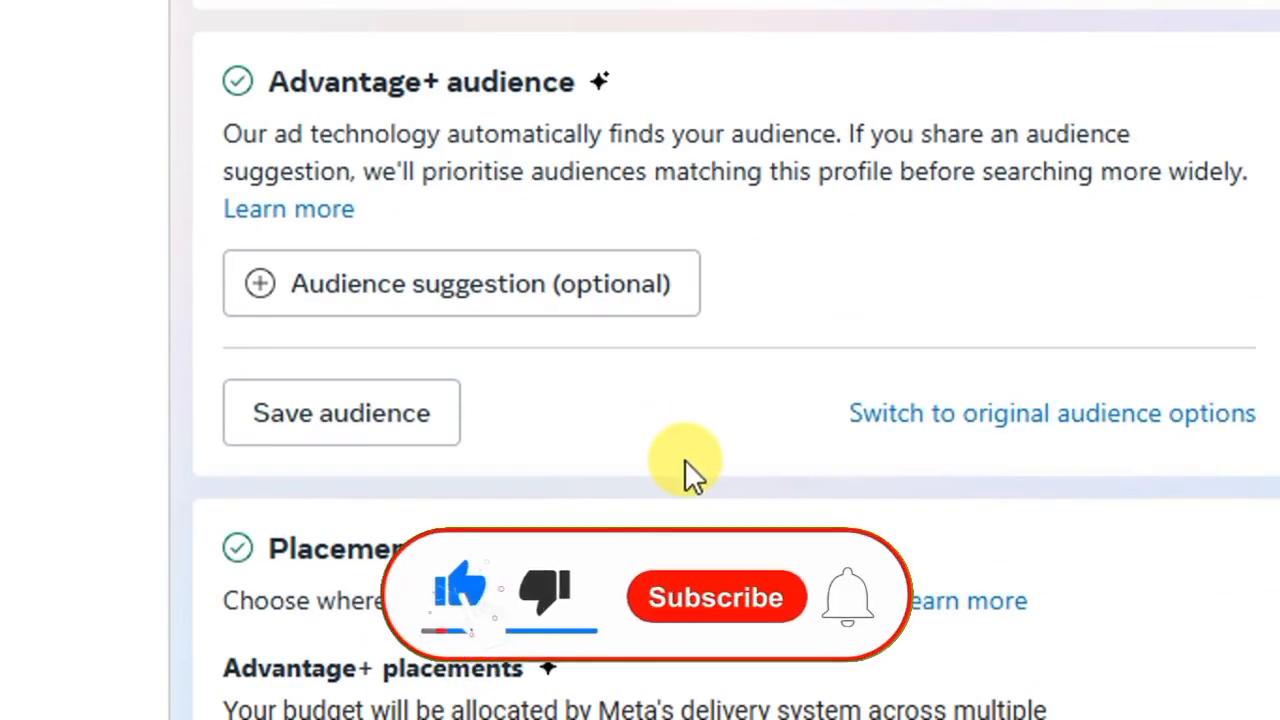
scroll(639, 459, down, 1)
scroll(639, 459, up, 5)
scroll(629, 491, down, 5)
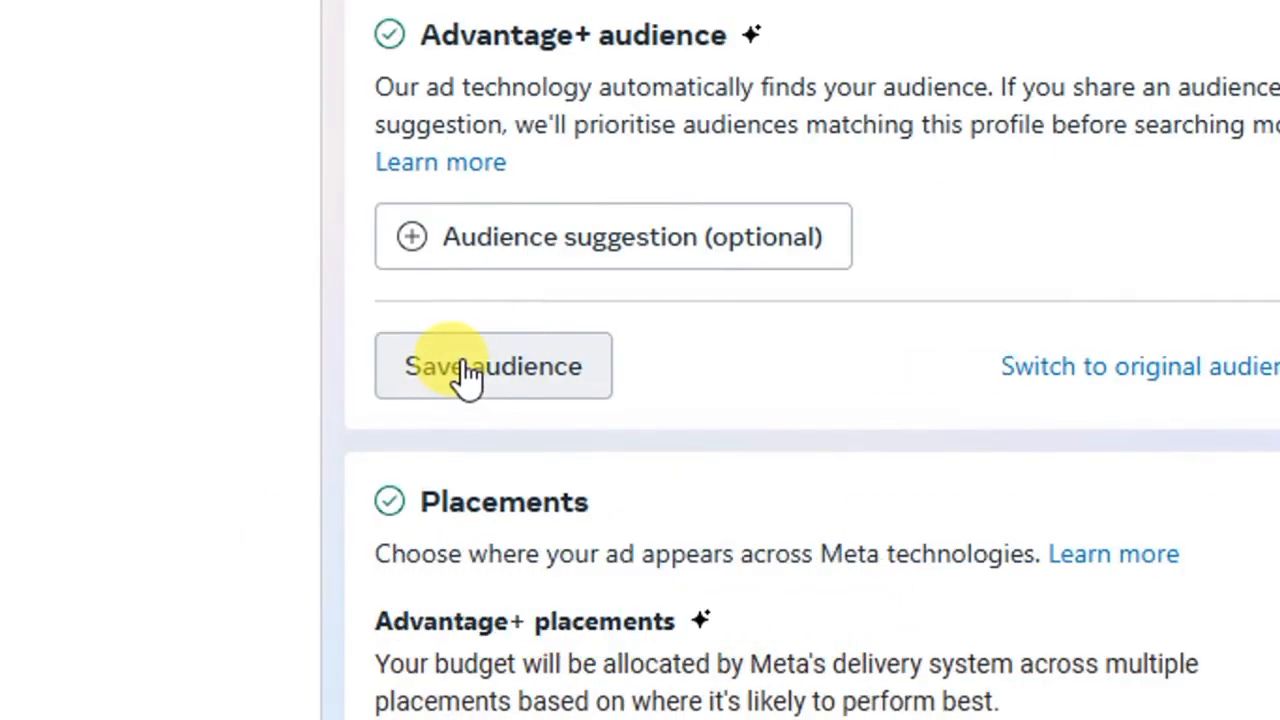
click(468, 372)
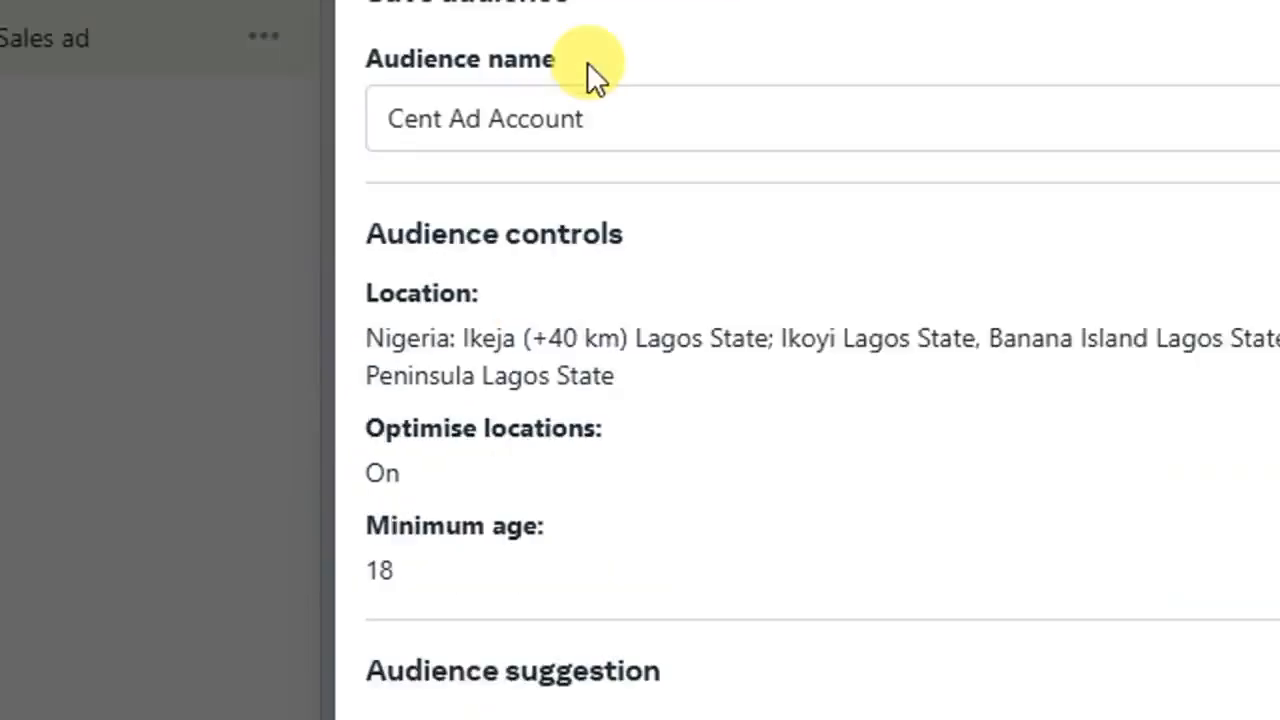
drag(596, 194, 386, 200)
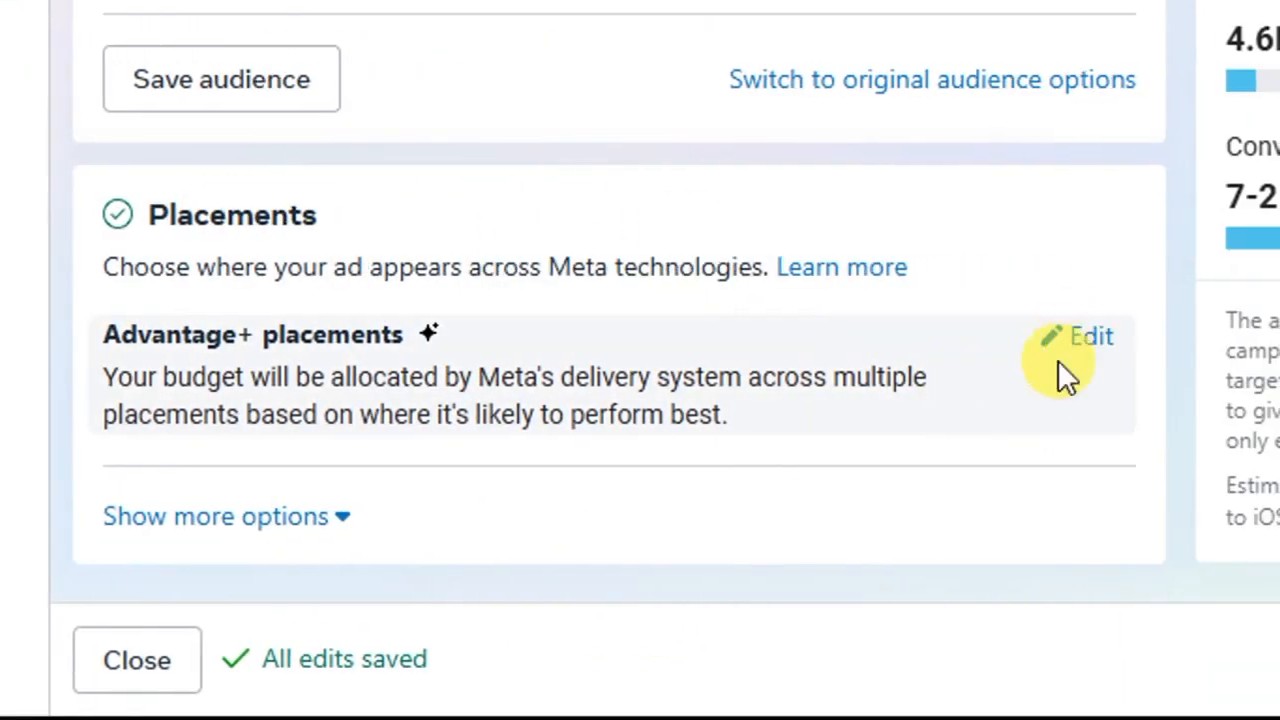
Switch the ad set from Advantage+ placements to manual placements.
click(1085, 345)
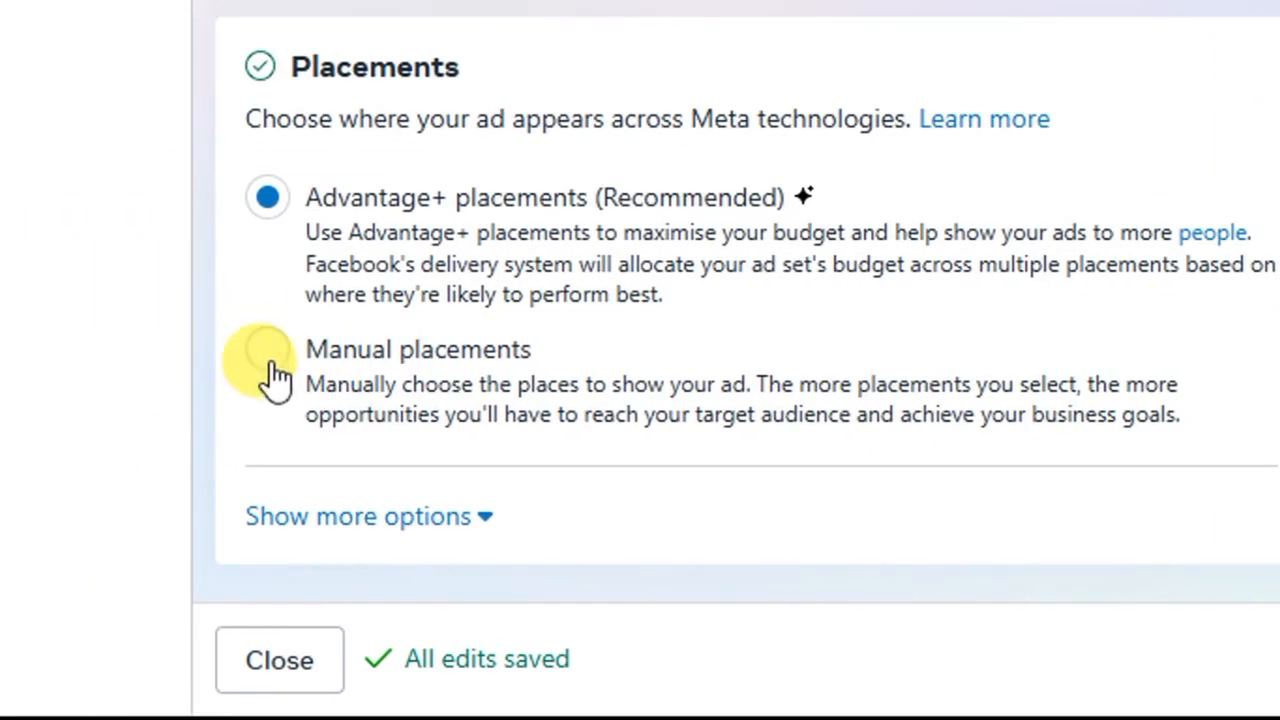
click(270, 356)
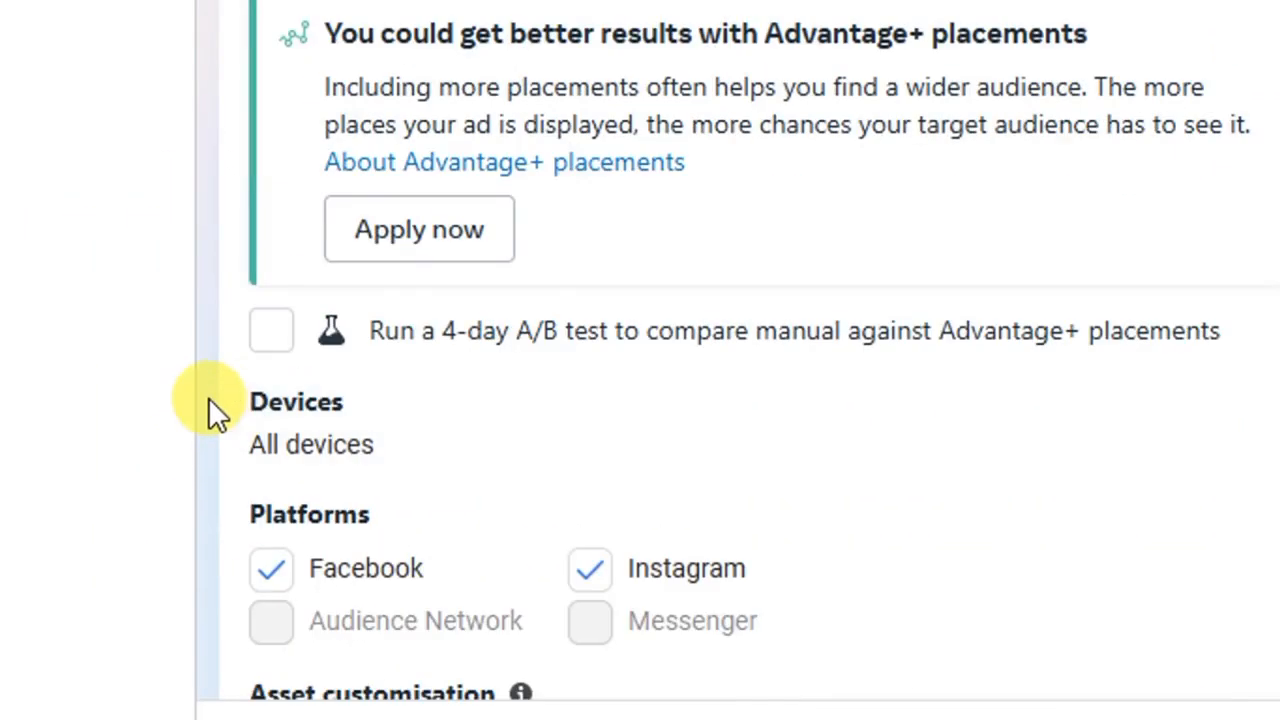
scroll(214, 400, down, 2)
scroll(289, 160, down, 1)
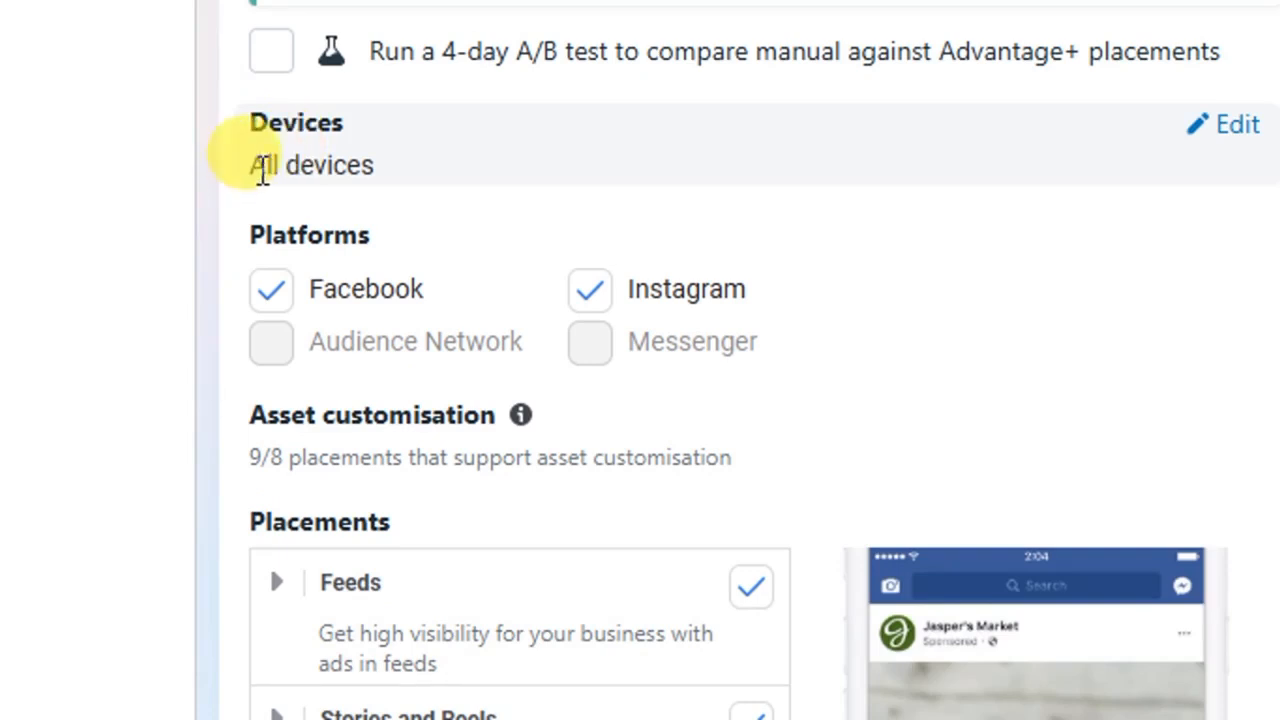
Limit the placement devices to Mobile by excluding Desktop.
mouse_move(1178, 150)
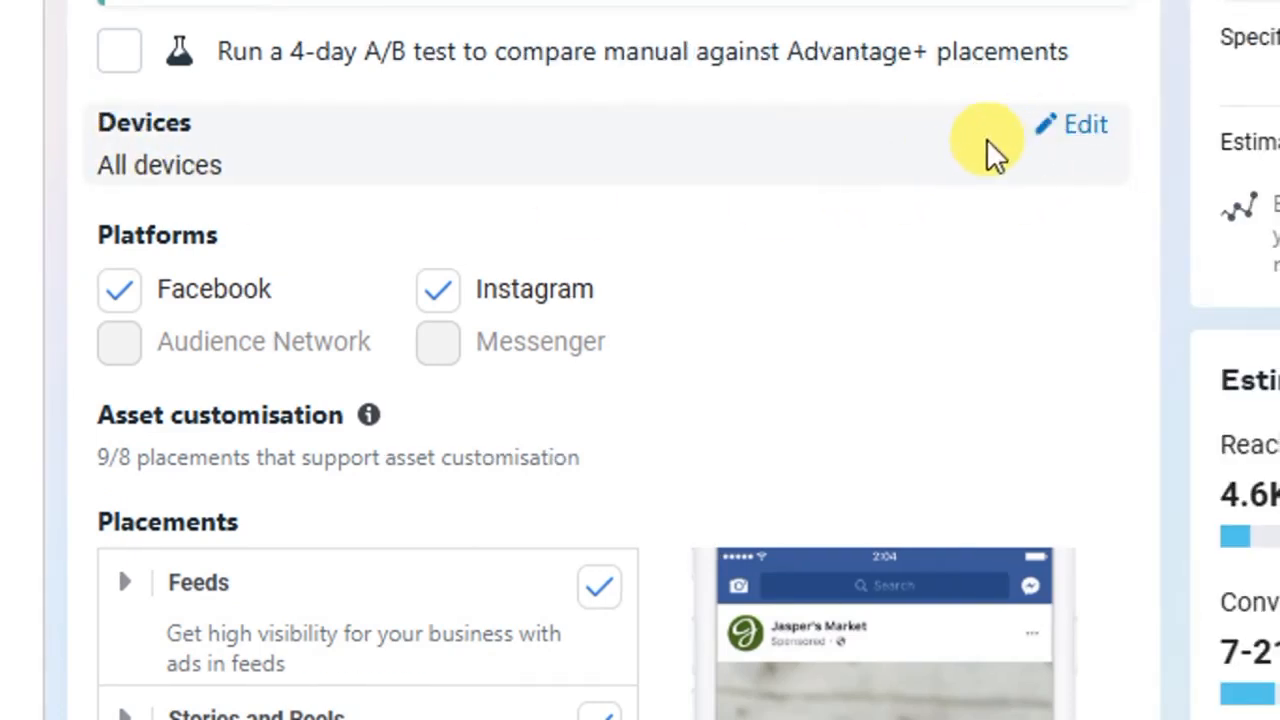
click(1068, 130)
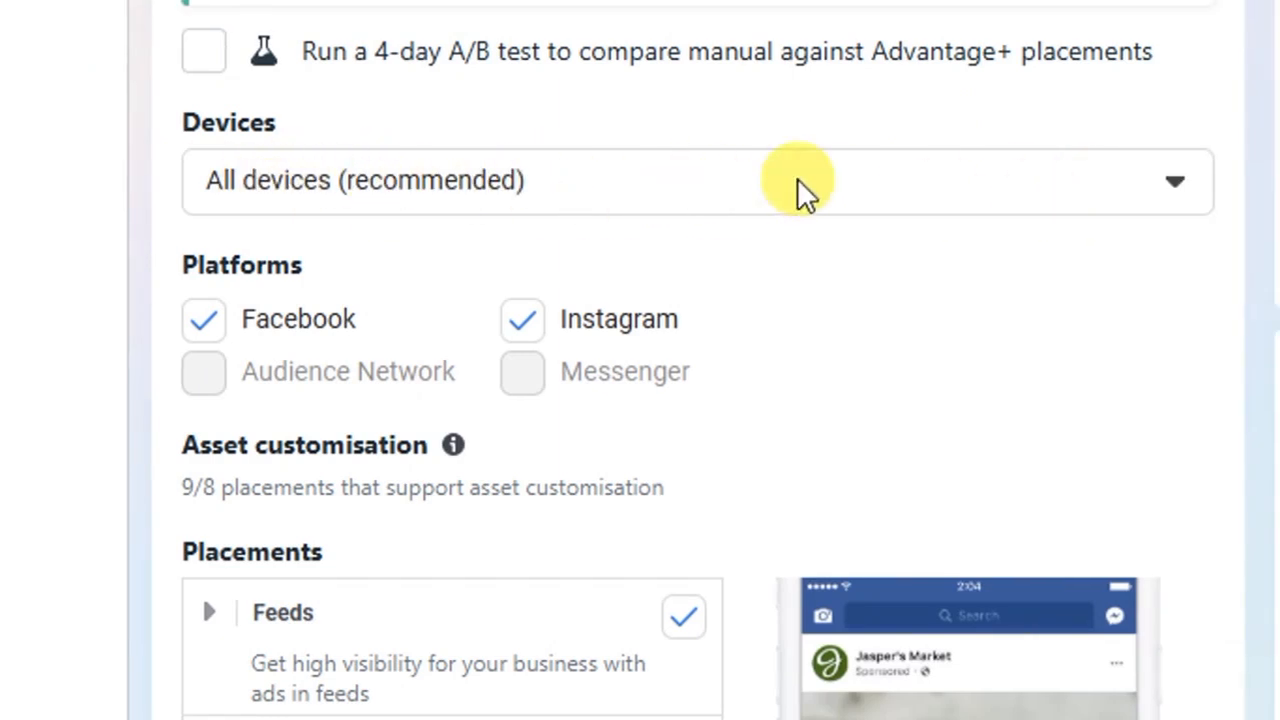
click(1088, 183)
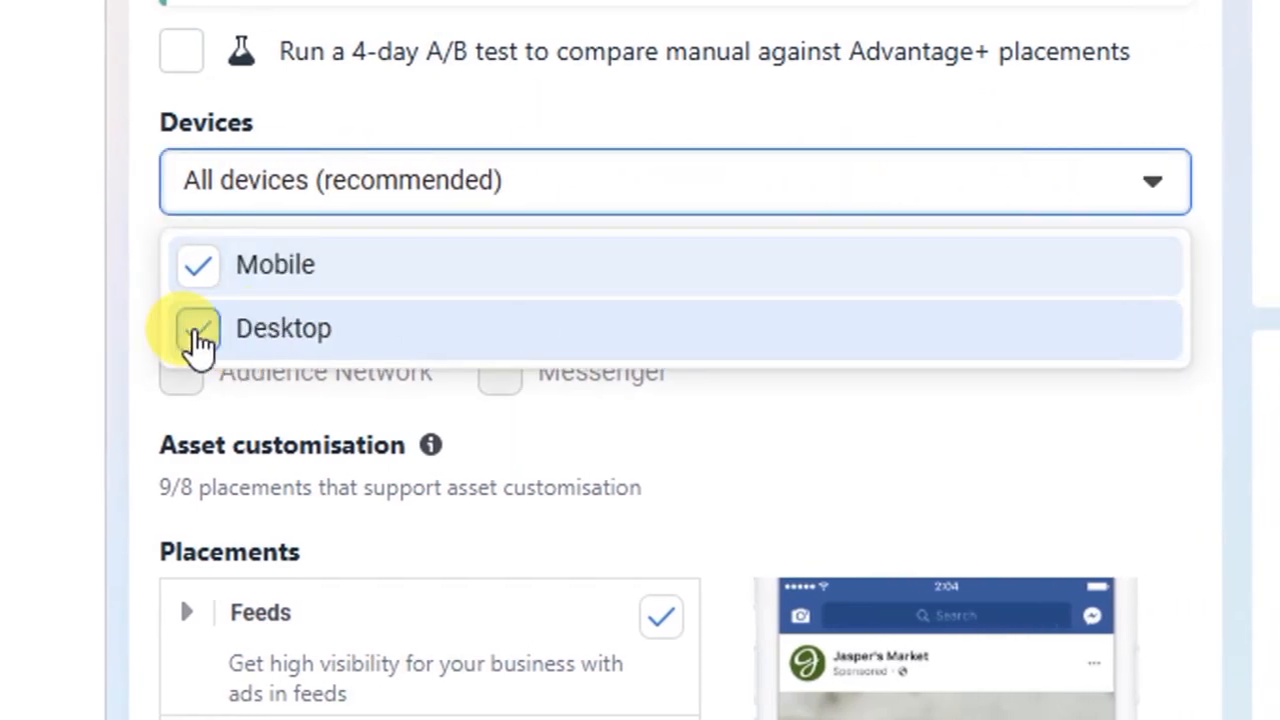
click(198, 330)
click(128, 340)
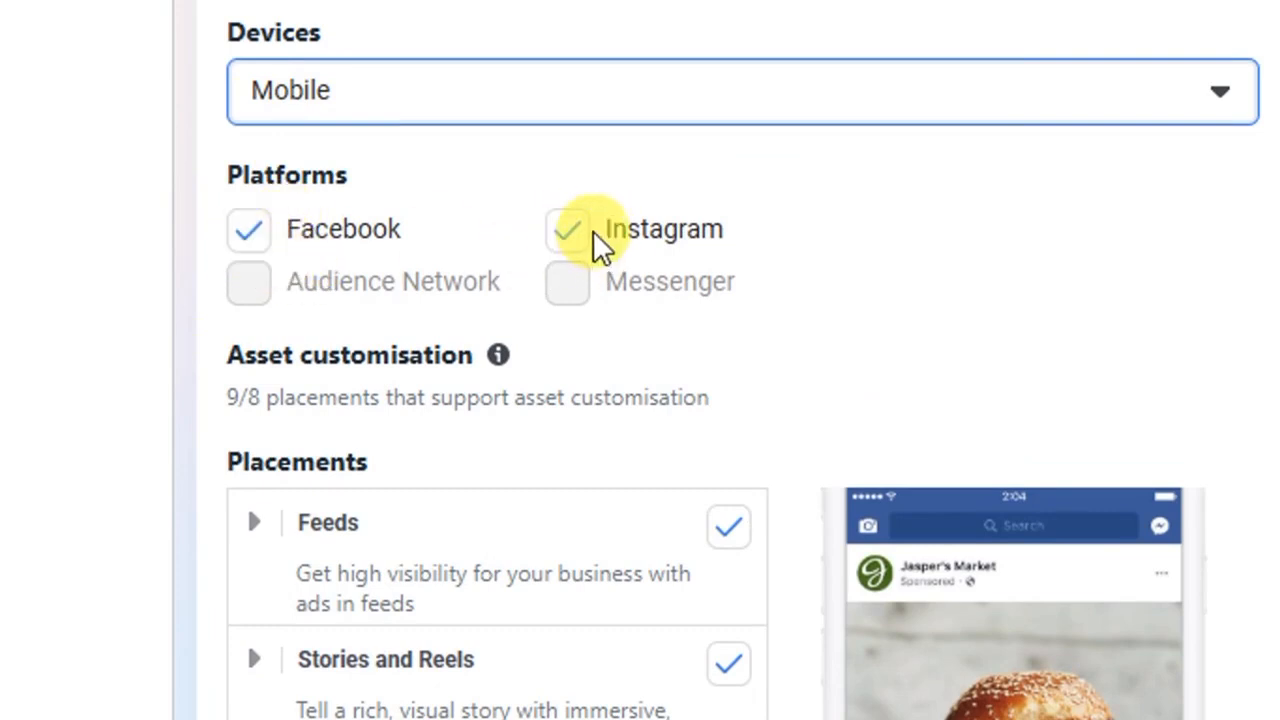
Exclude Facebook from the placement platforms, keeping Instagram, and review the Feeds, Stories and Reels, in-stream and search placements.
click(250, 240)
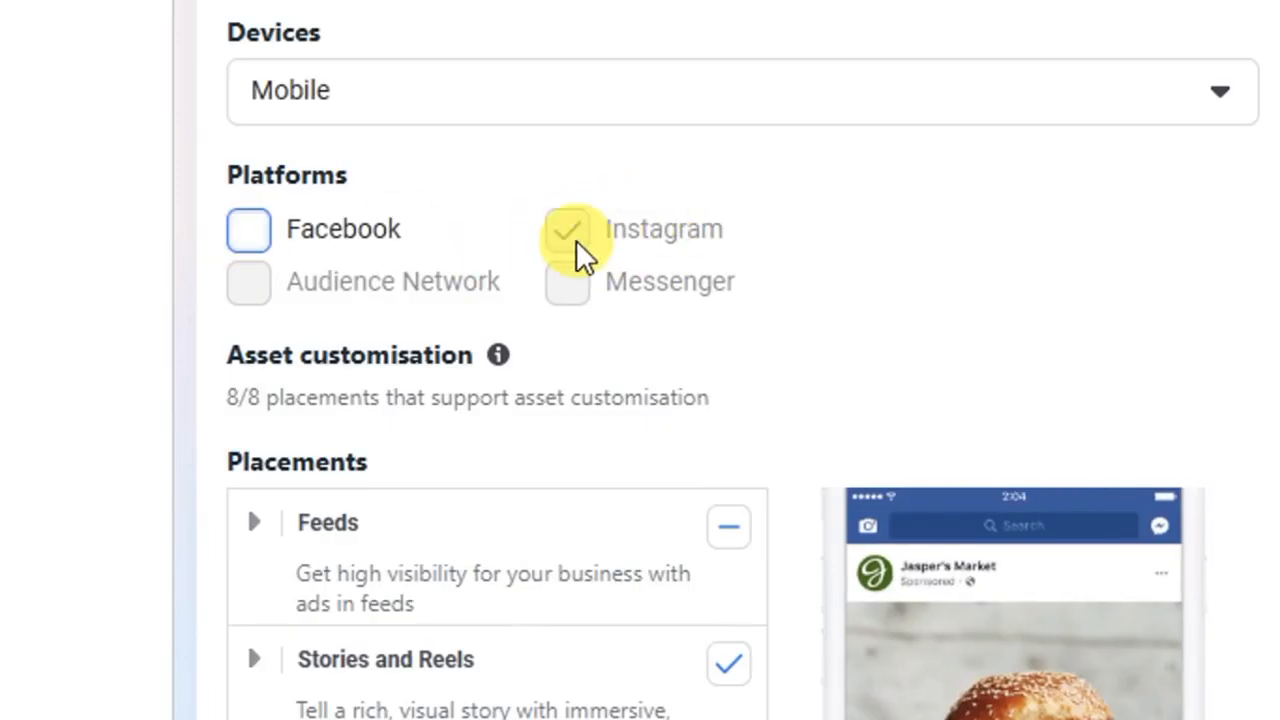
scroll(720, 545, down, 1)
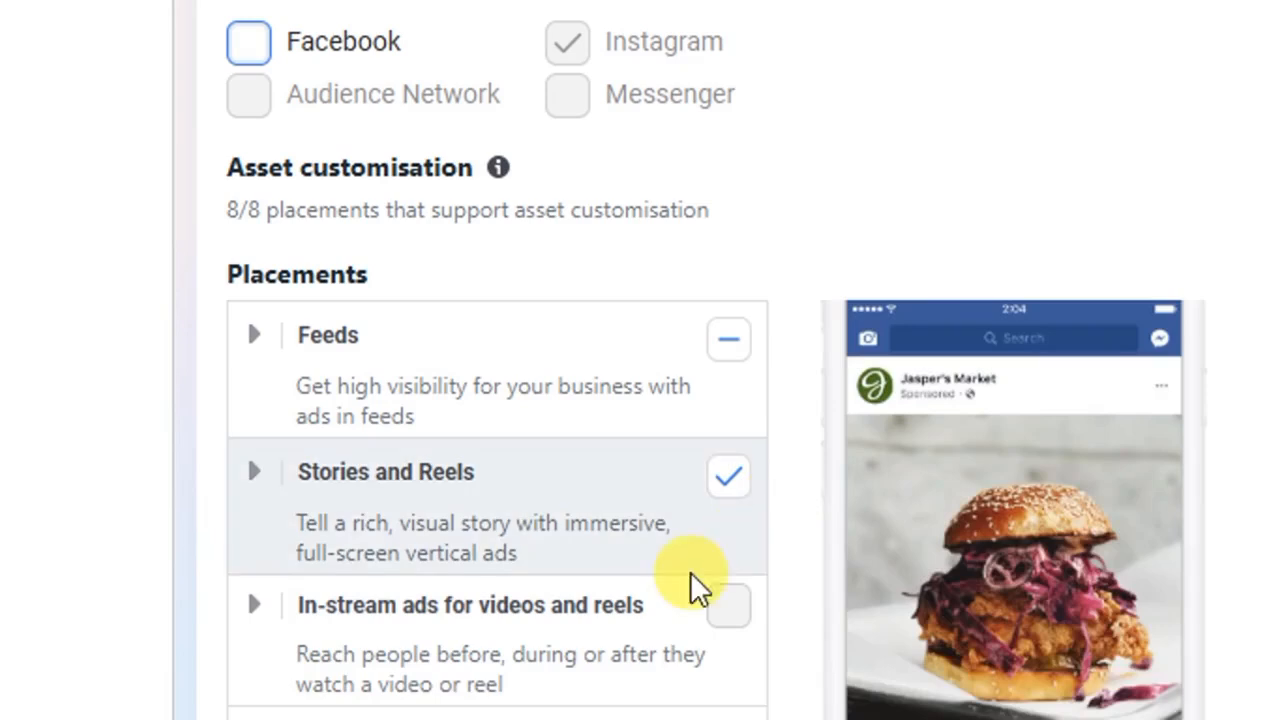
scroll(380, 330, down, 2)
mouse_move(471, 277)
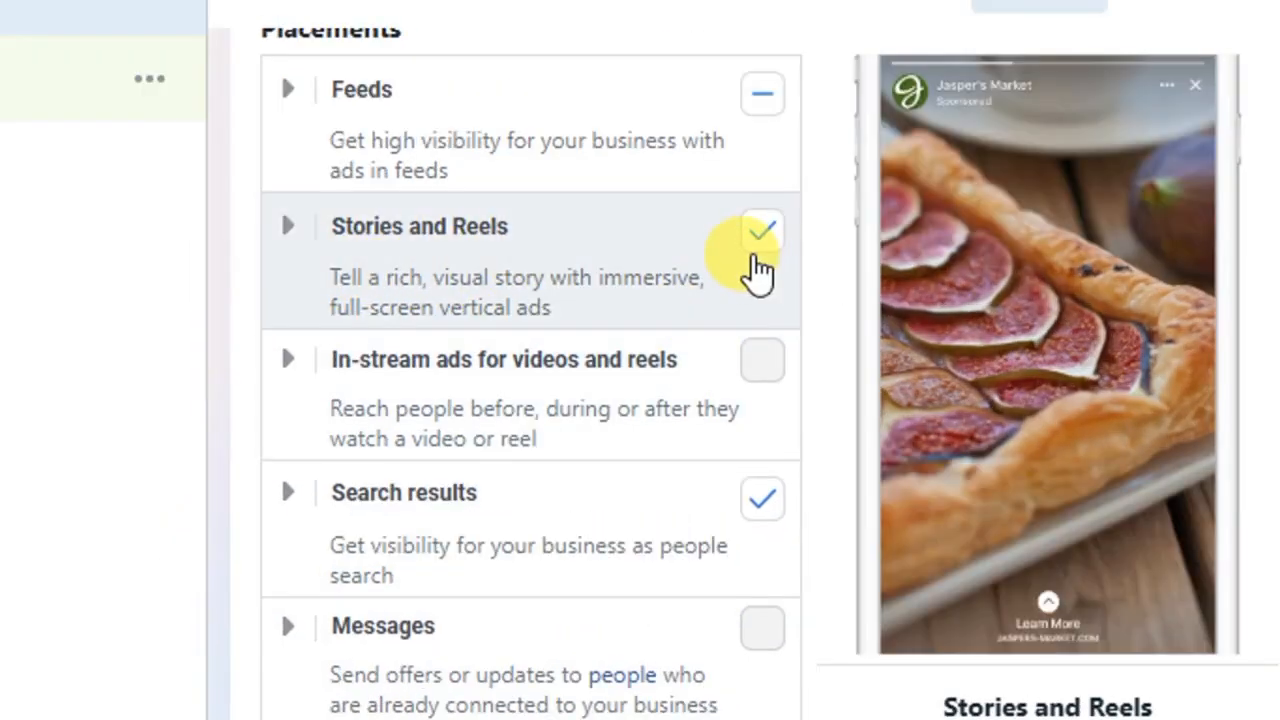
mouse_move(375, 150)
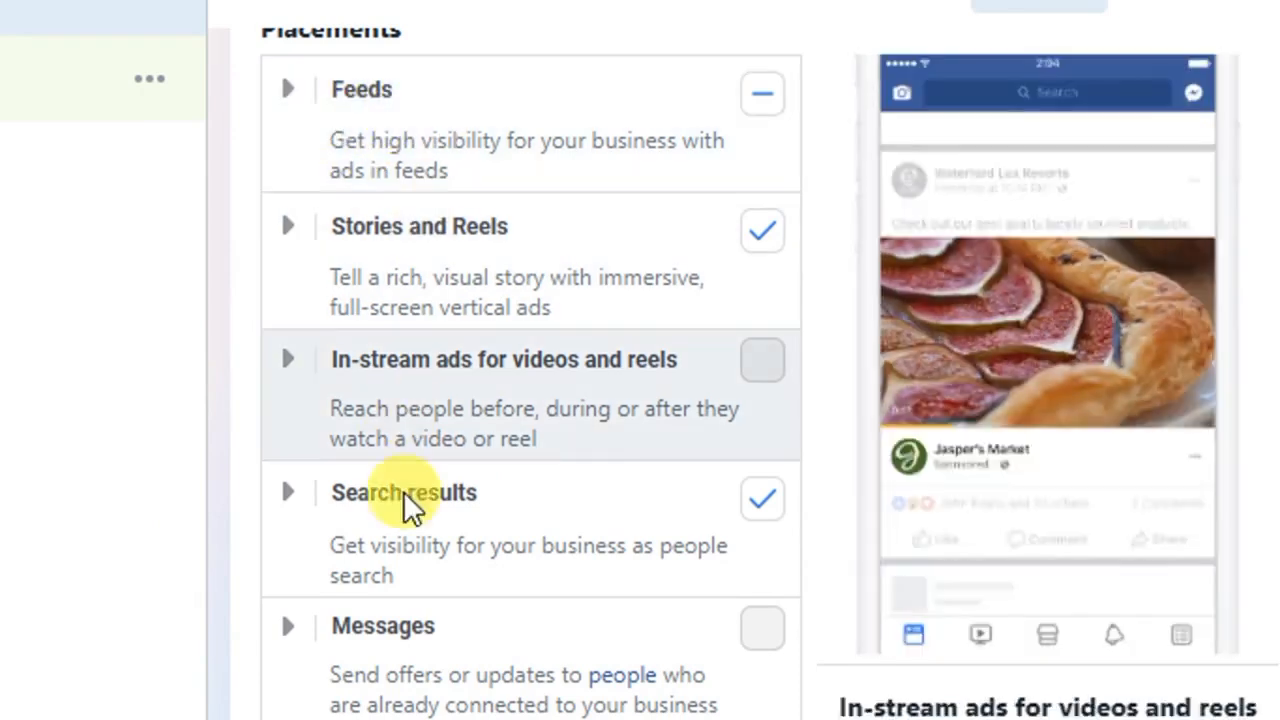
scroll(414, 509, down, 3)
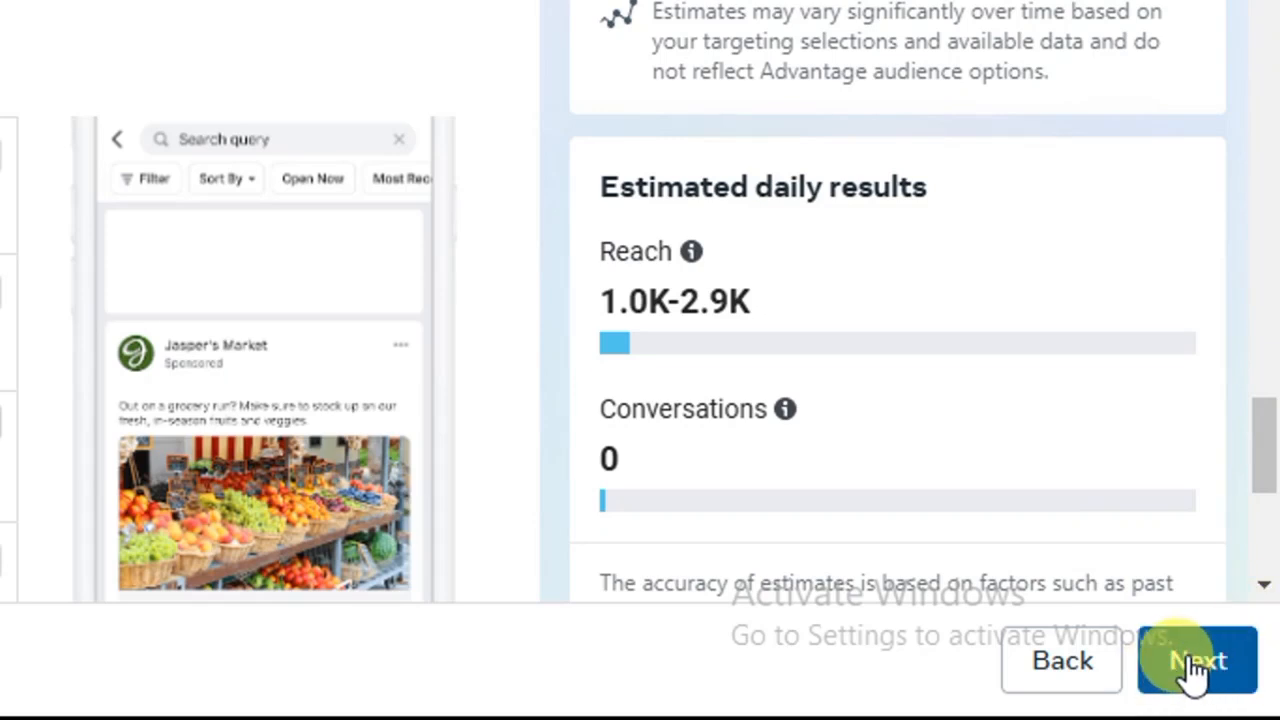
Continue from the ad set to the ad and rename the ad as "shoes".
click(1195, 665)
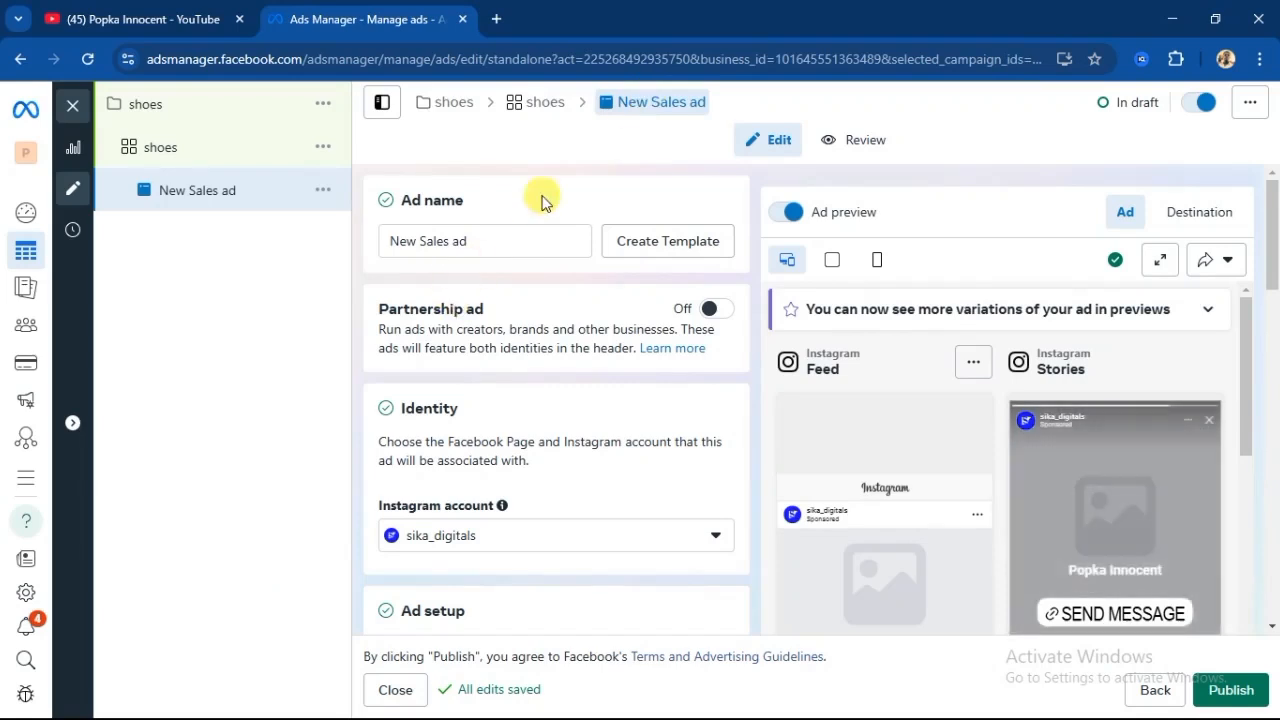
drag(467, 249, 363, 240)
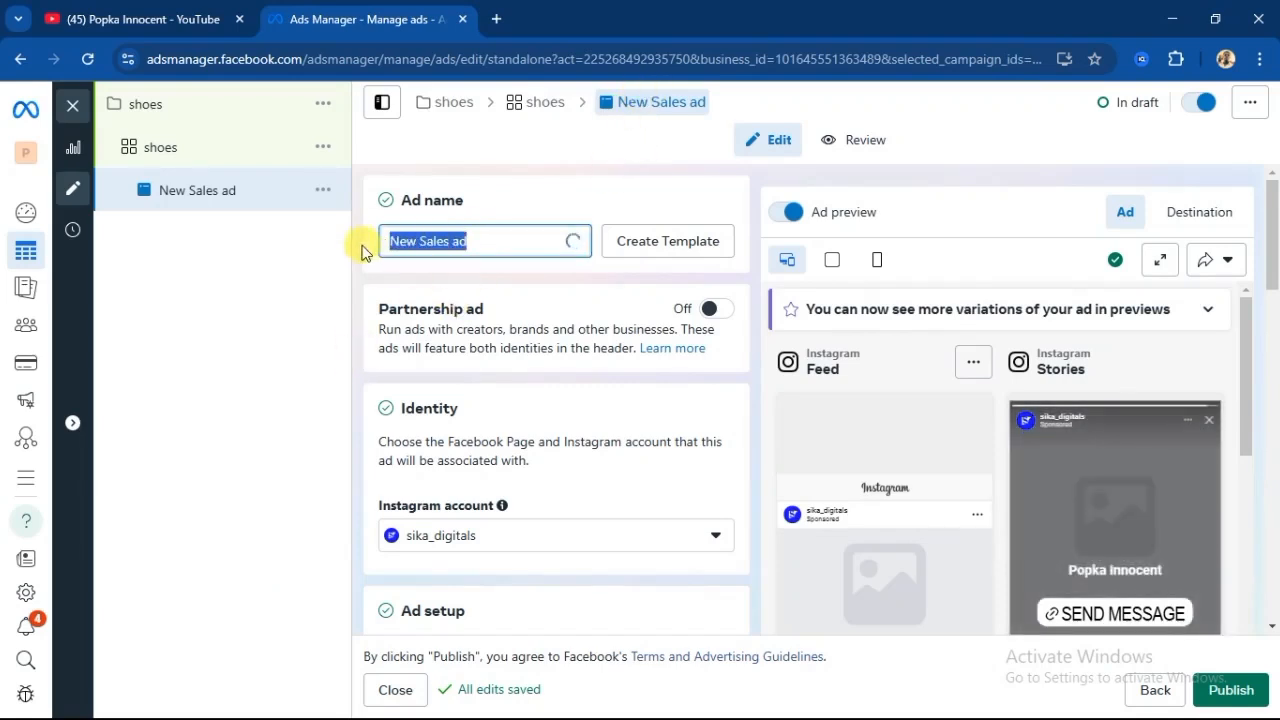
text(shoes)
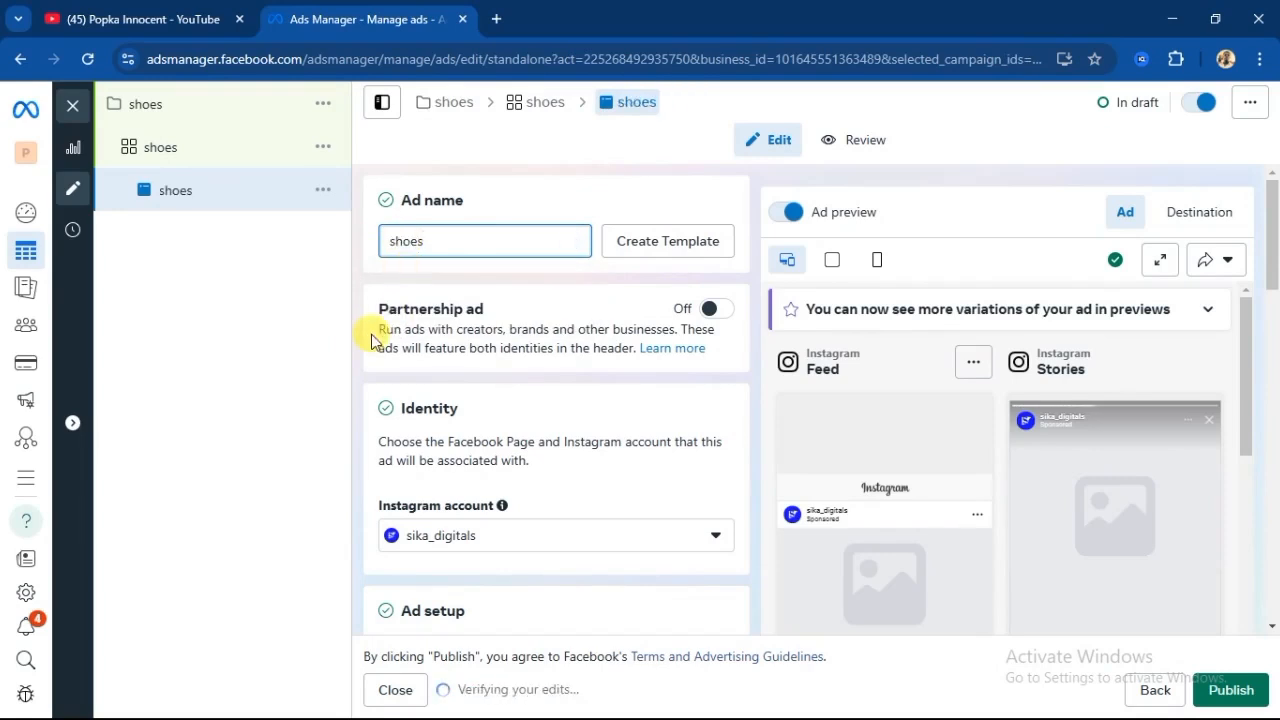
Change the ad setup from creating an ad to using an existing post, and view the suggested posts under Ad creative.
scroll(366, 335, down, 2)
scroll(366, 335, up, 1)
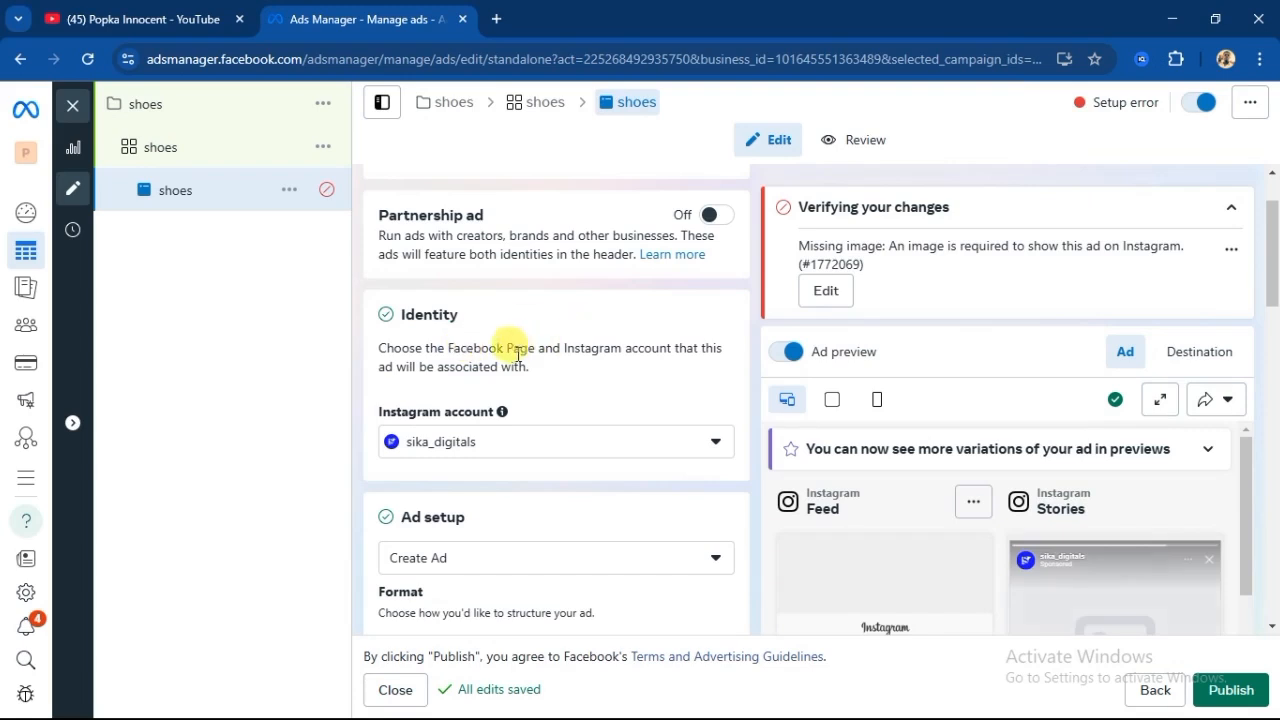
scroll(370, 385, down, 2)
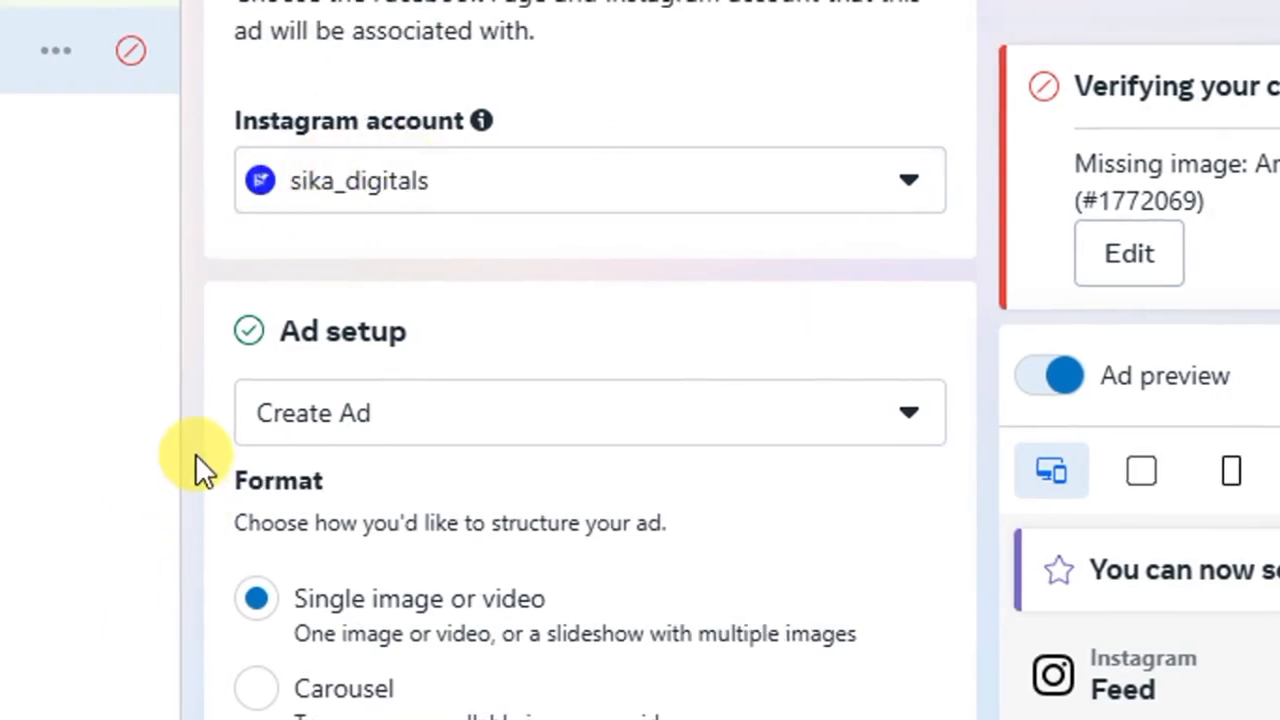
scroll(195, 455, down, 2)
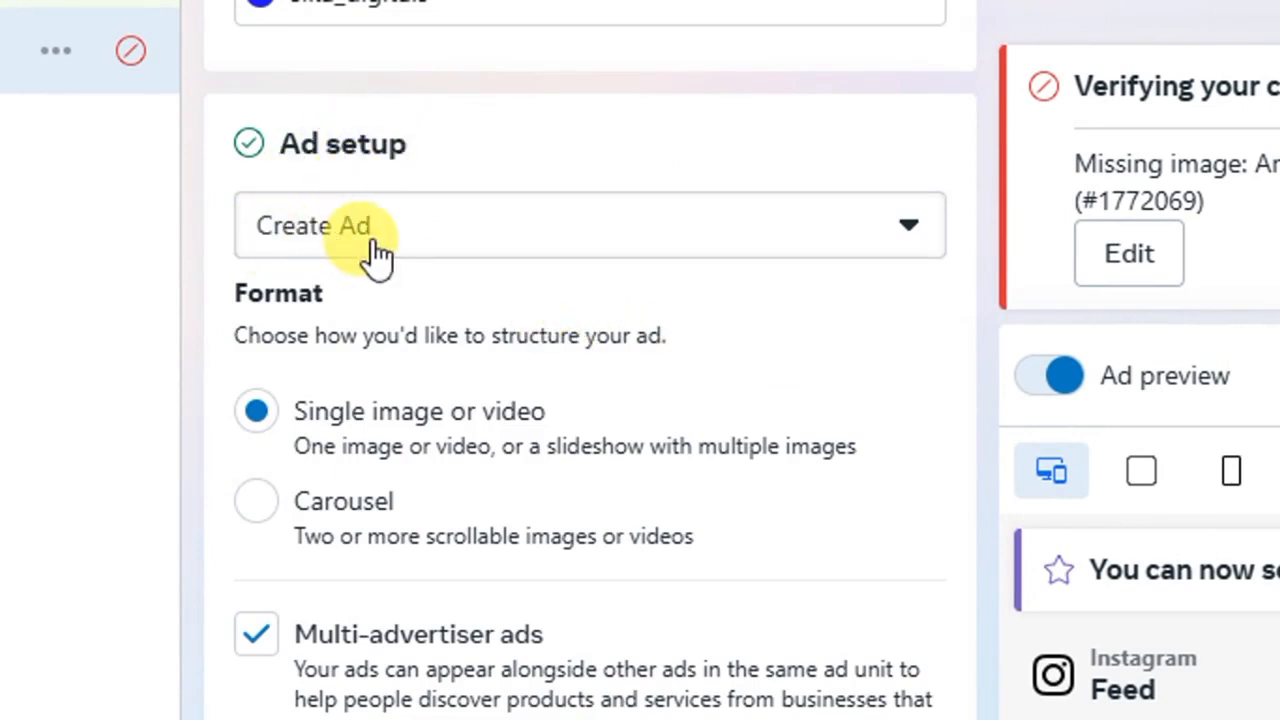
click(908, 240)
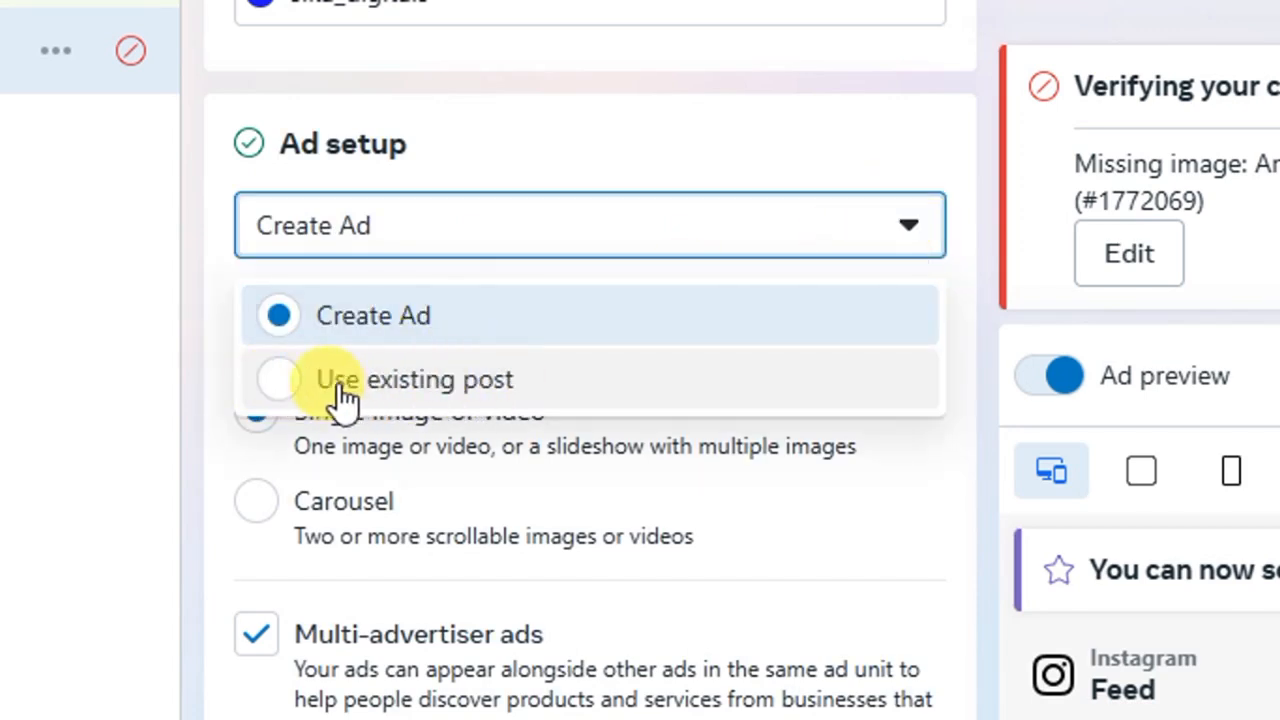
click(284, 382)
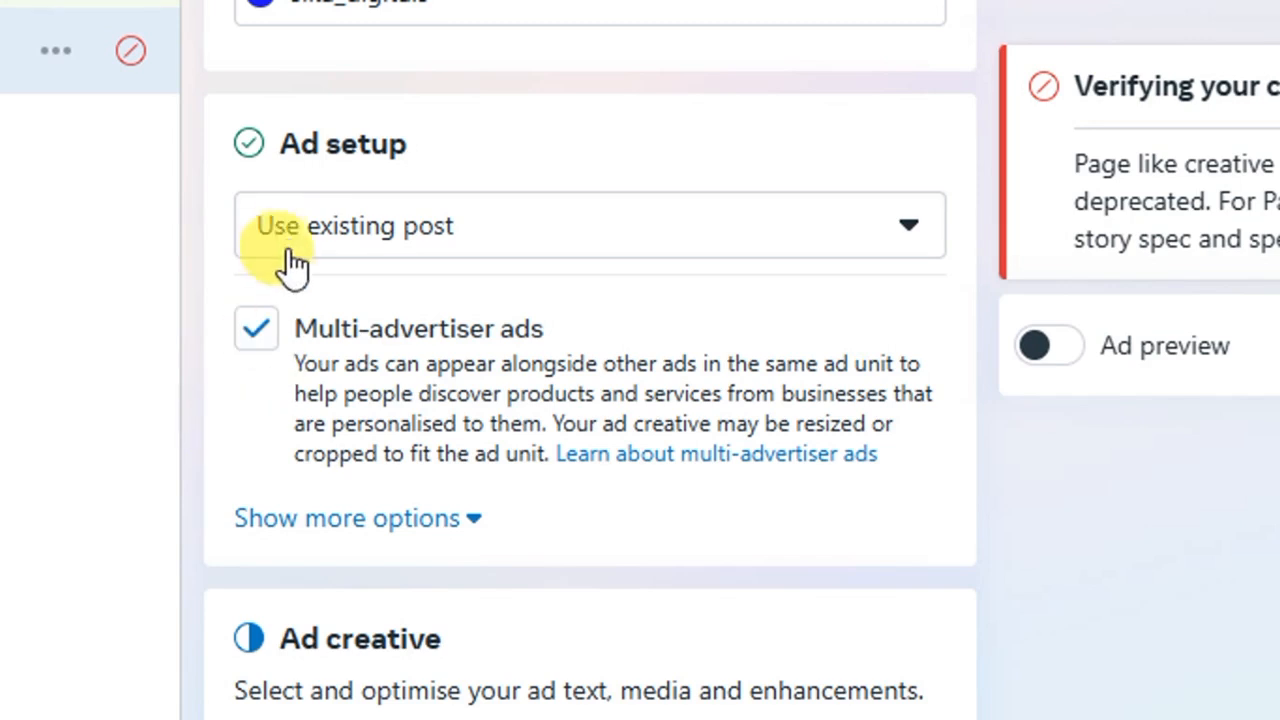
scroll(194, 455, down, 5)
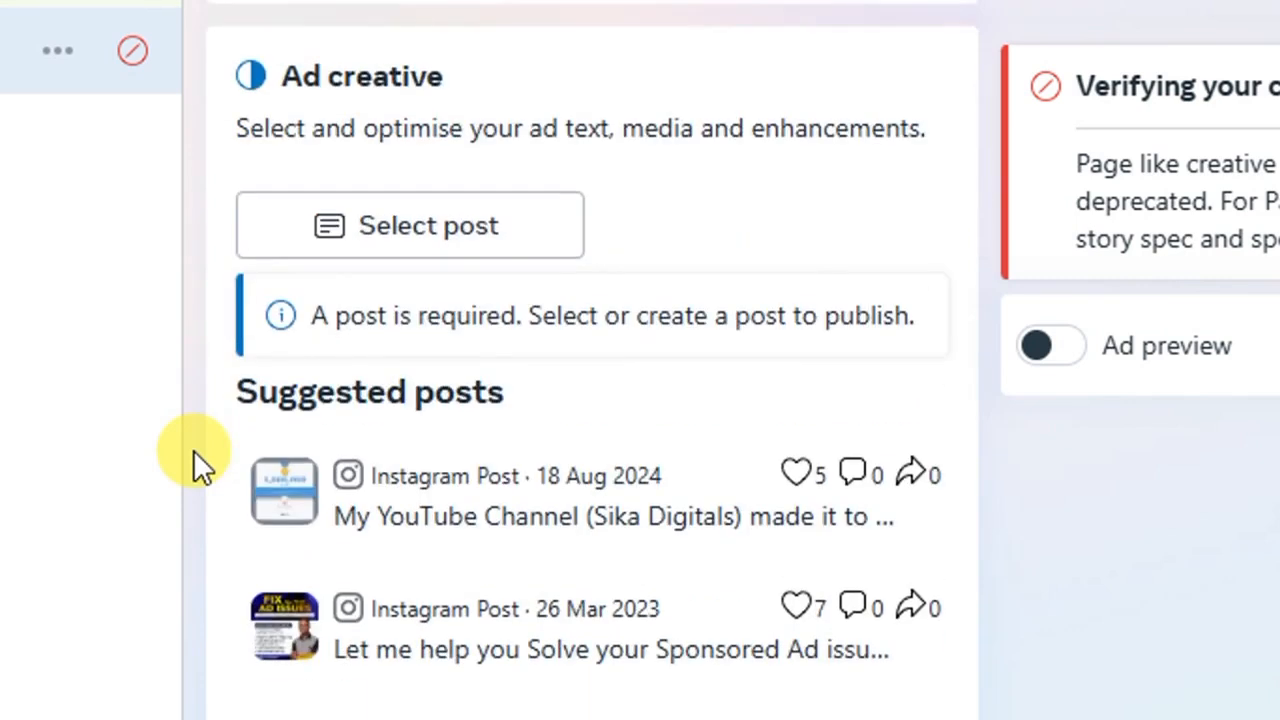
Open the post selection for the ad creative and show the Instagram posts.
scroll(200, 430, up, 2)
scroll(212, 390, up, 2)
scroll(214, 391, down, 2)
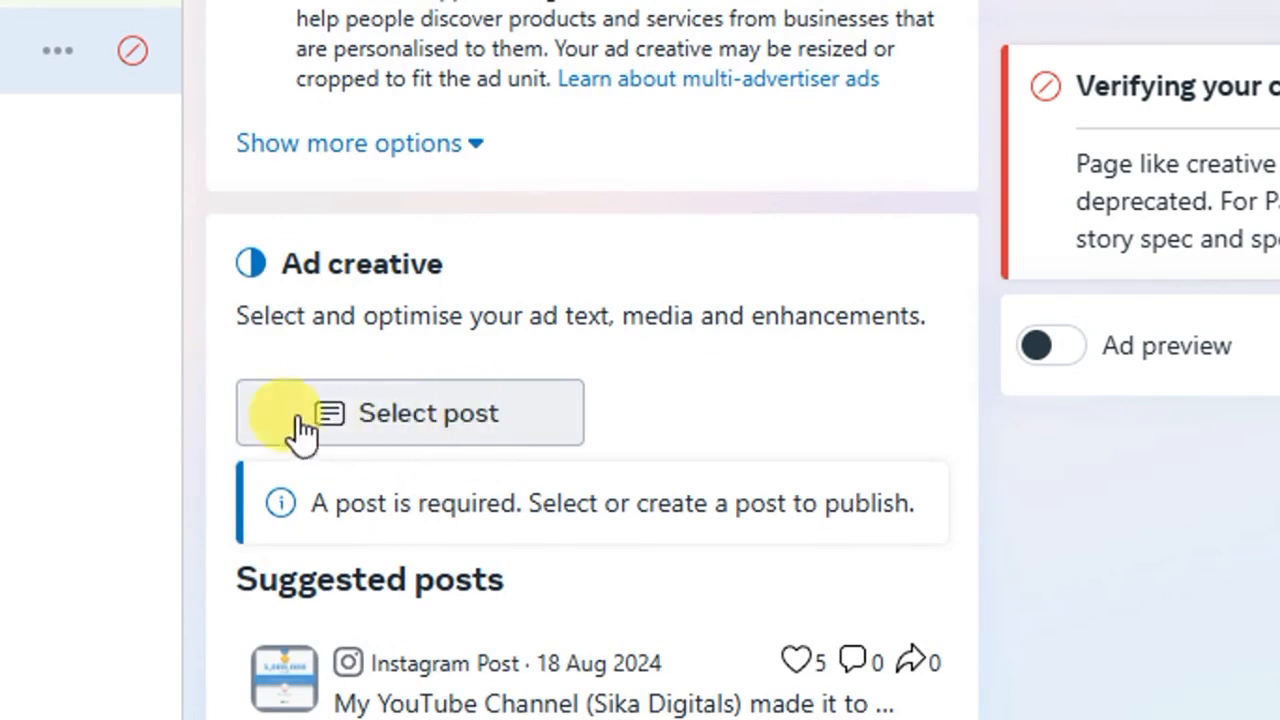
click(405, 430)
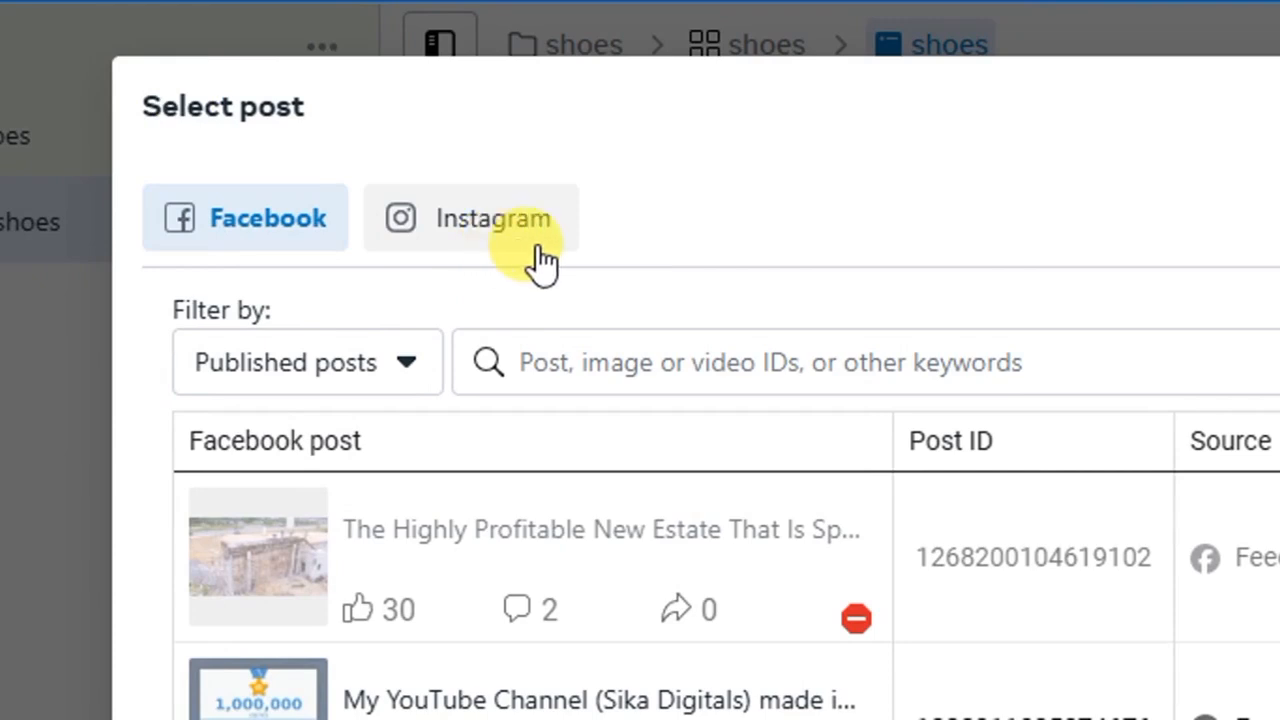
click(491, 230)
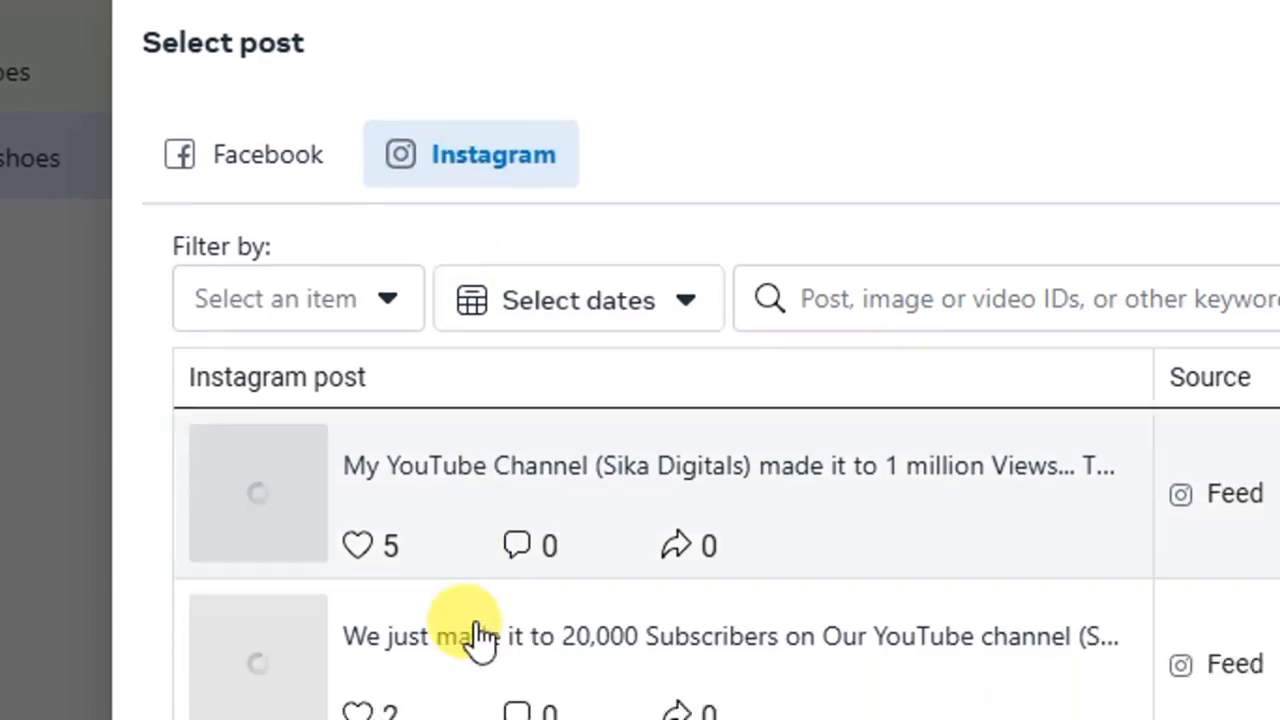
Choose the Instagram post "My YouTube Channel (Sika Digitals) made it to 1 million Views..." as the ad creative and continue.
scroll(429, 586, down, 10)
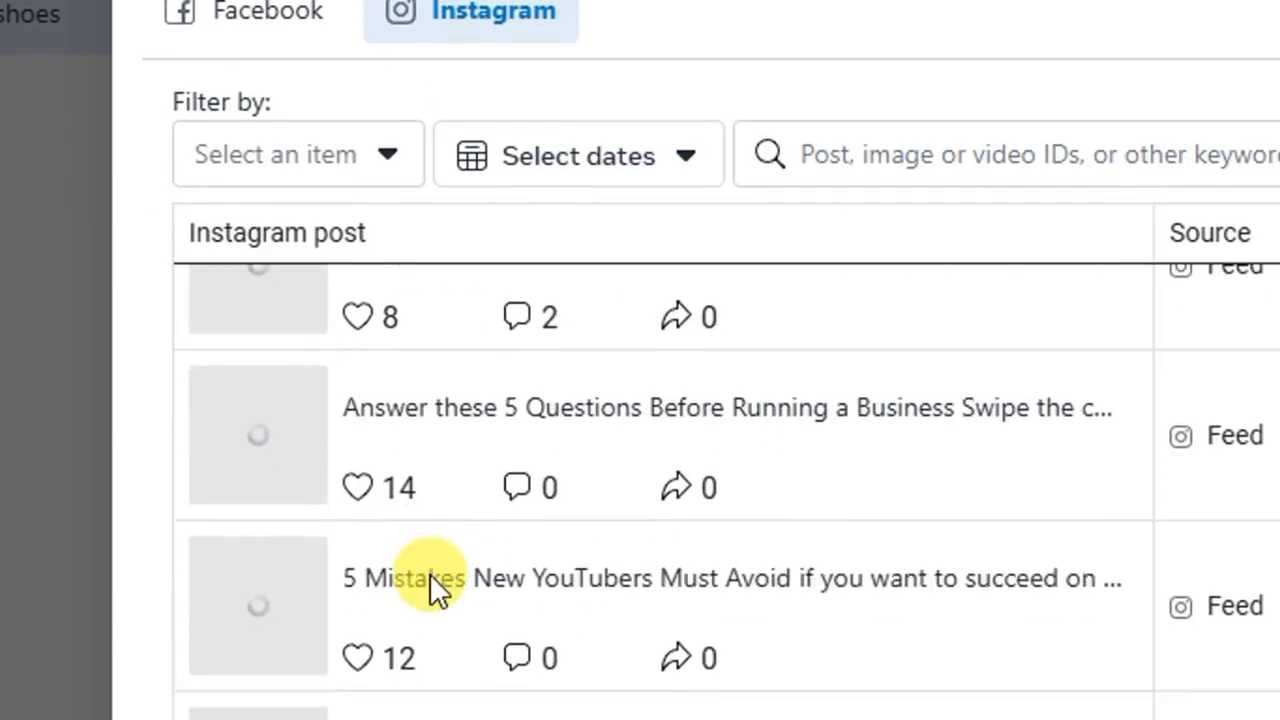
scroll(490, 600, down, 10)
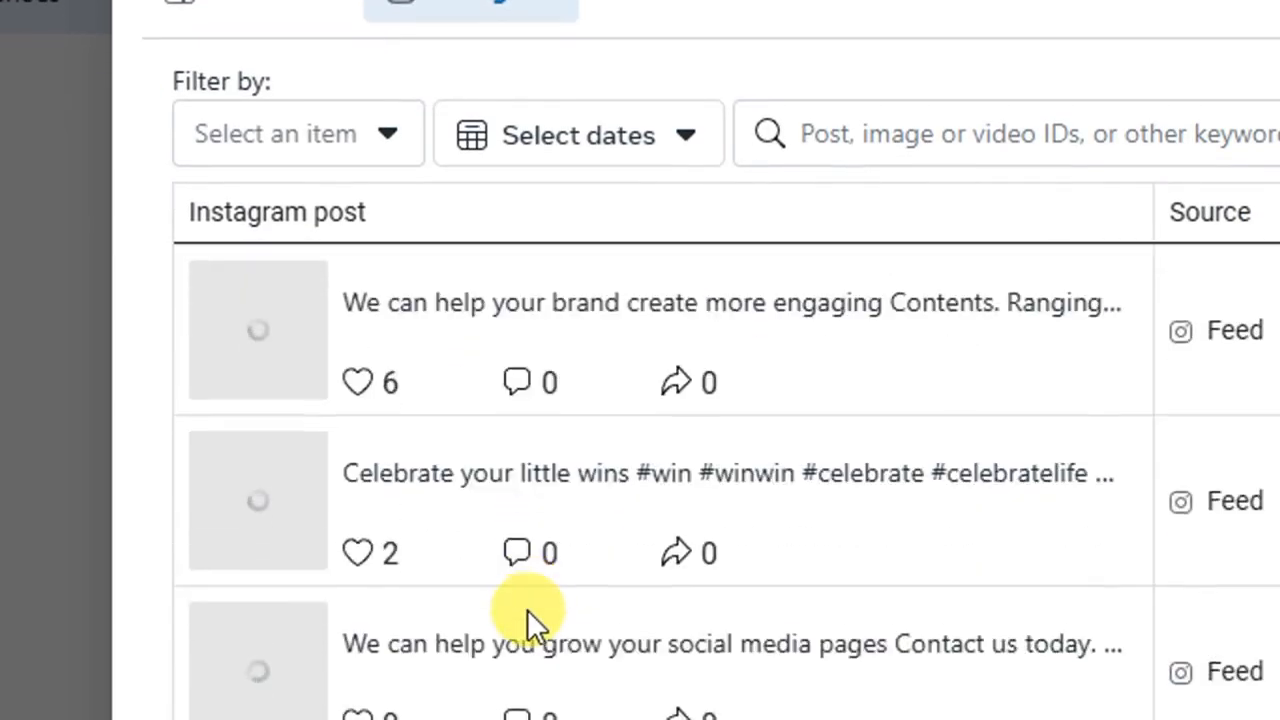
scroll(528, 590, up, 20)
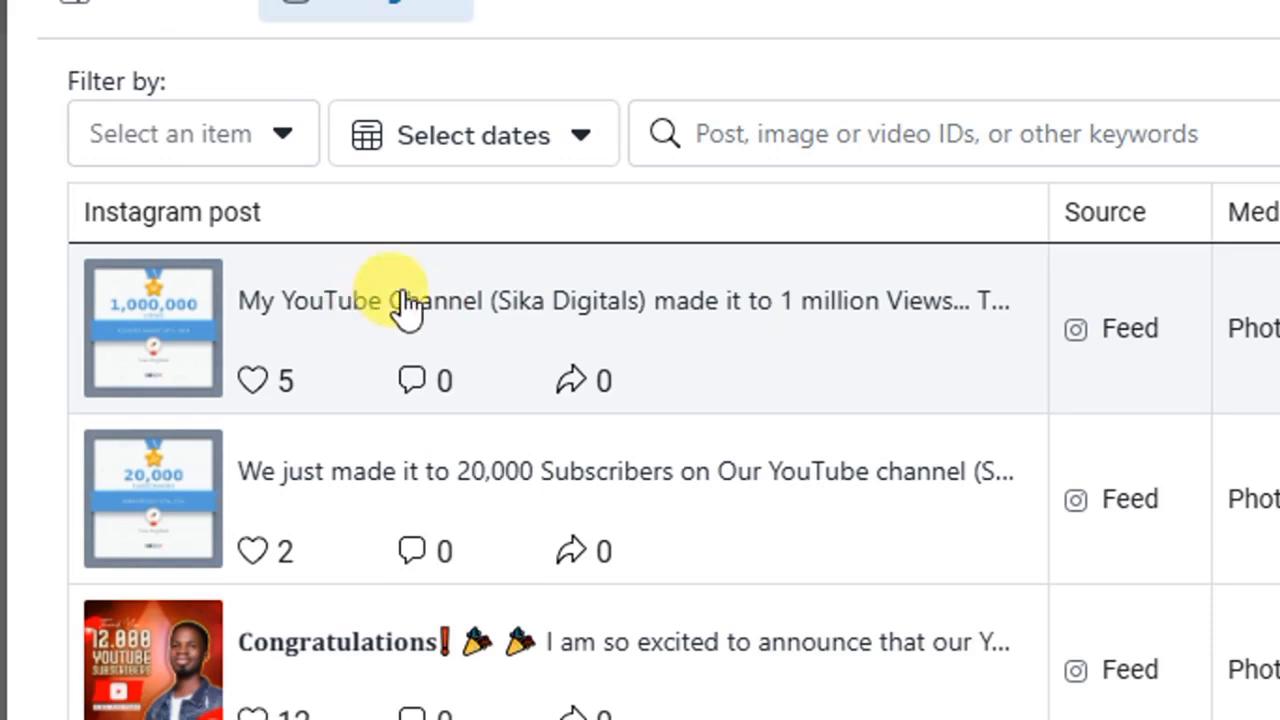
click(378, 315)
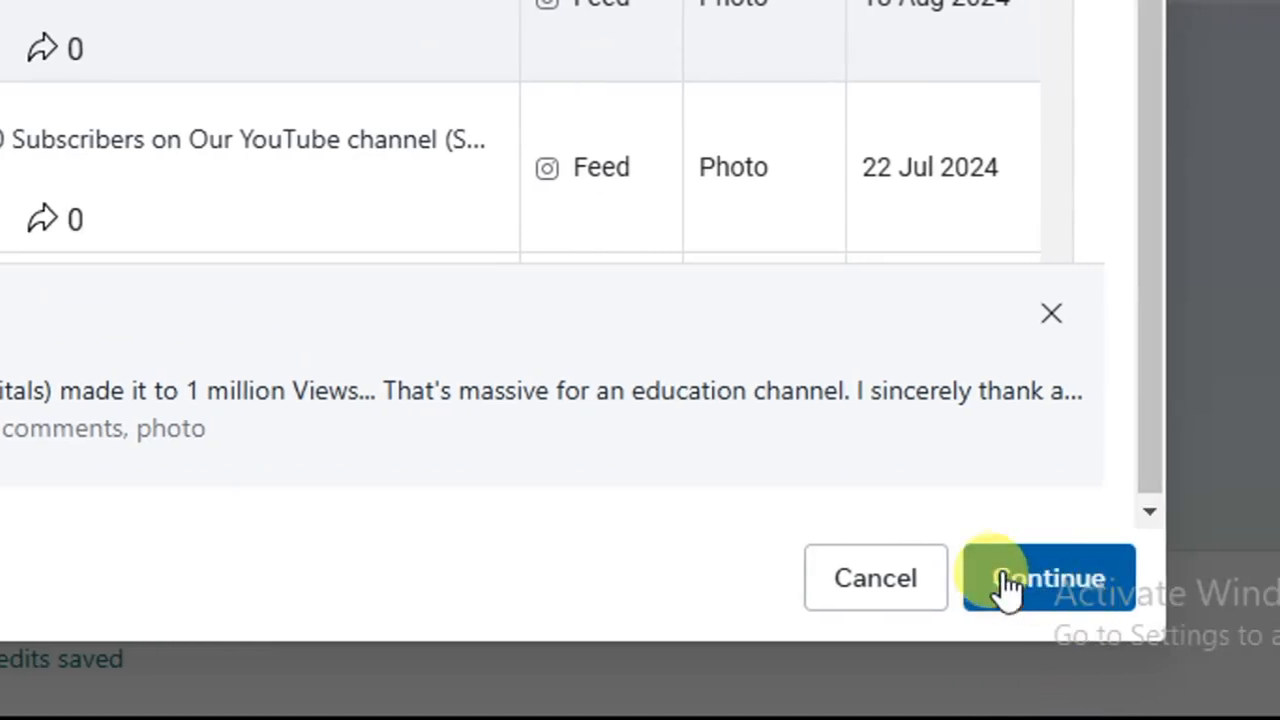
click(1040, 585)
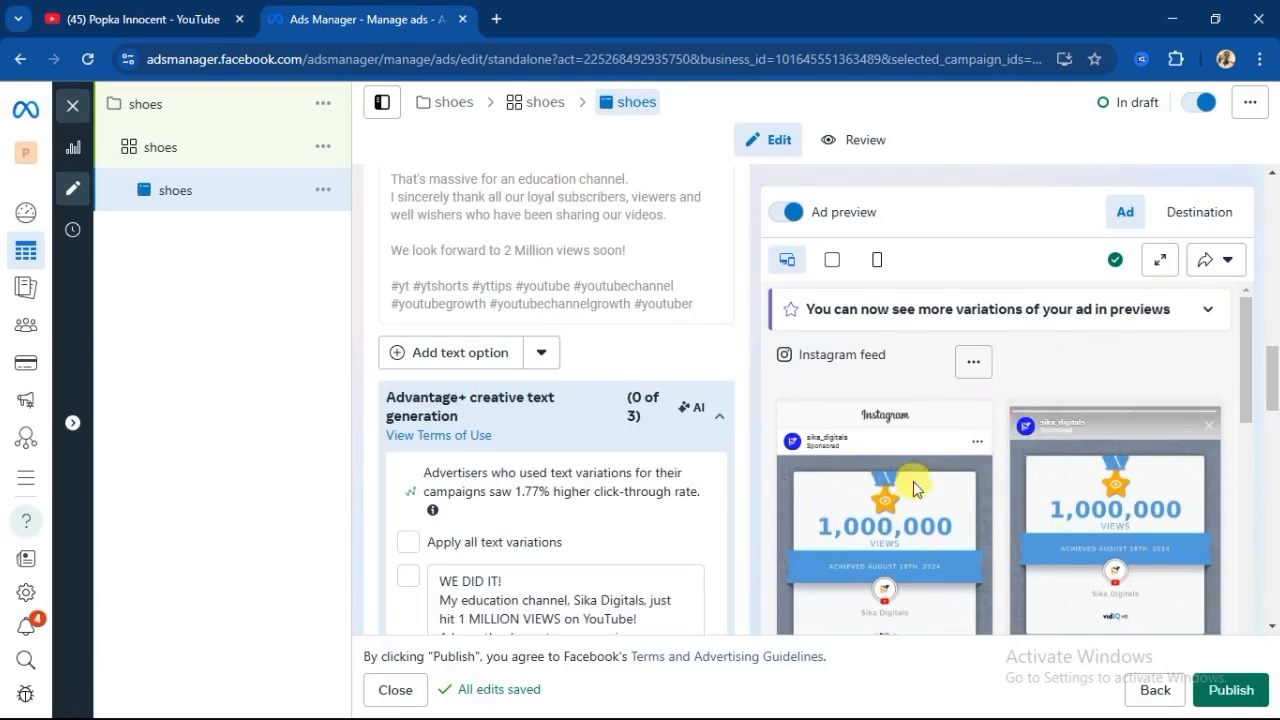
Edit the Start conversation message template and change its greeting to "Hi! which of our shoes do you want to buy today".
scroll(1271, 457, down, 2)
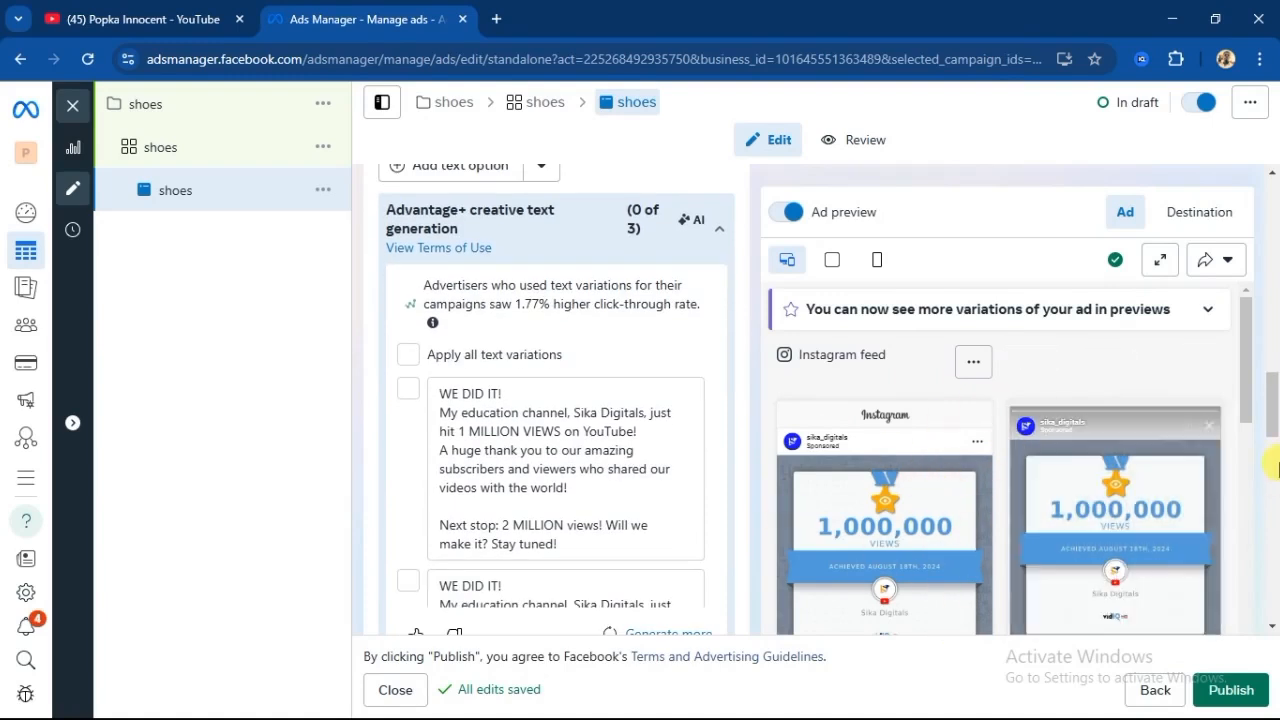
scroll(368, 475, down, 5)
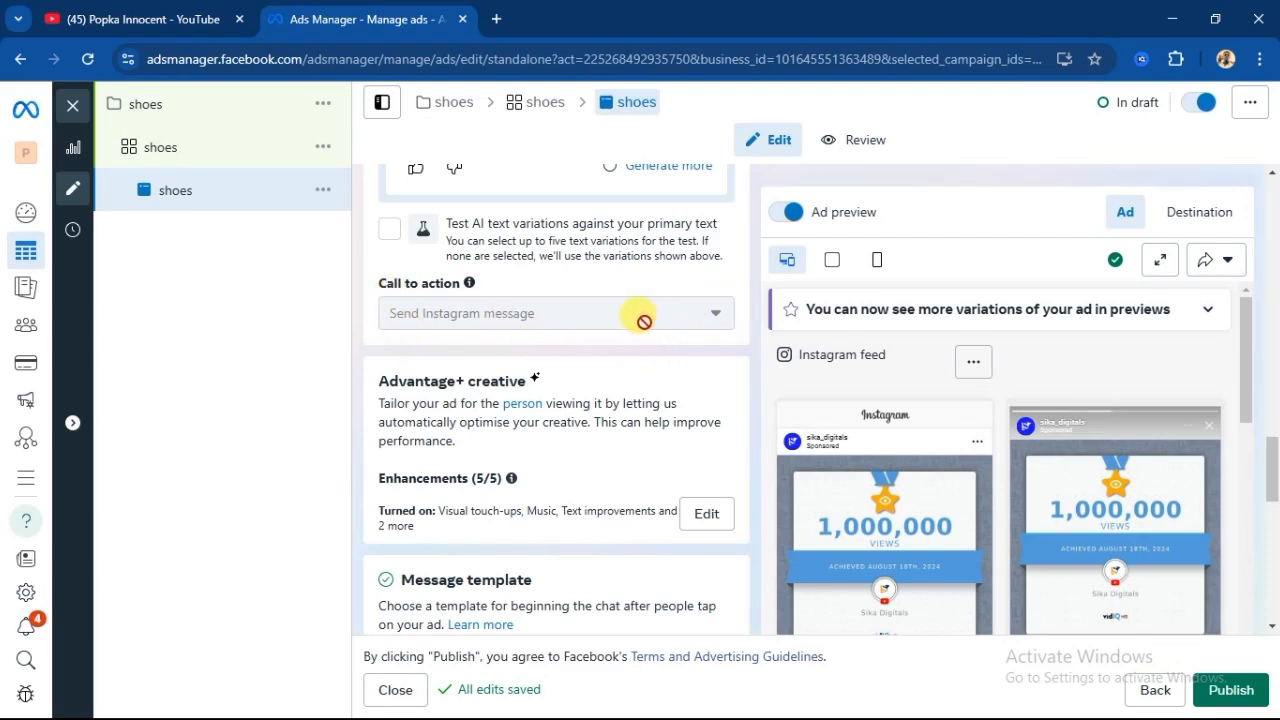
scroll(353, 418, down, 5)
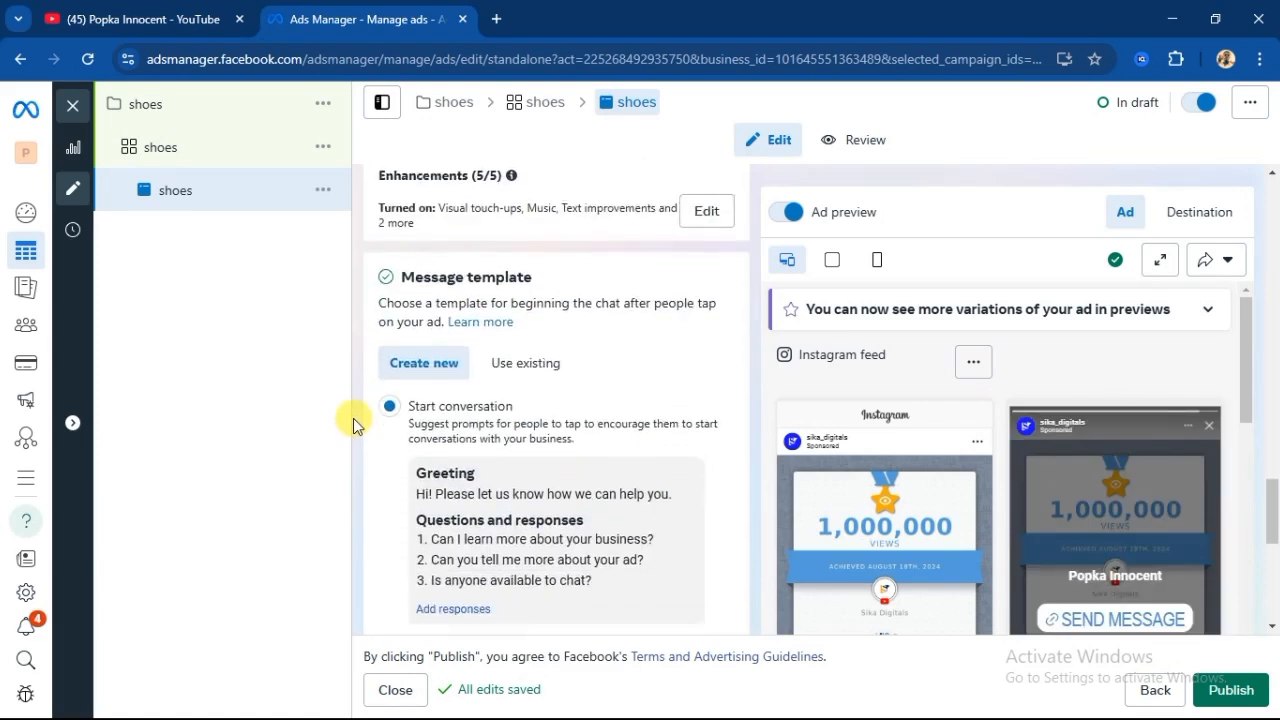
scroll(425, 335, up, 2)
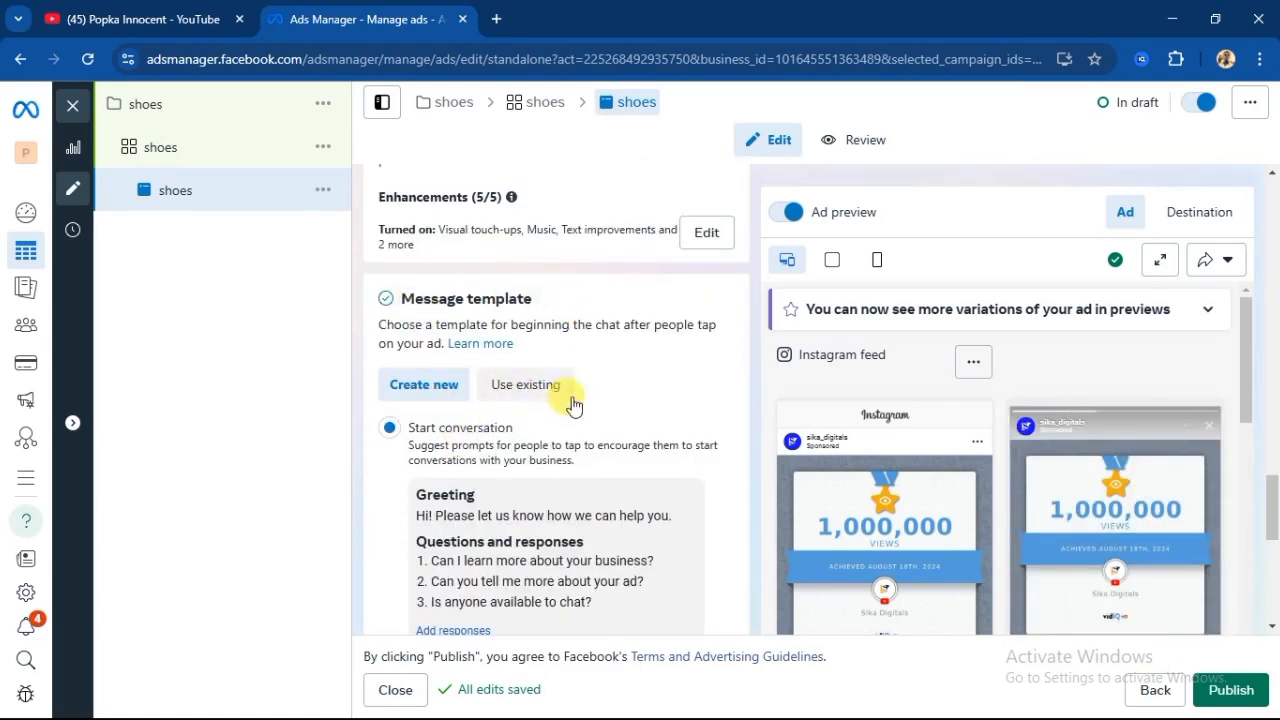
scroll(381, 501, down, 2)
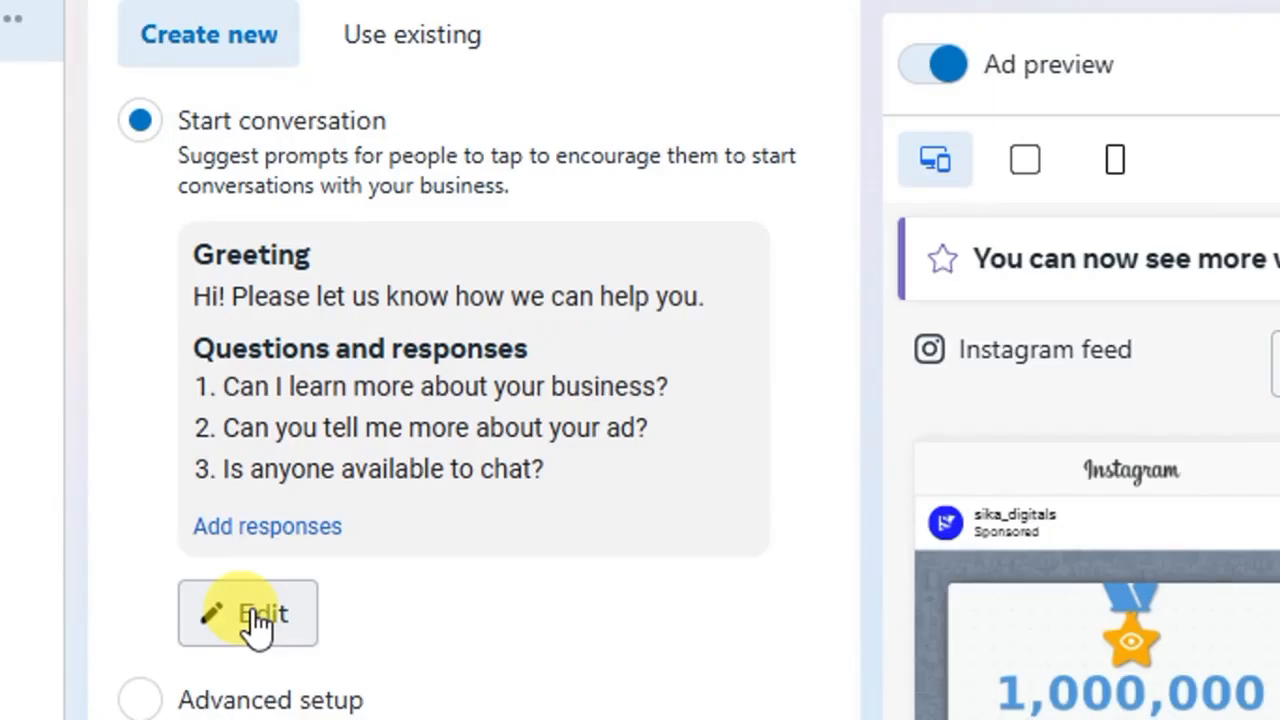
click(258, 617)
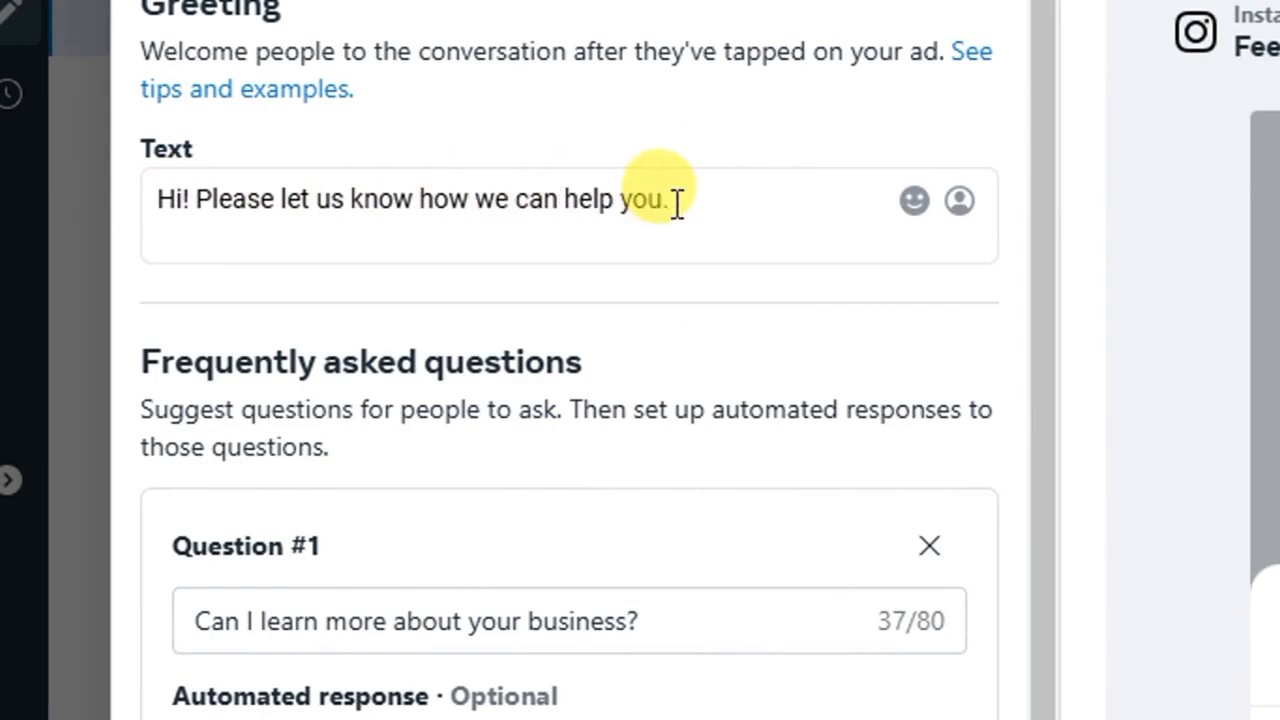
drag(676, 200, 200, 205)
text(which of our shoes do you want to buy today)
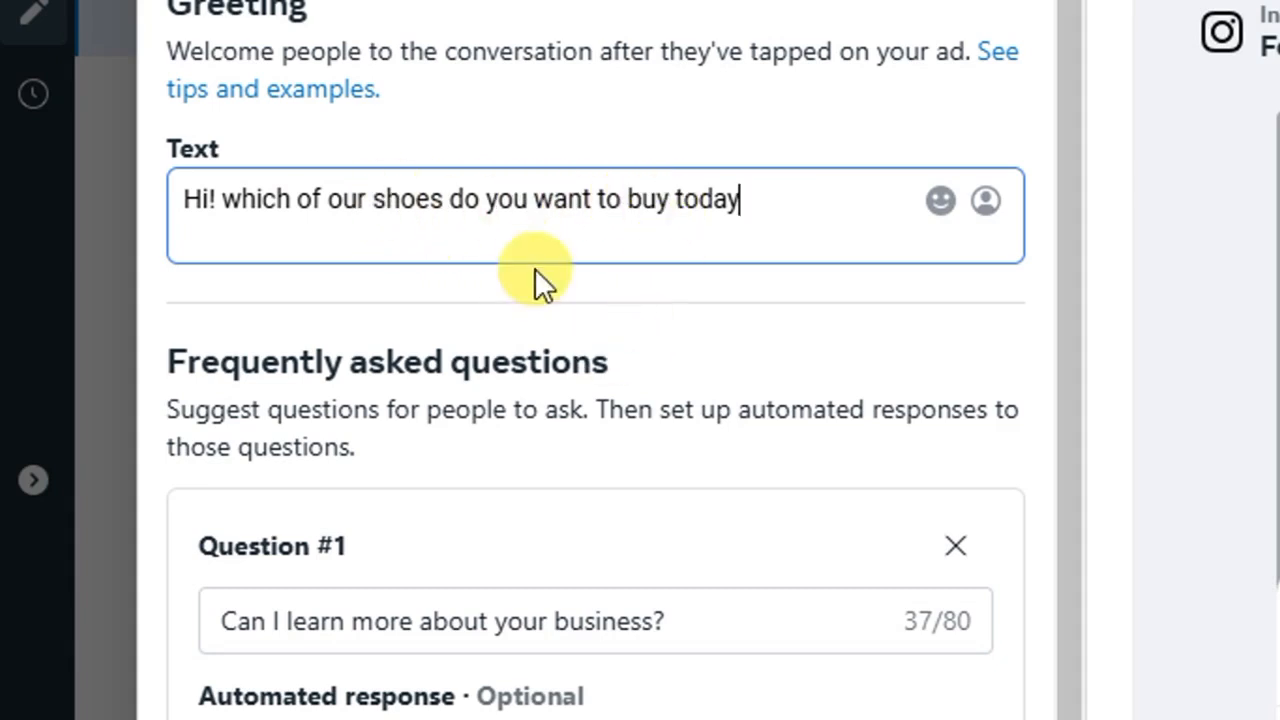
Remove the questions "Can I learn more about your business?" and "Can you tell me more about your ad?" from the frequently asked questions.
scroll(763, 236, down, 2)
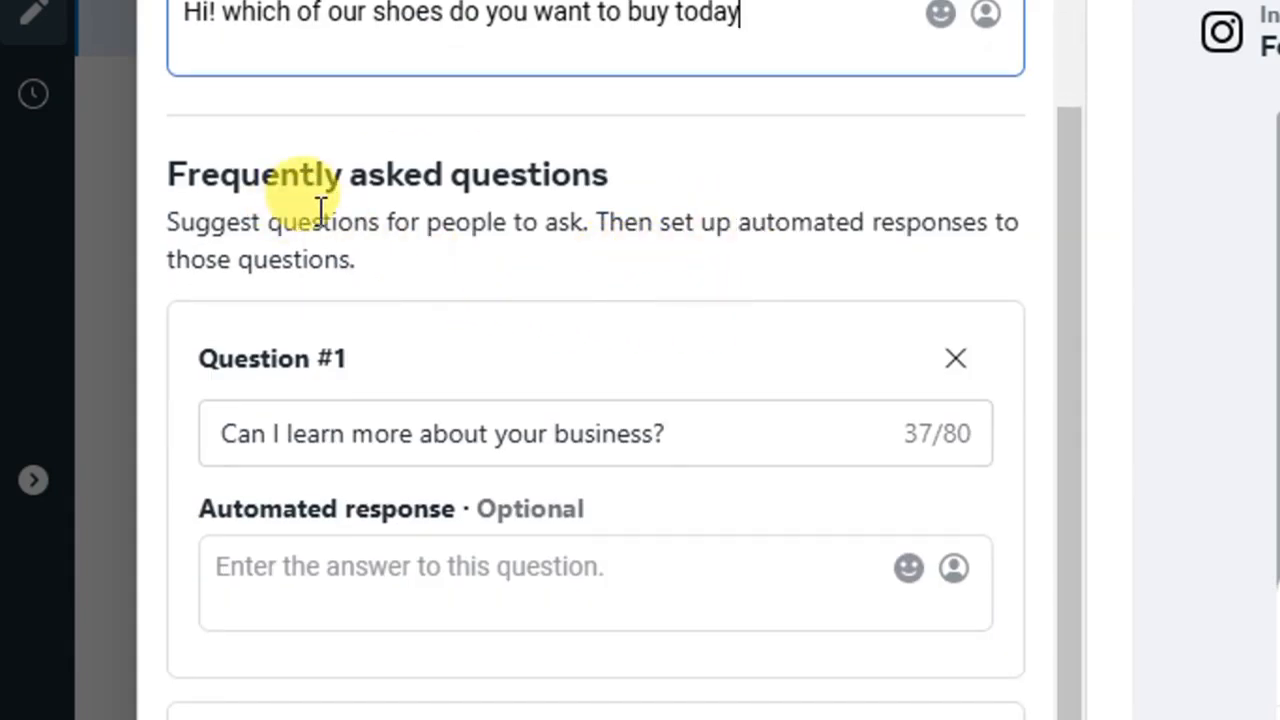
scroll(443, 543, down, 5)
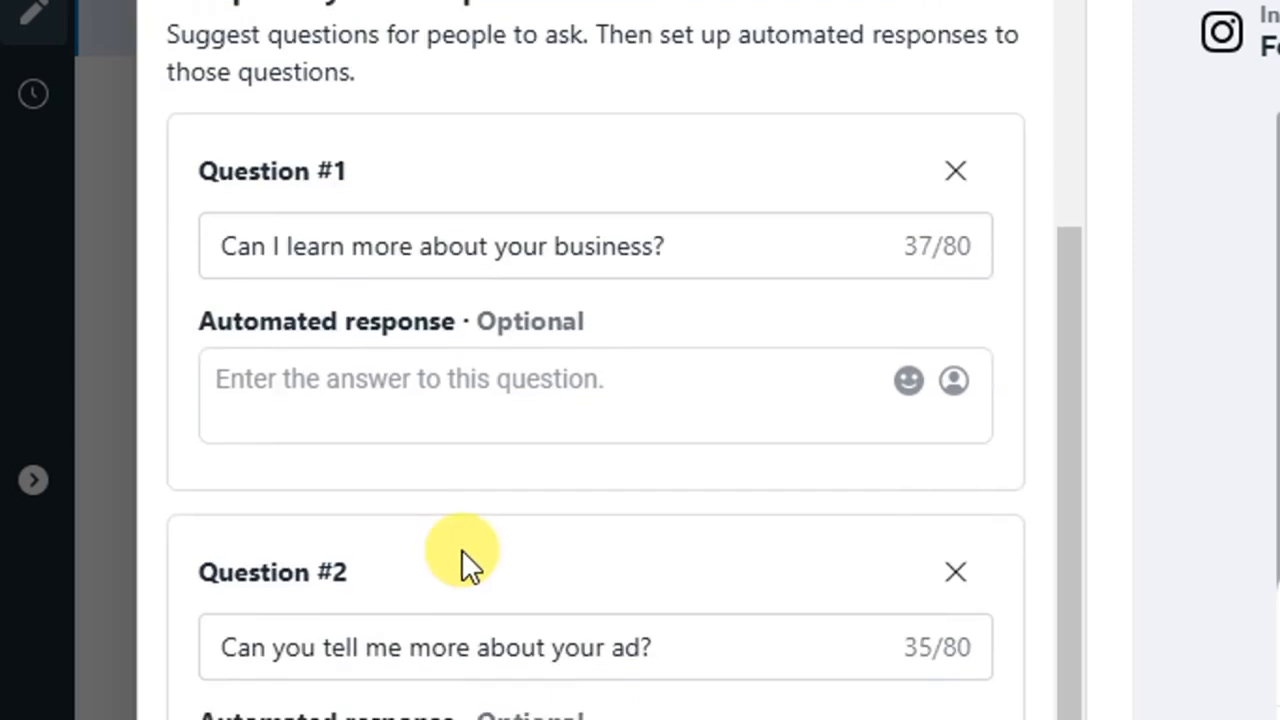
scroll(340, 510, down, 2)
scroll(325, 400, up, 7)
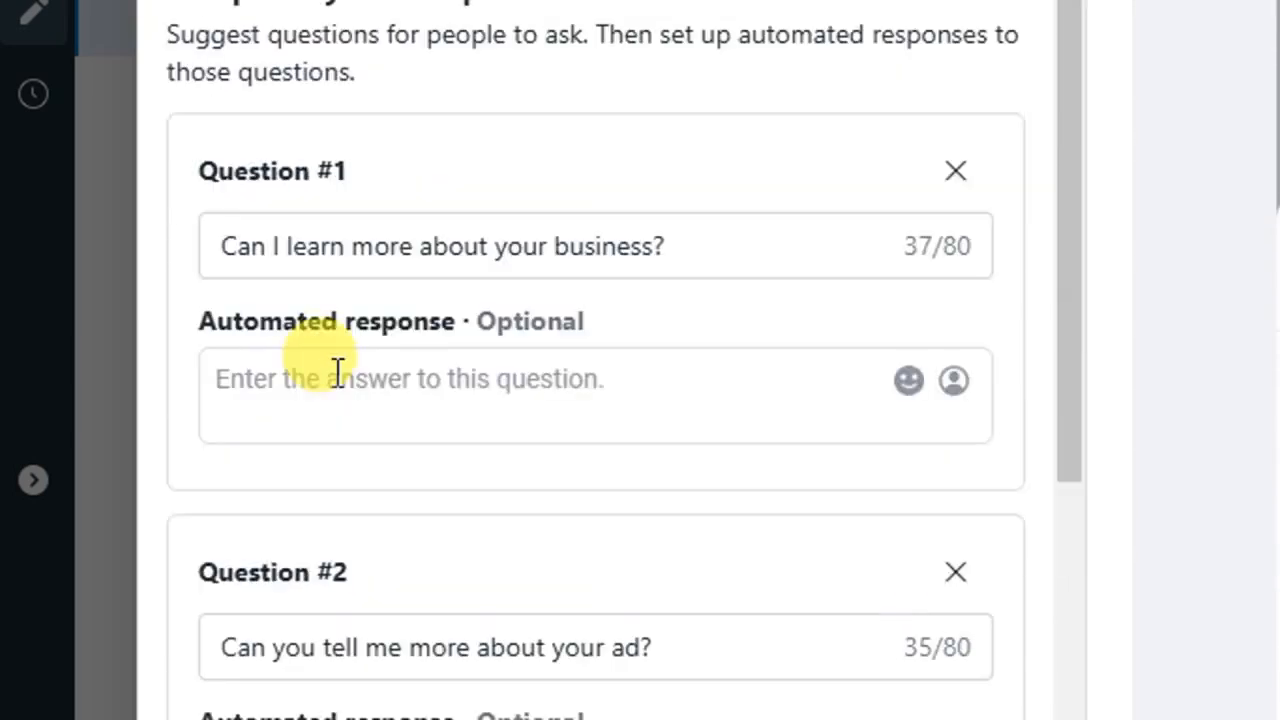
scroll(339, 373, down, 4)
scroll(340, 377, down, 7)
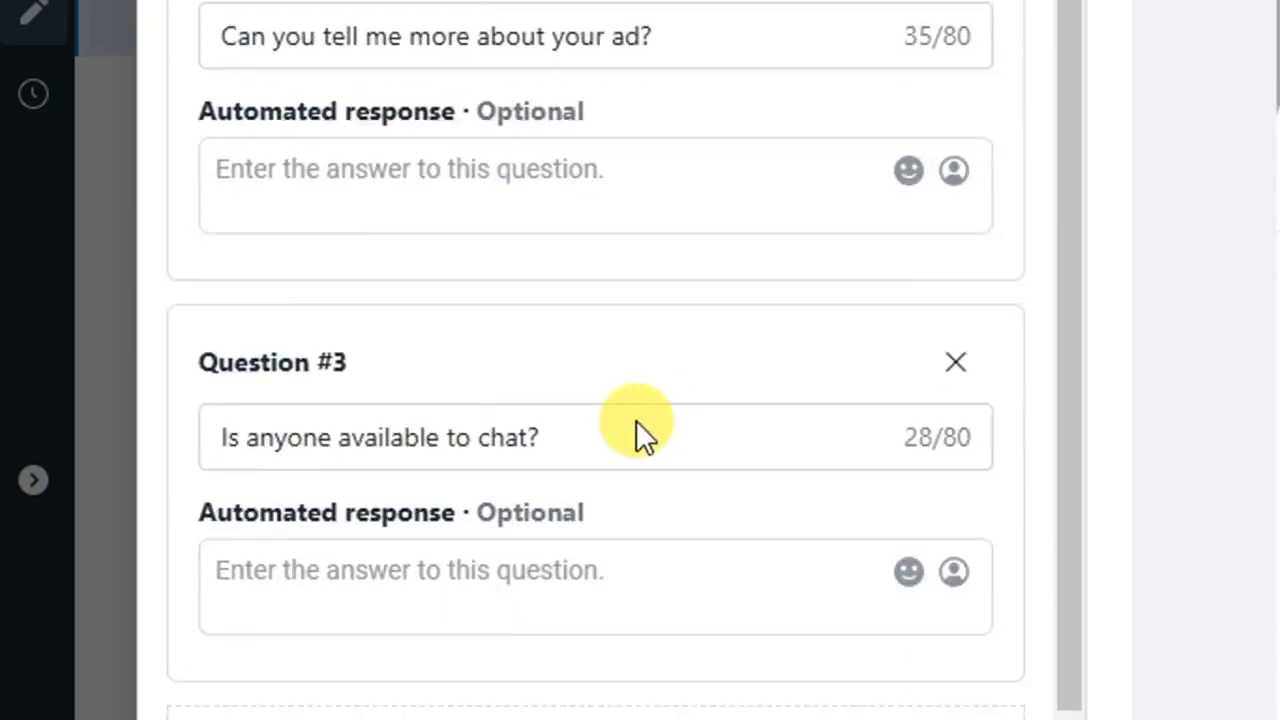
scroll(580, 473, up, 9)
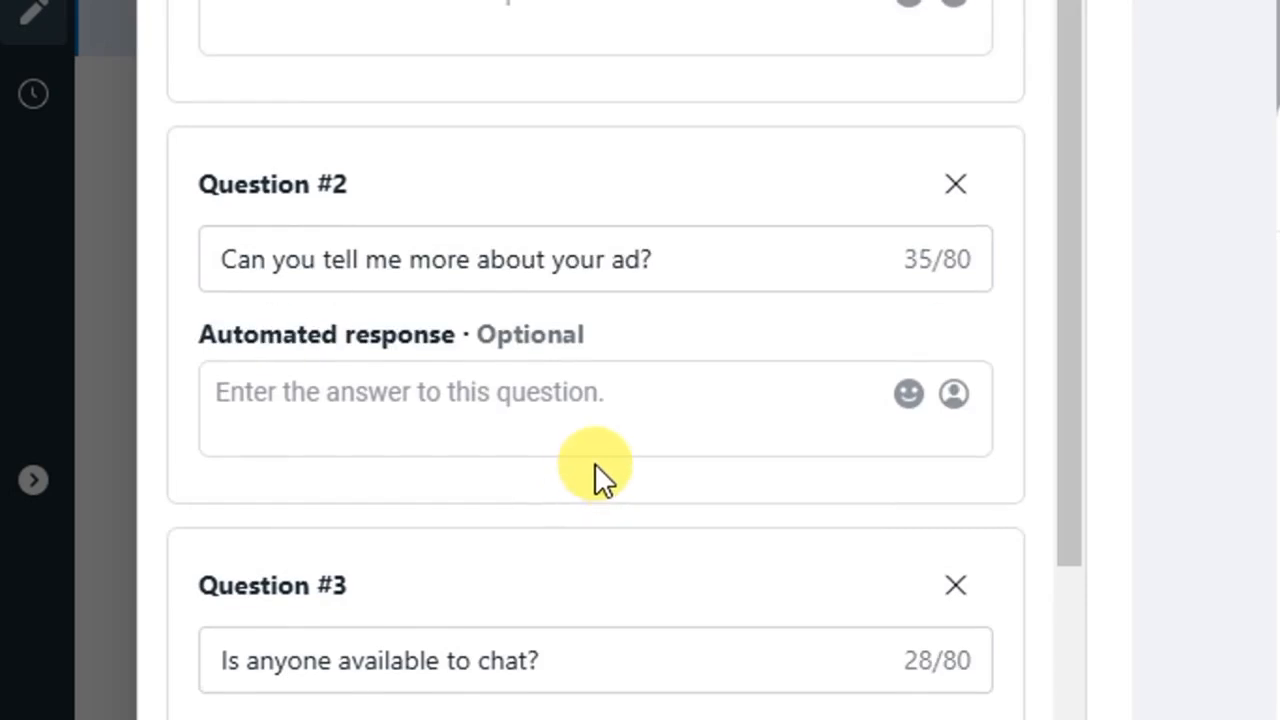
scroll(690, 380, up, 3)
scroll(720, 345, down, 2)
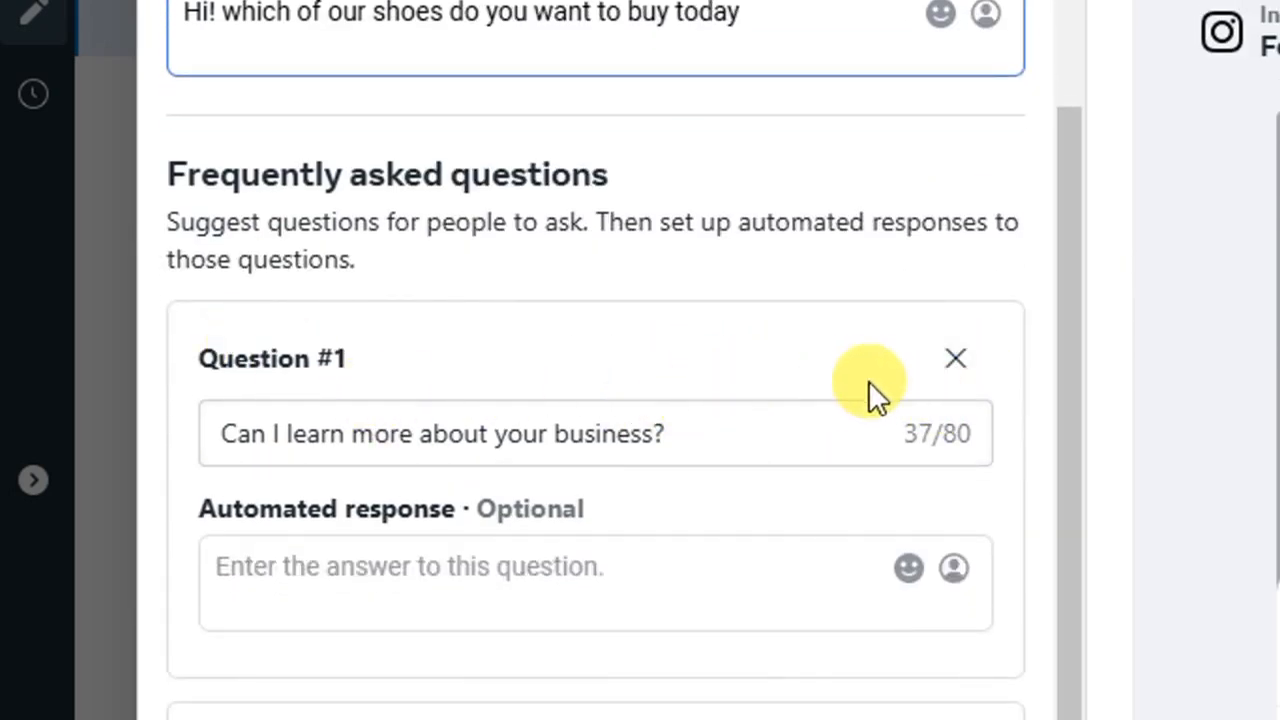
click(956, 362)
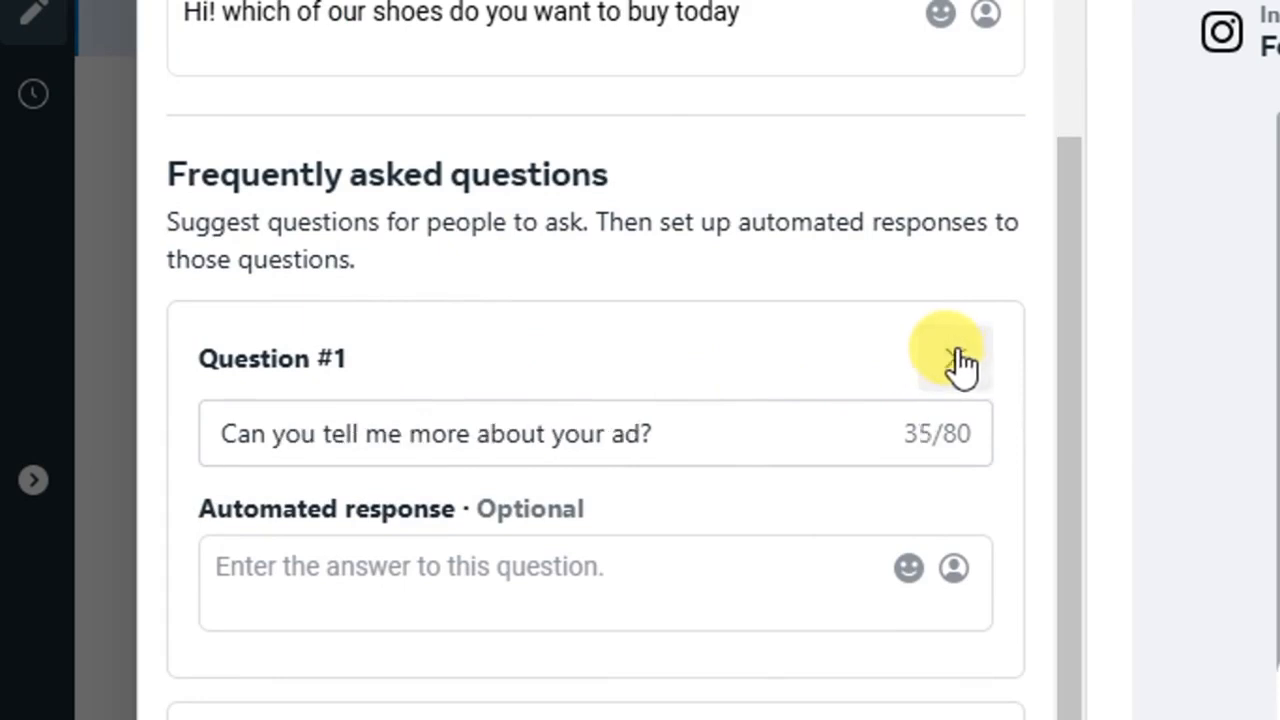
click(957, 362)
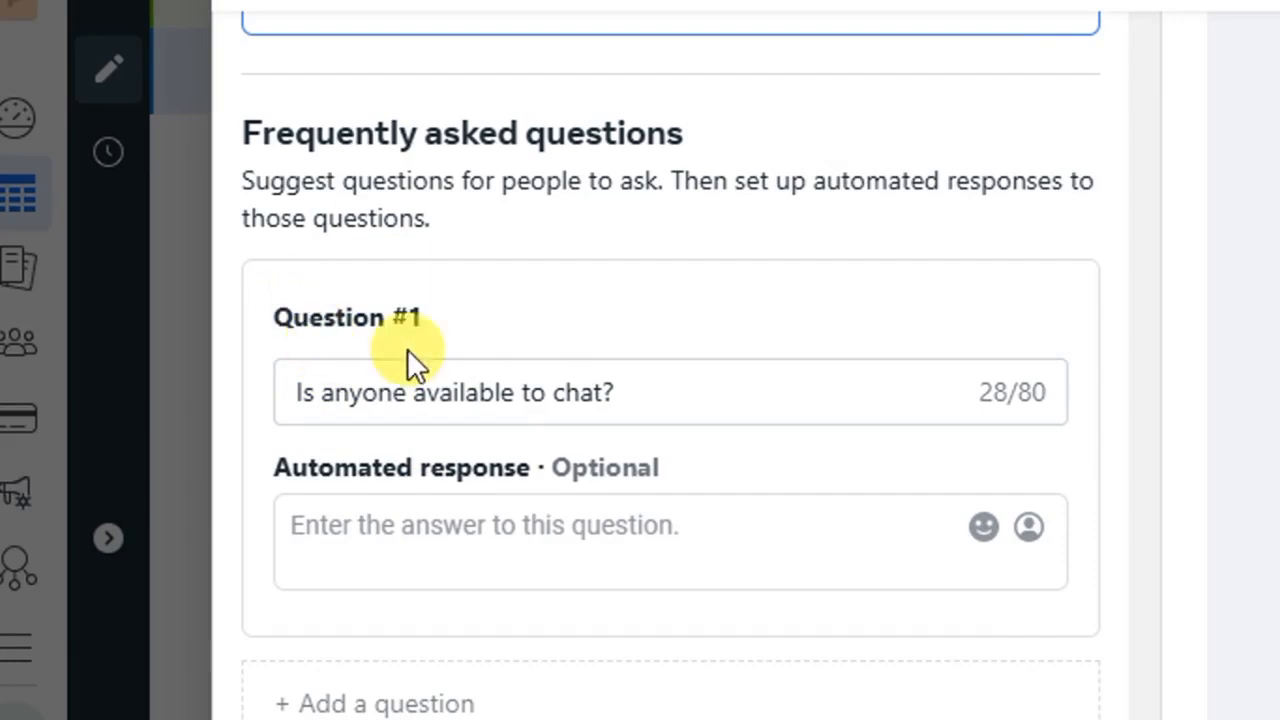
Replace the remaining frequently asked question with "how can i get started", leaving its automated response empty.
drag(292, 398, 535, 392)
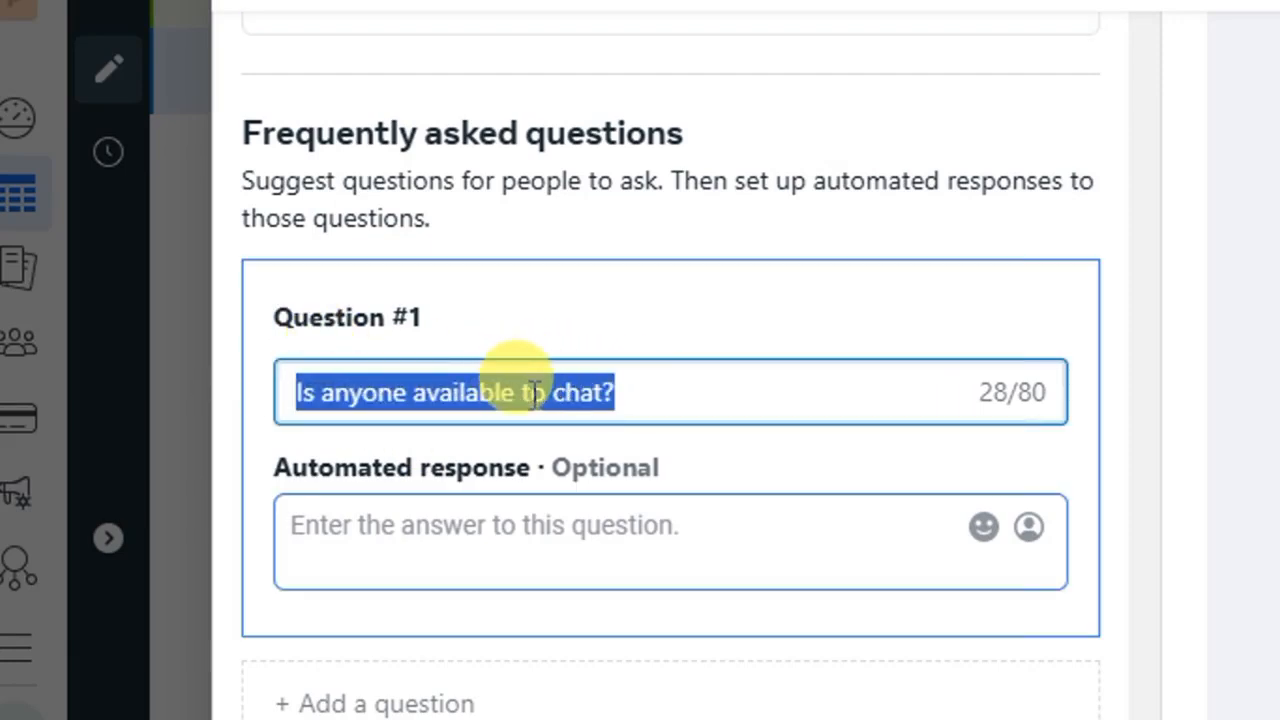
text(how can i get started)
click(306, 543)
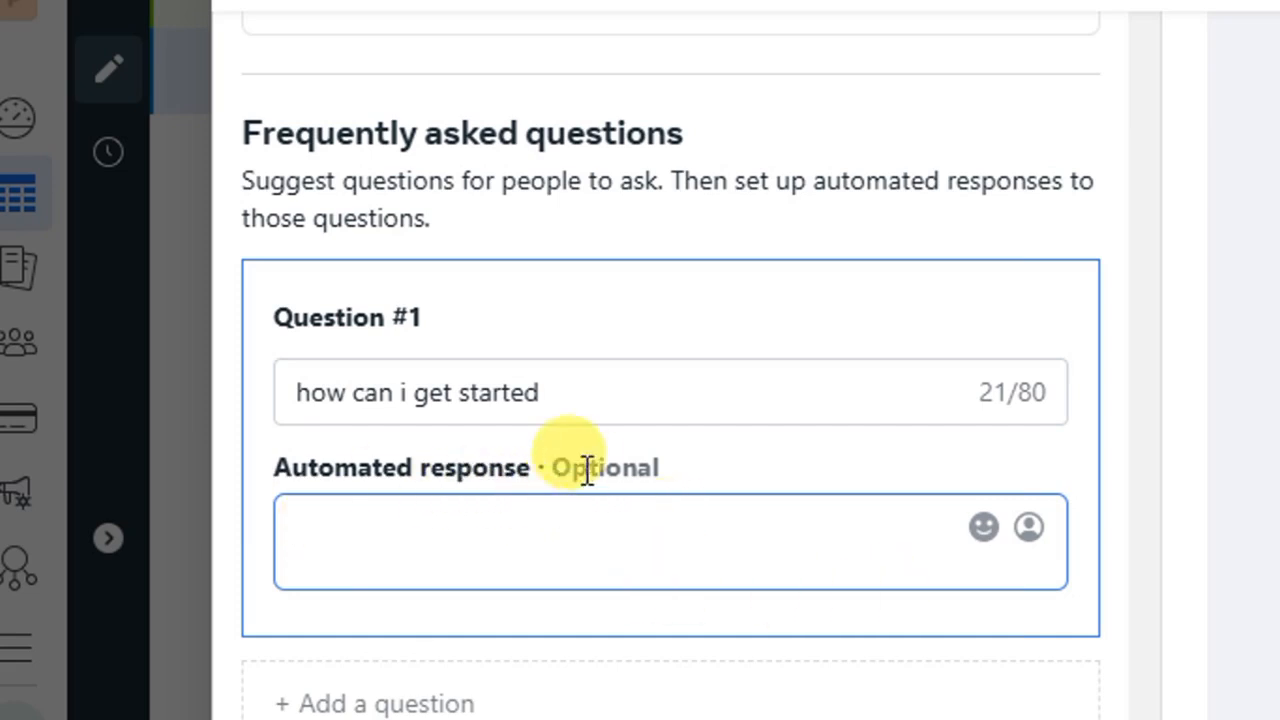
Name the saved template "shoes", review the message preview, and close the template editor without saving.
scroll(605, 620, down, 3)
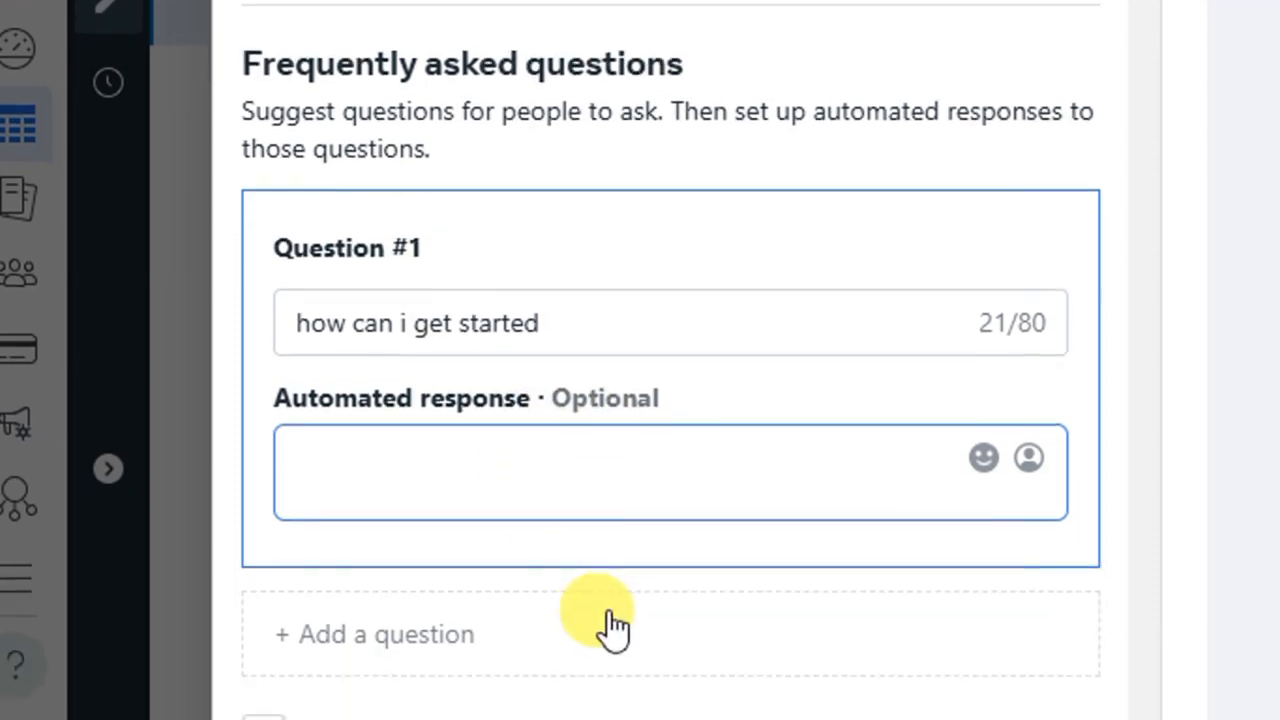
drag(623, 560, 252, 596)
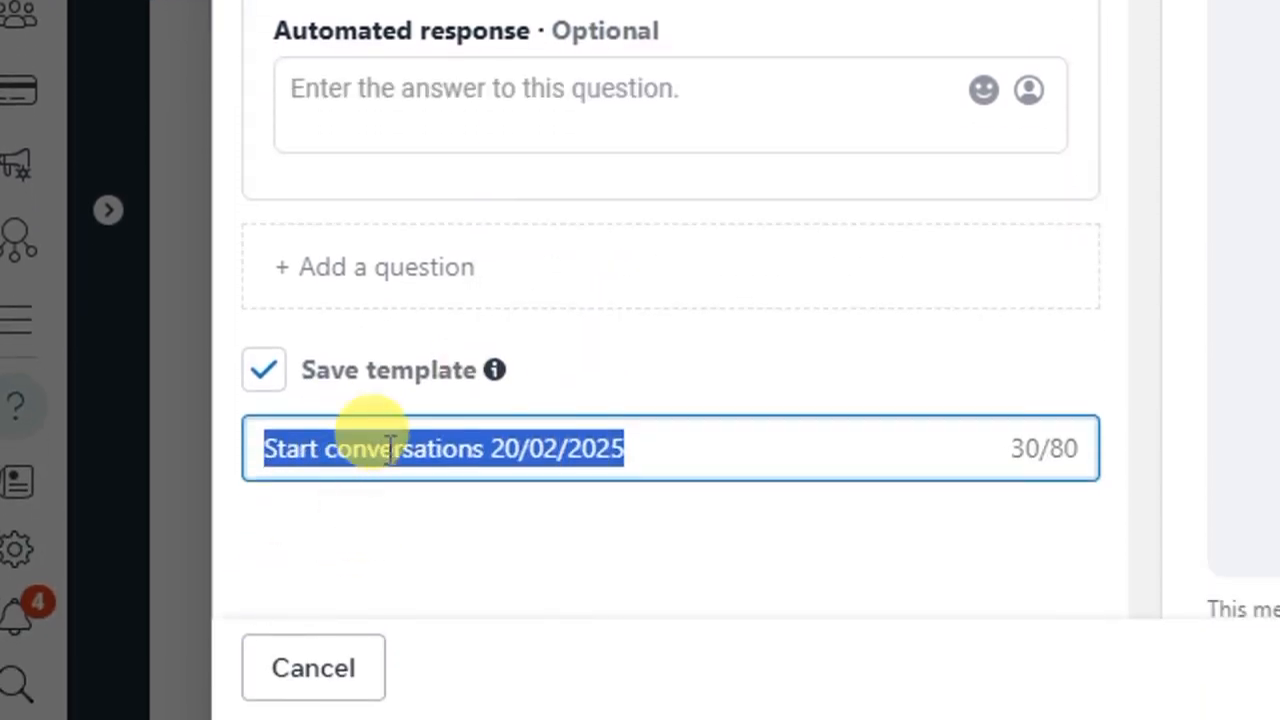
text(shoe)
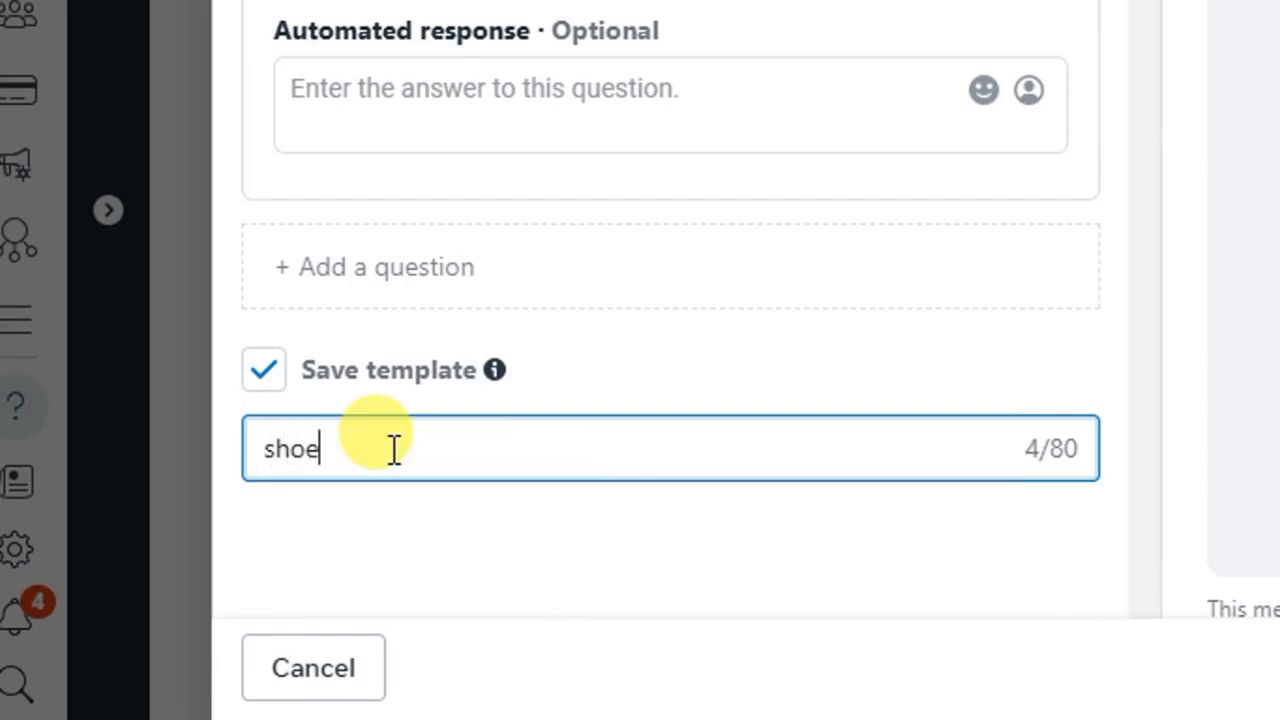
text(s)
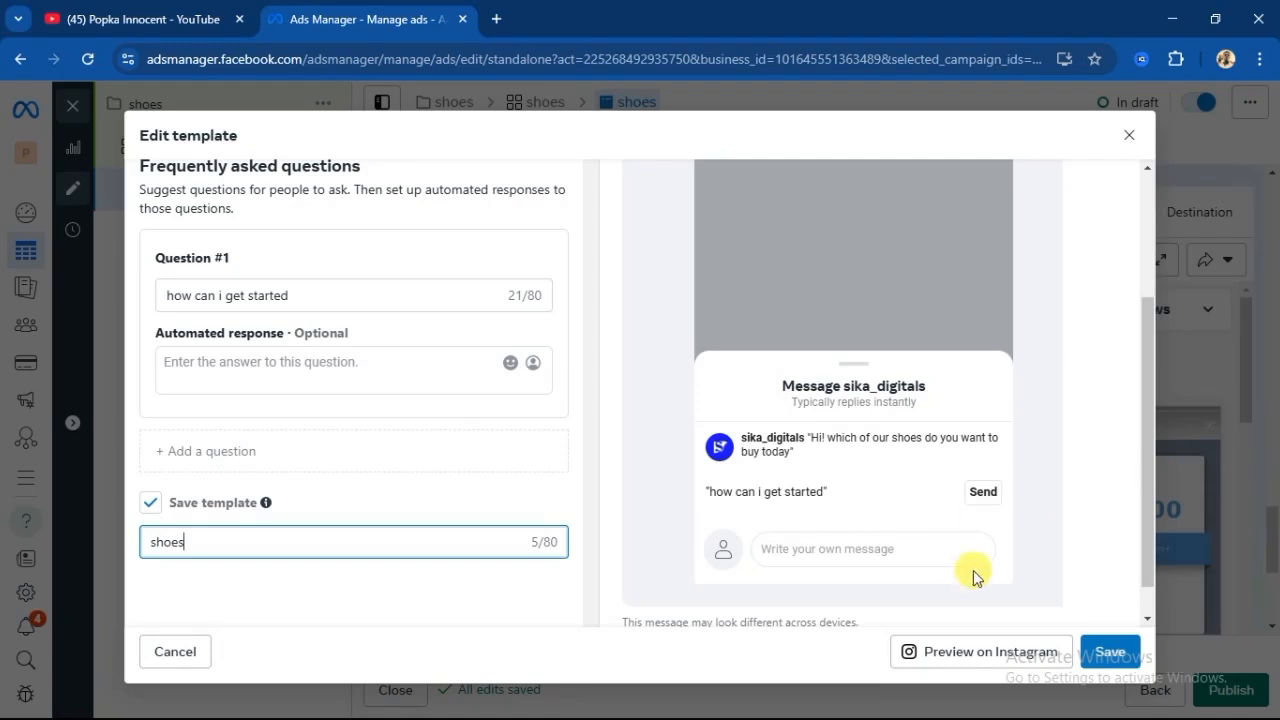
scroll(1120, 665, down, 1)
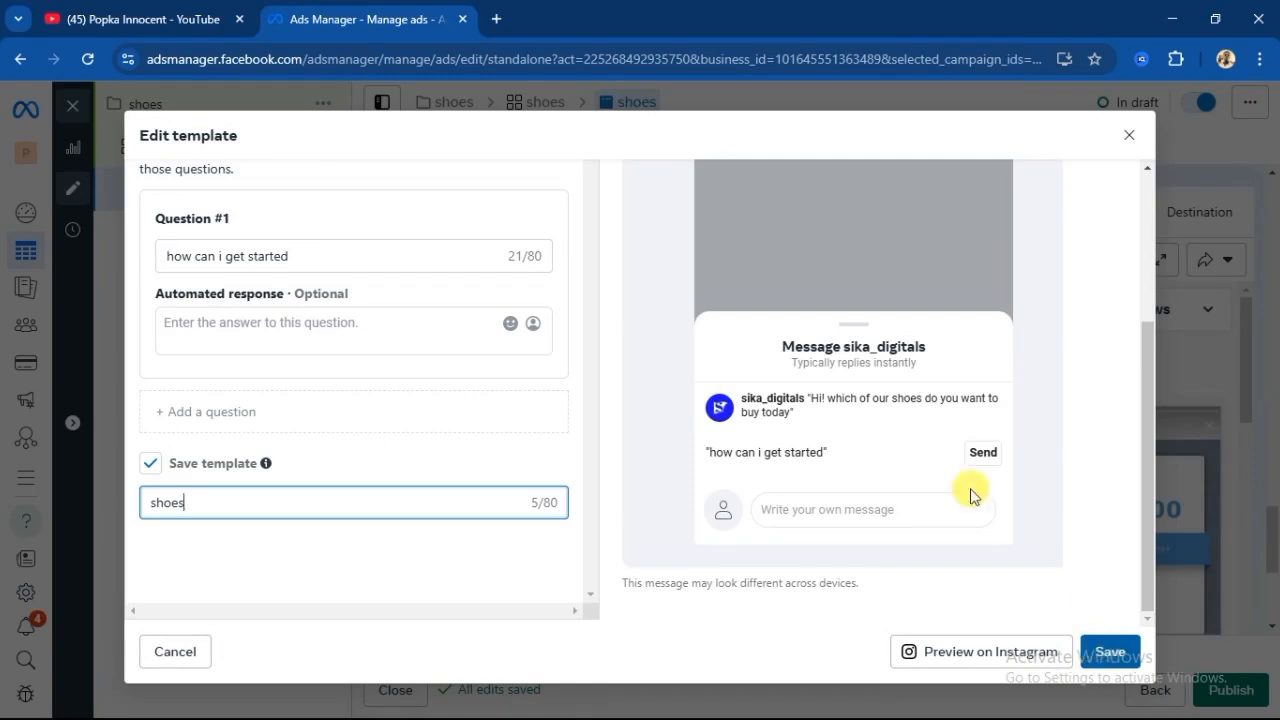
click(1127, 137)
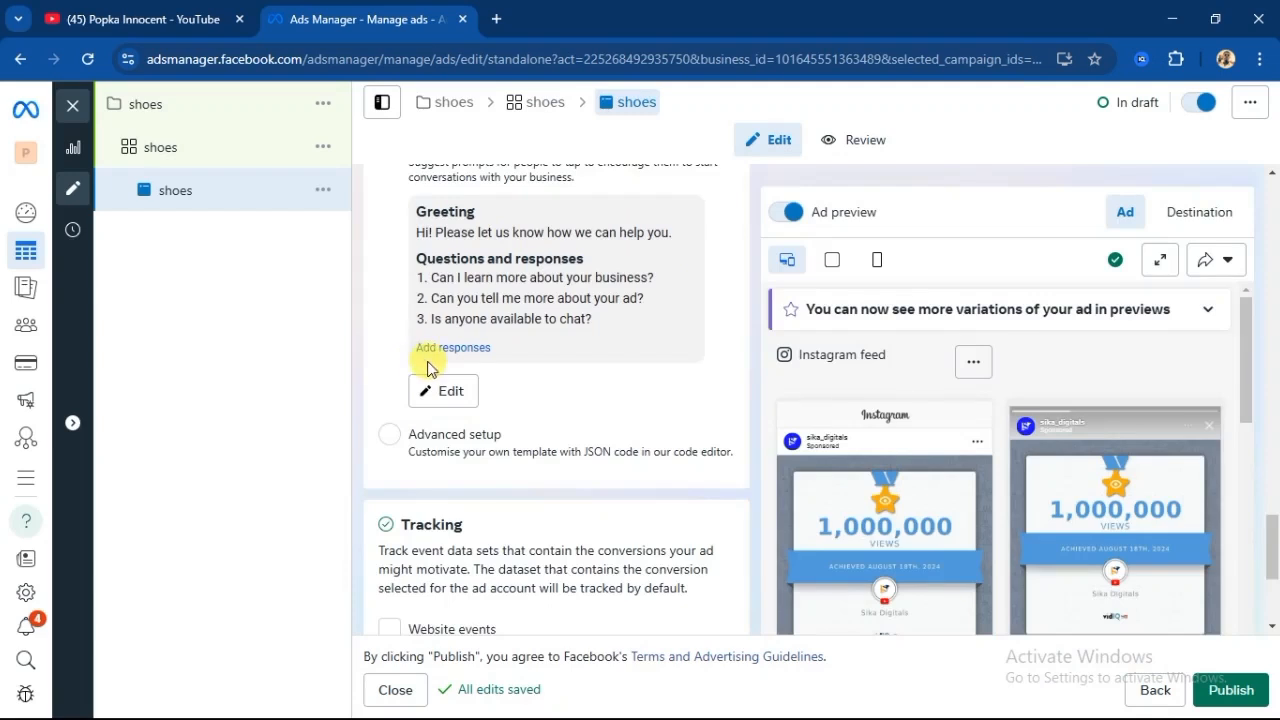
Review the Tracking options for website, app and offline events below the message template.
scroll(477, 424, down, 2)
scroll(537, 366, up, 3)
scroll(496, 397, down, 3)
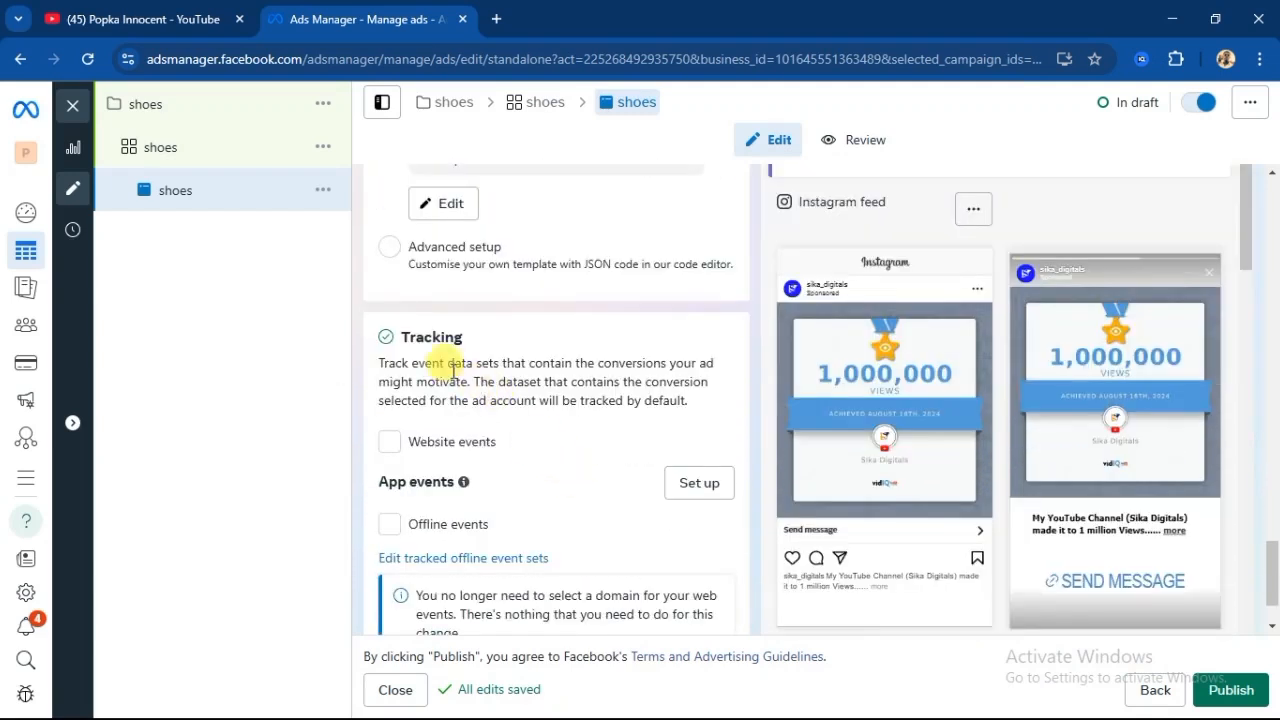
scroll(443, 366, down, 1)
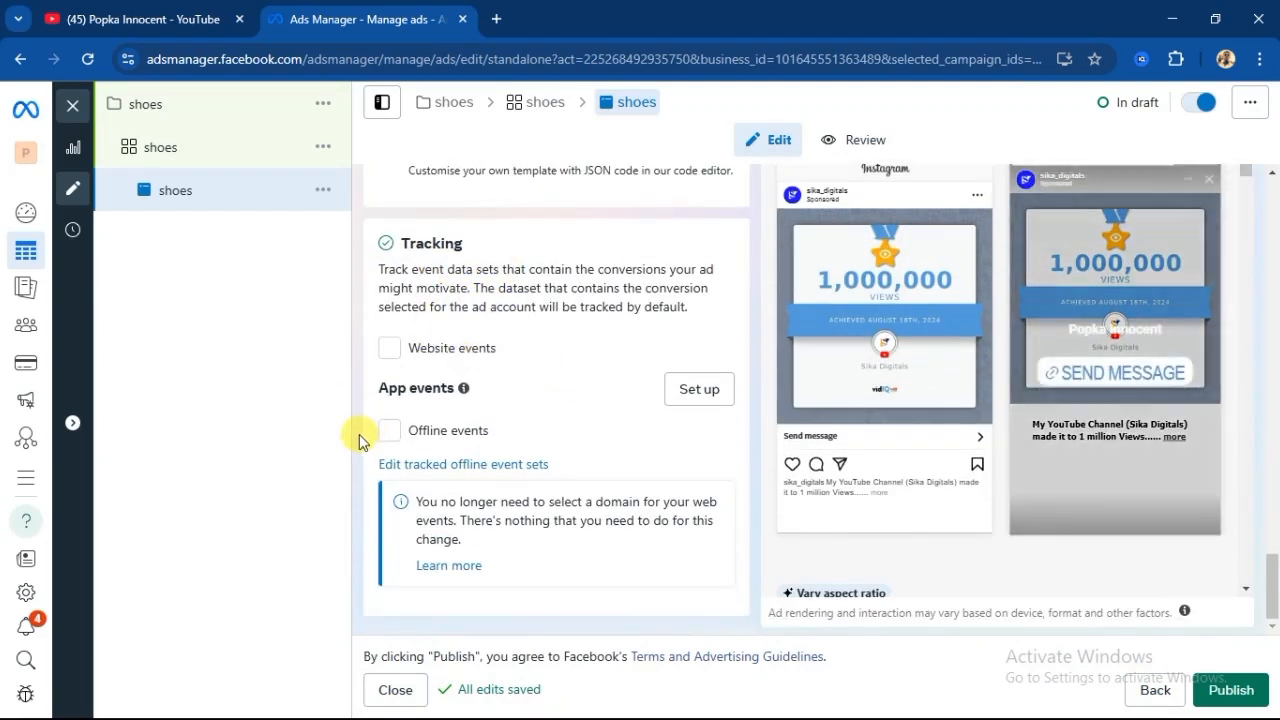
scroll(360, 421, up, 2)
scroll(366, 405, down, 2)
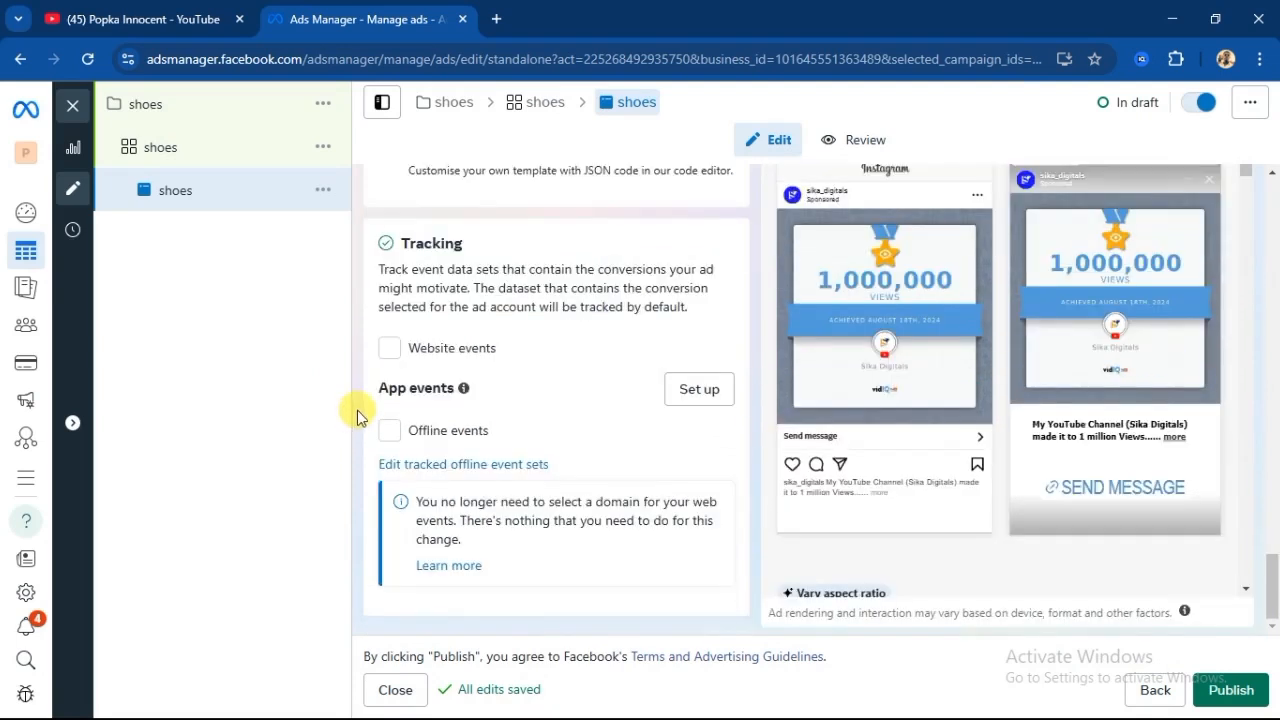